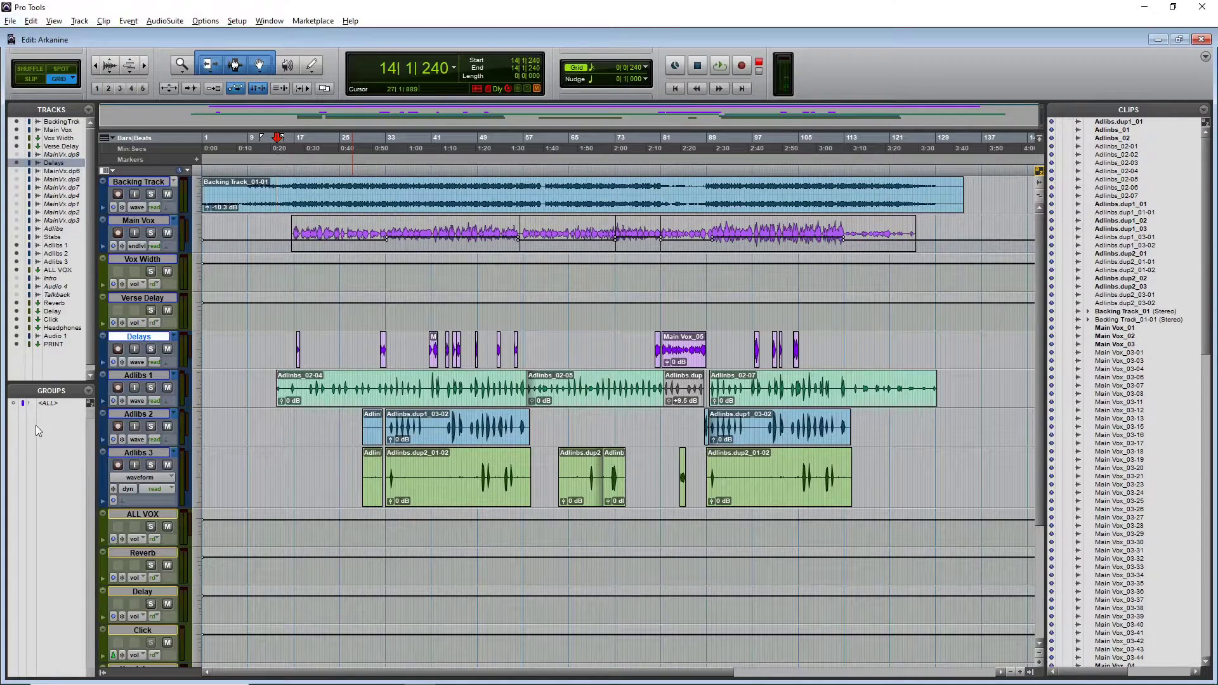
Switch the Main Vox track view from send automation to waveform.
click(137, 245)
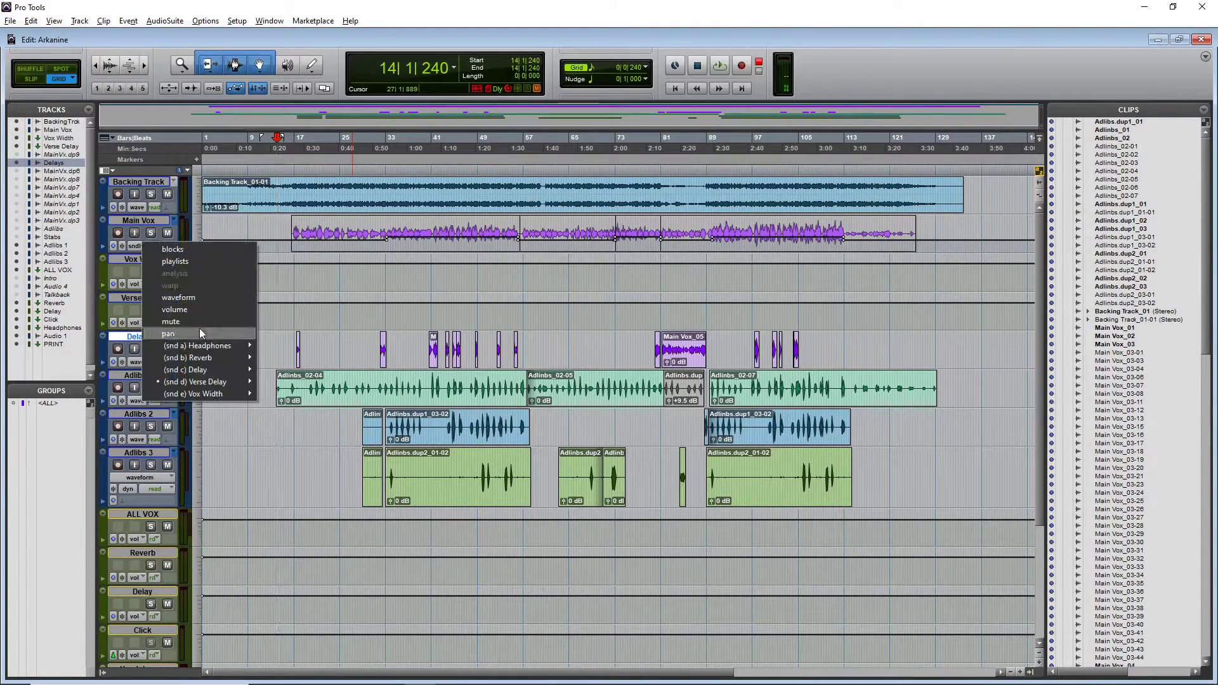
click(200, 295)
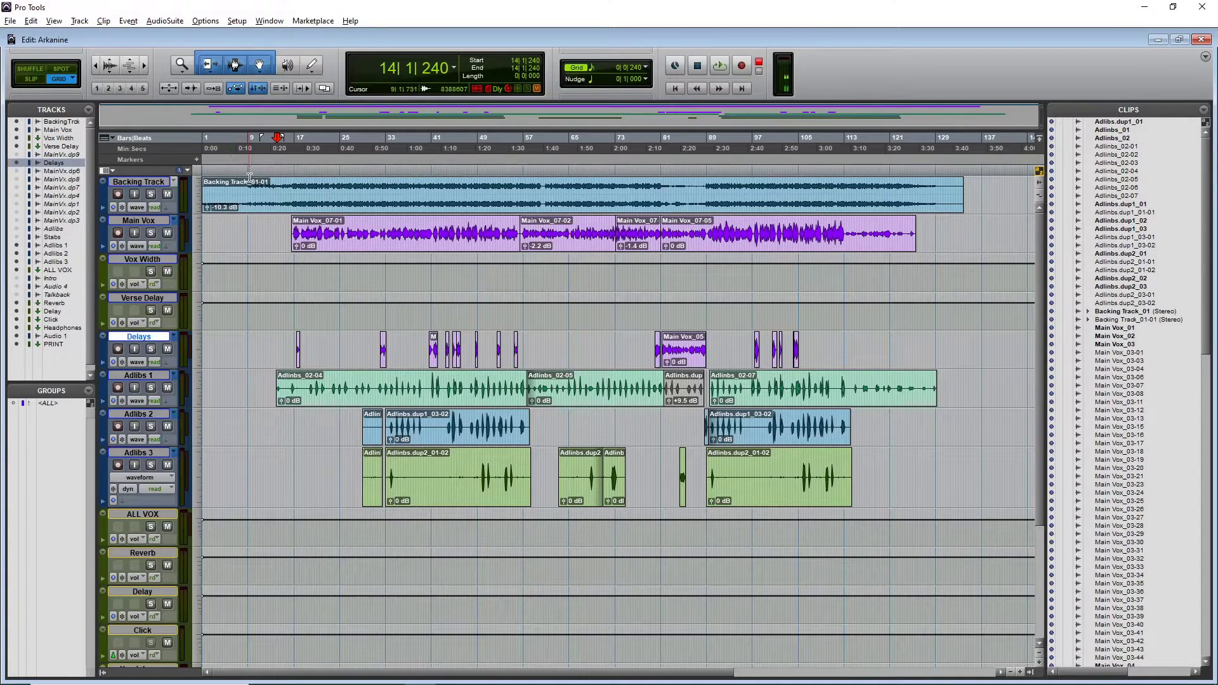
Play the song from 12|4|240, shortly before the main vocal enters, and stop playback after the first section.
click(269, 175)
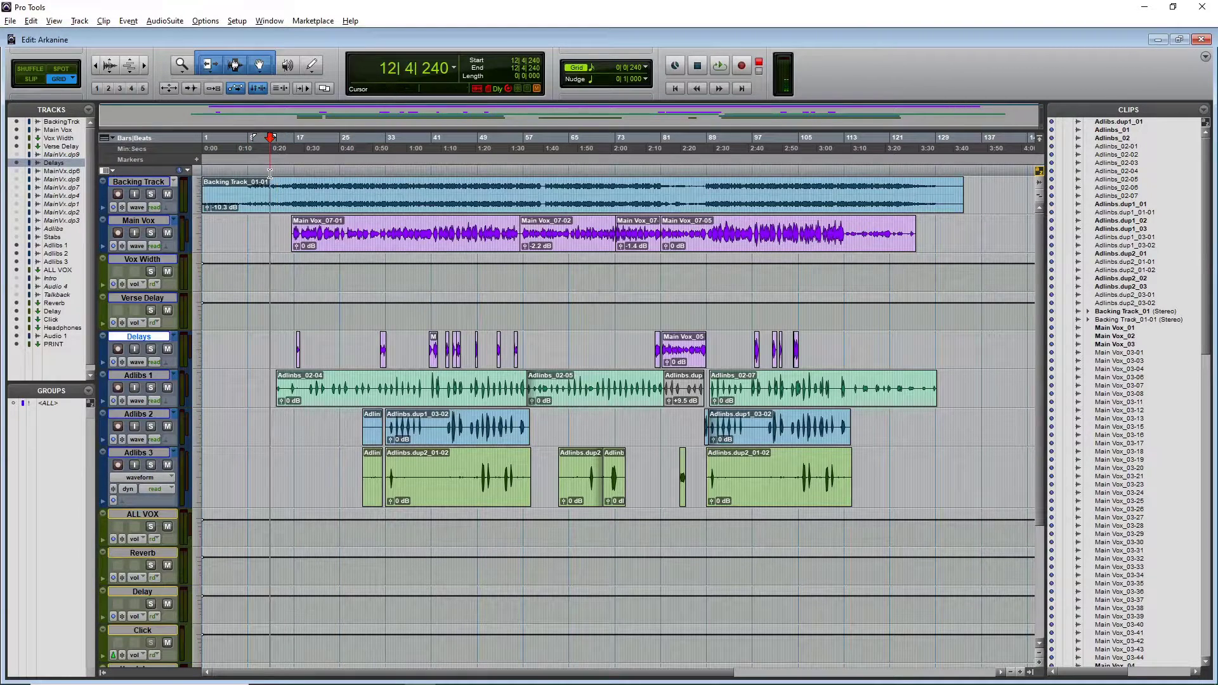
key(space)
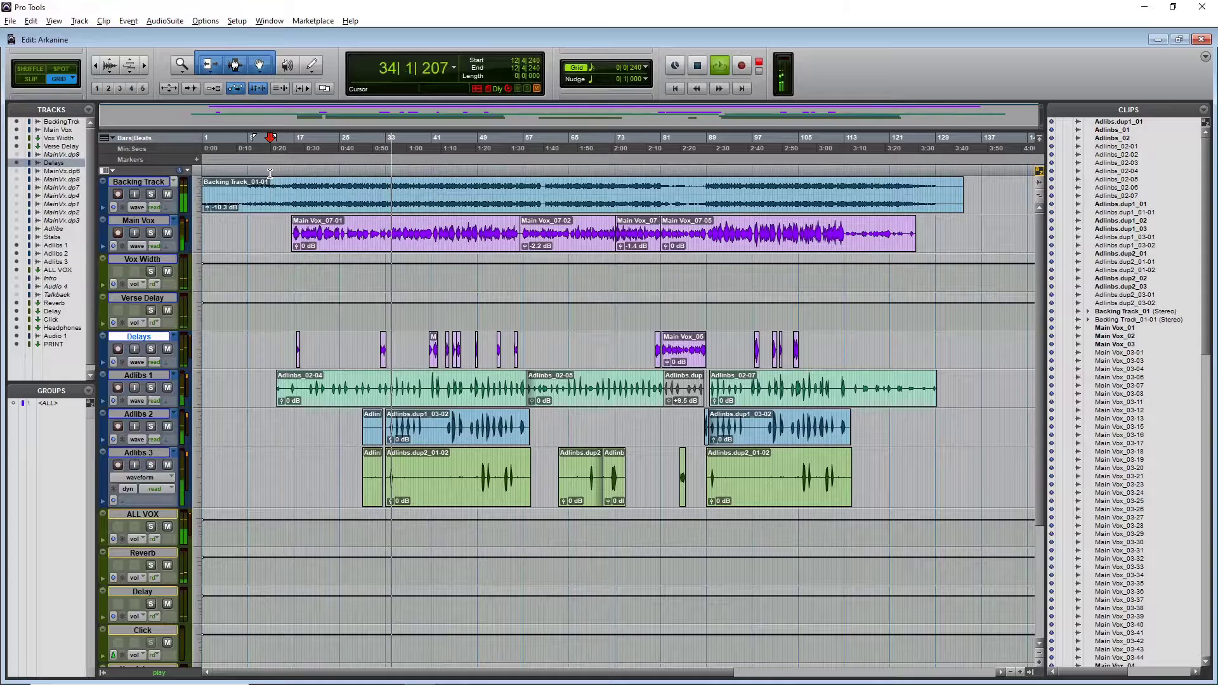
key(space)
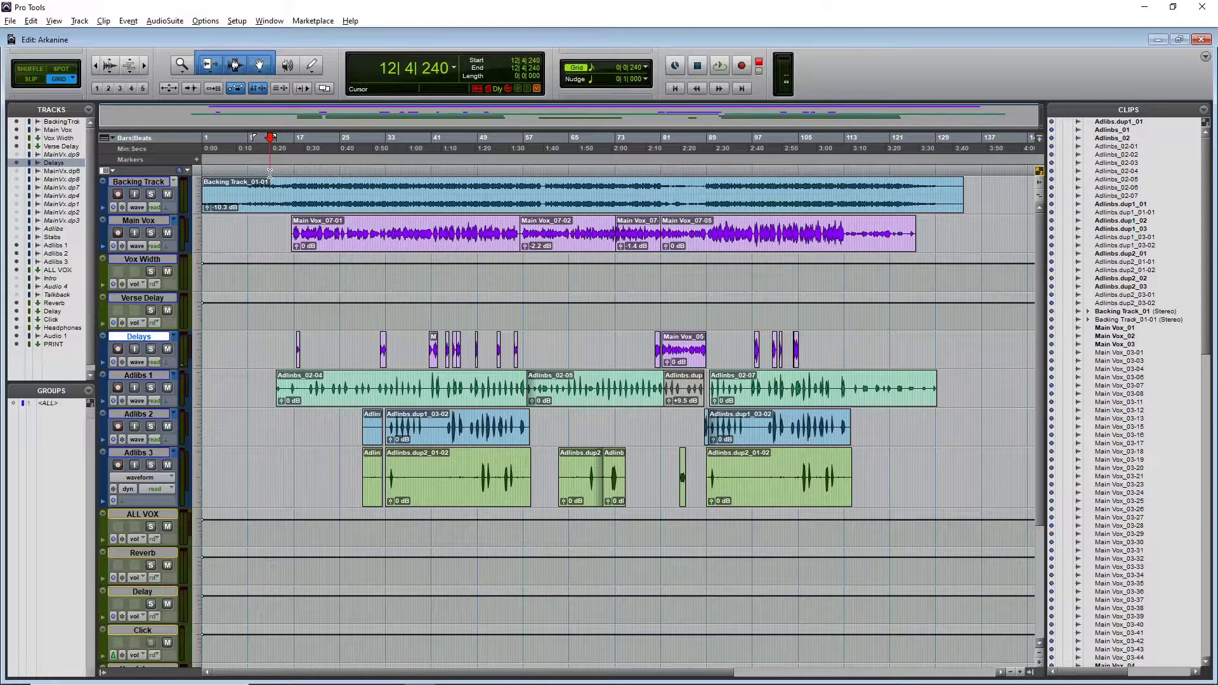
Raise the ALL VOX fader to -1.9 dB in the mixer and return to the edit view.
key(ctrl+equal)
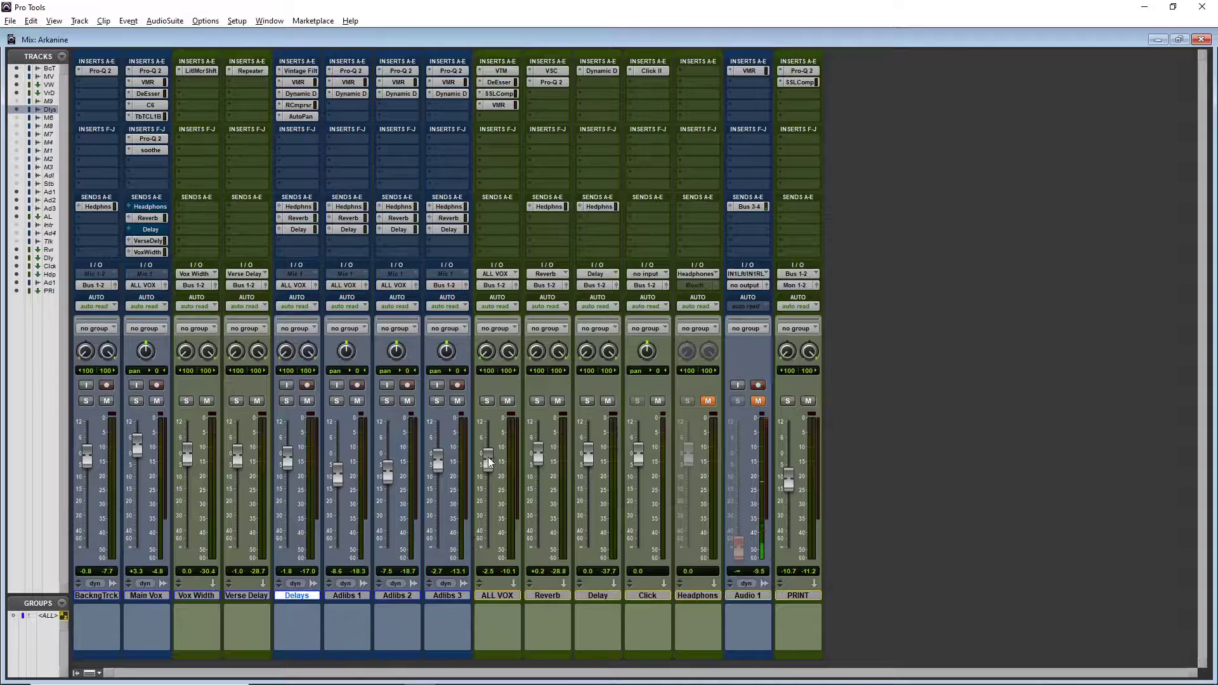
drag(488, 462, 488, 451)
key(ctrl+equal)
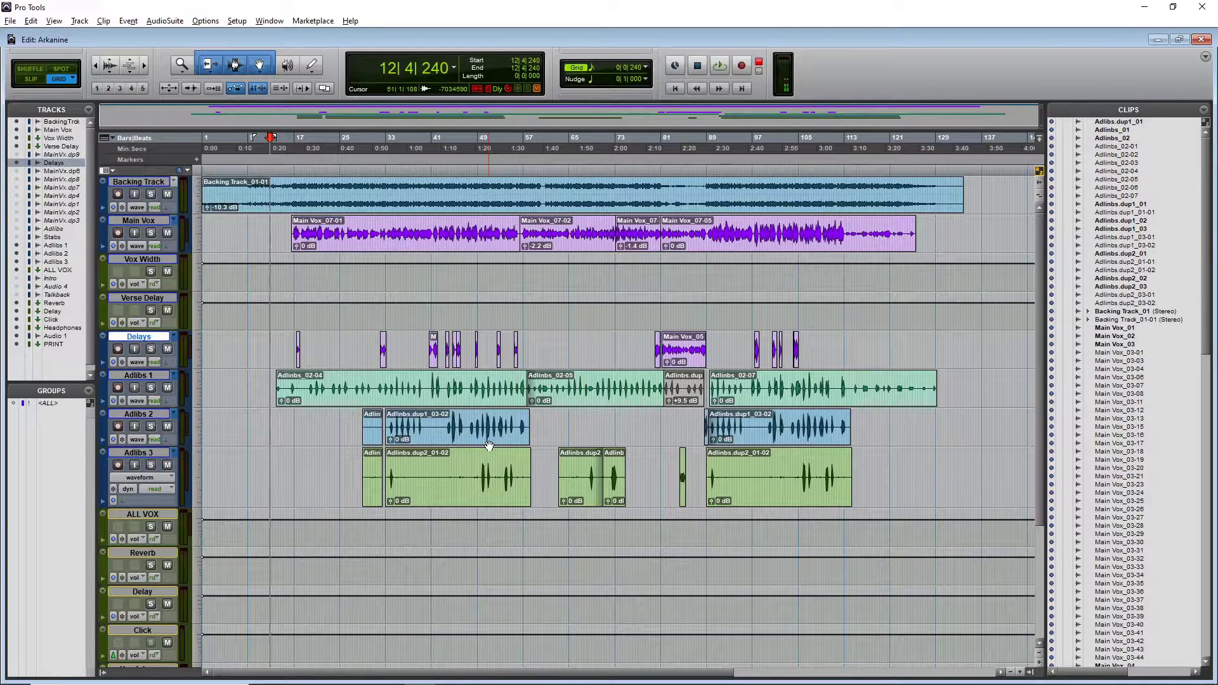
Bypass all Main Vox inserts in the mixer, and reactivate only the first Pro-Q 2 with its plugin window open.
key(ctrl+equal)
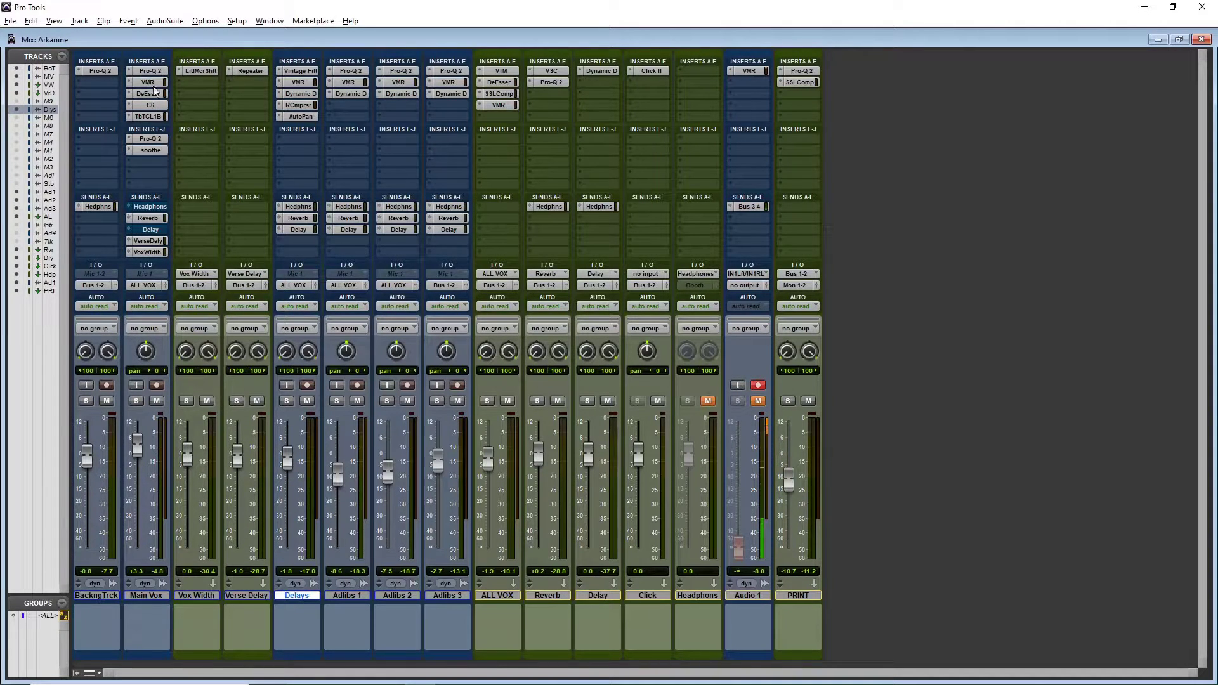
key(ctrl+equal)
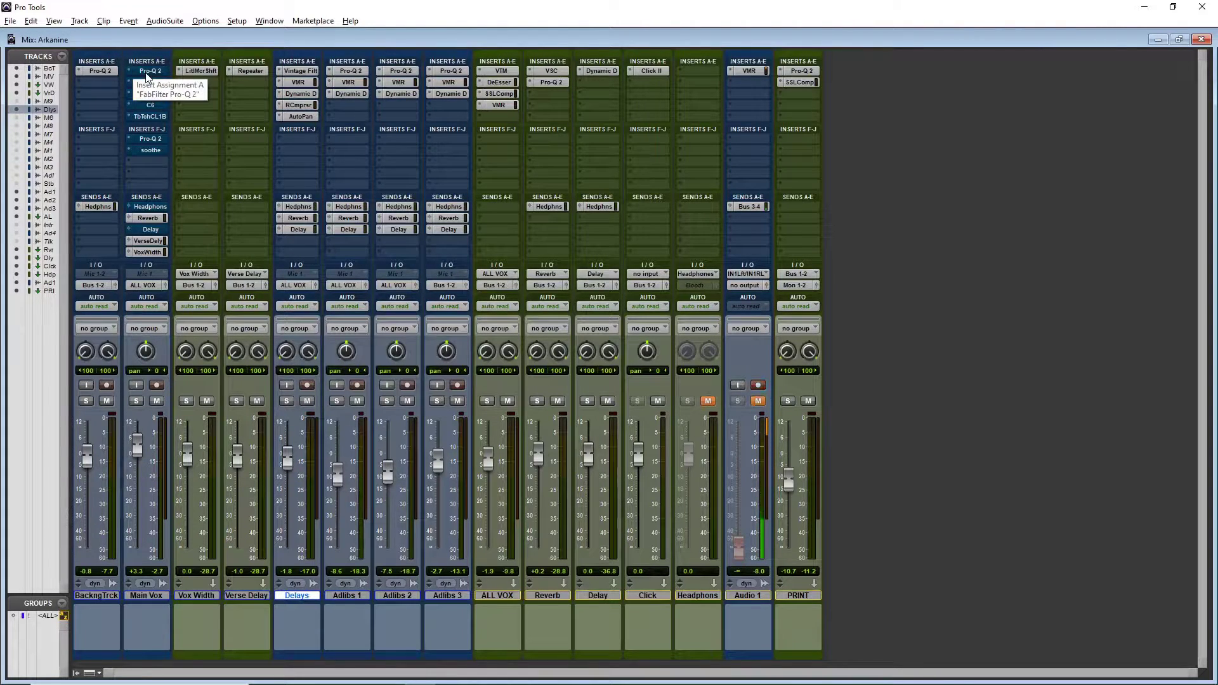
click(147, 72)
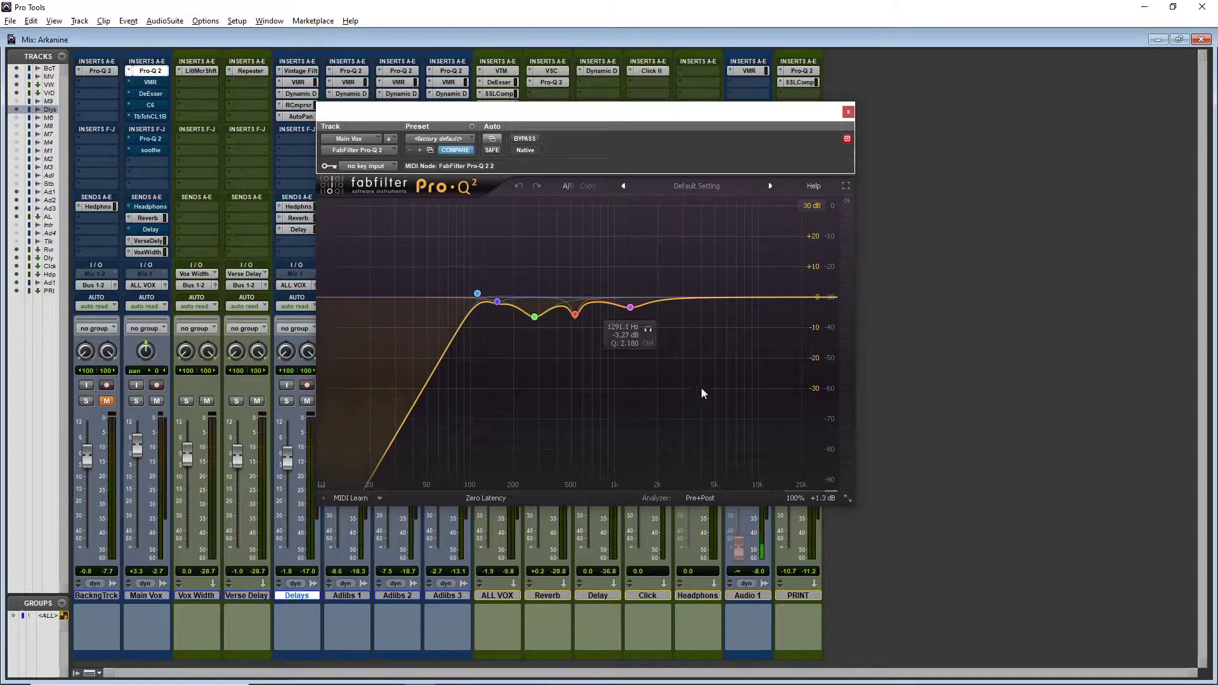
Open the Virtual Mix Rack with the FG-116 compressor on Main Vox and take it out of bypass.
click(144, 81)
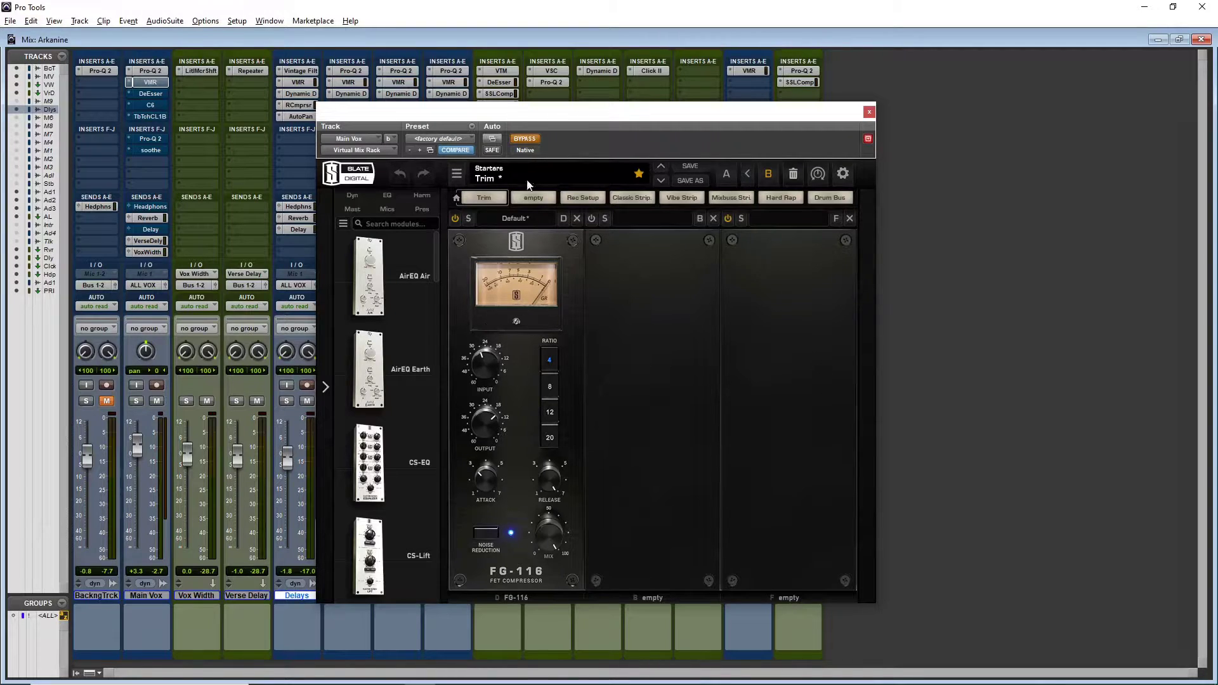
click(533, 140)
drag(534, 117, 542, 115)
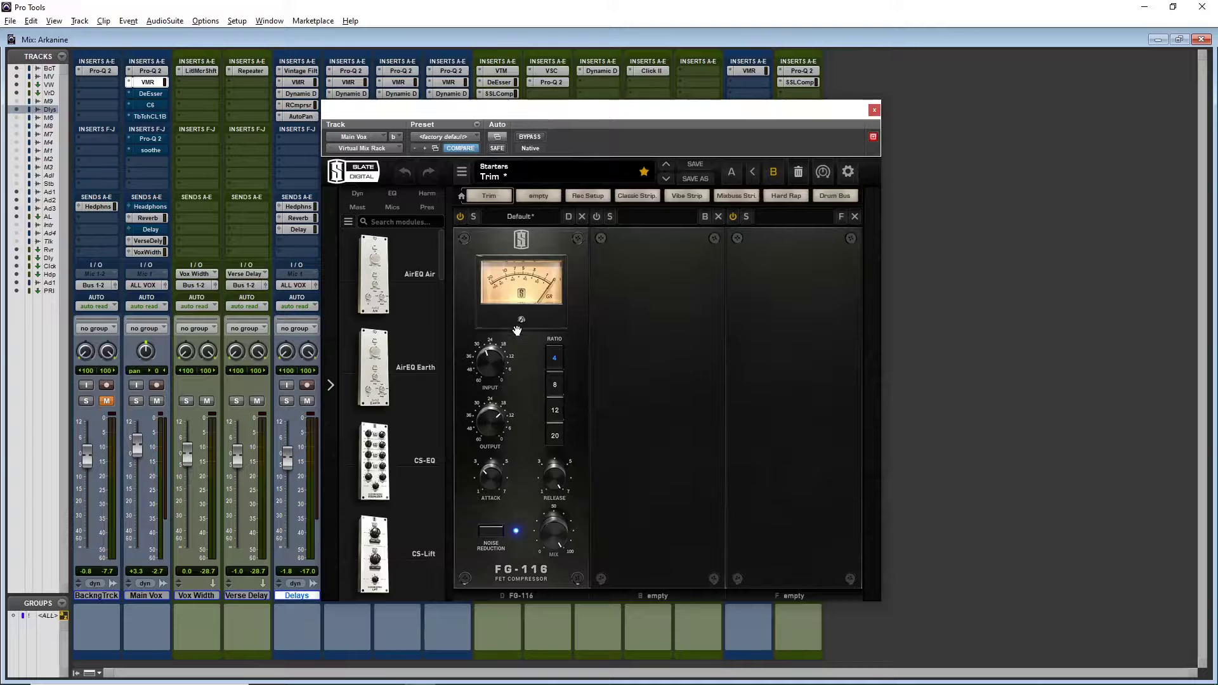
drag(525, 117, 537, 89)
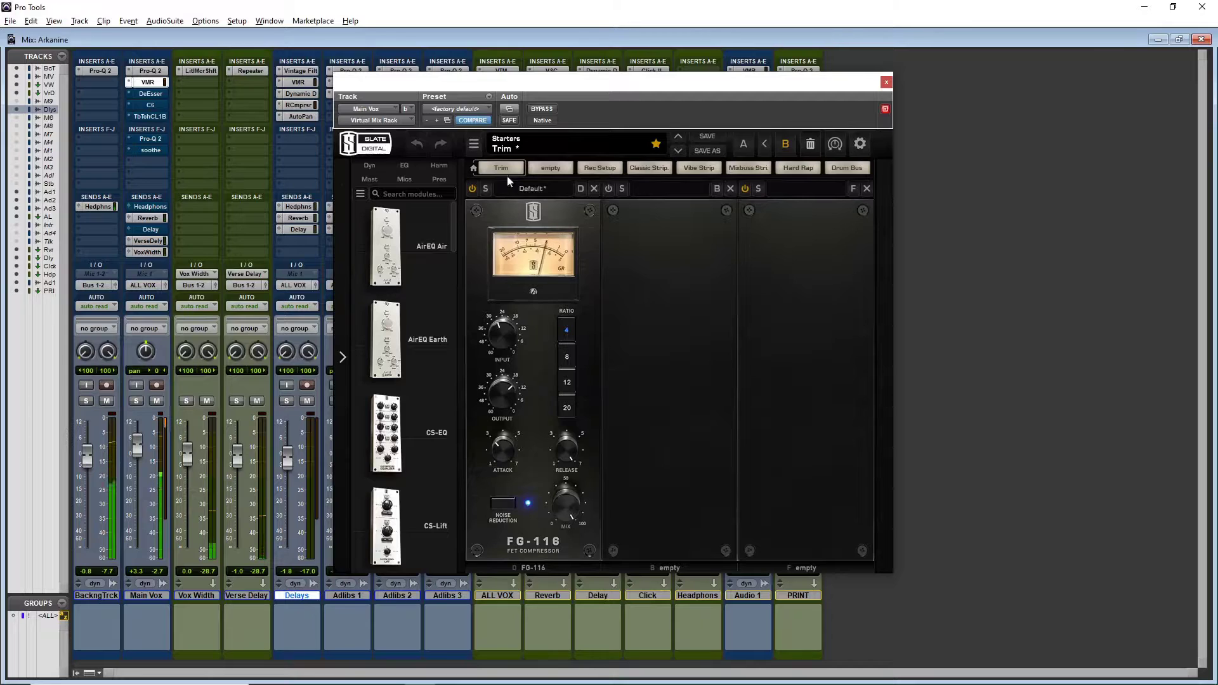
Compare the Main Vox sound with the FG-116 compressor bypassed and active, leaving it active.
click(542, 109)
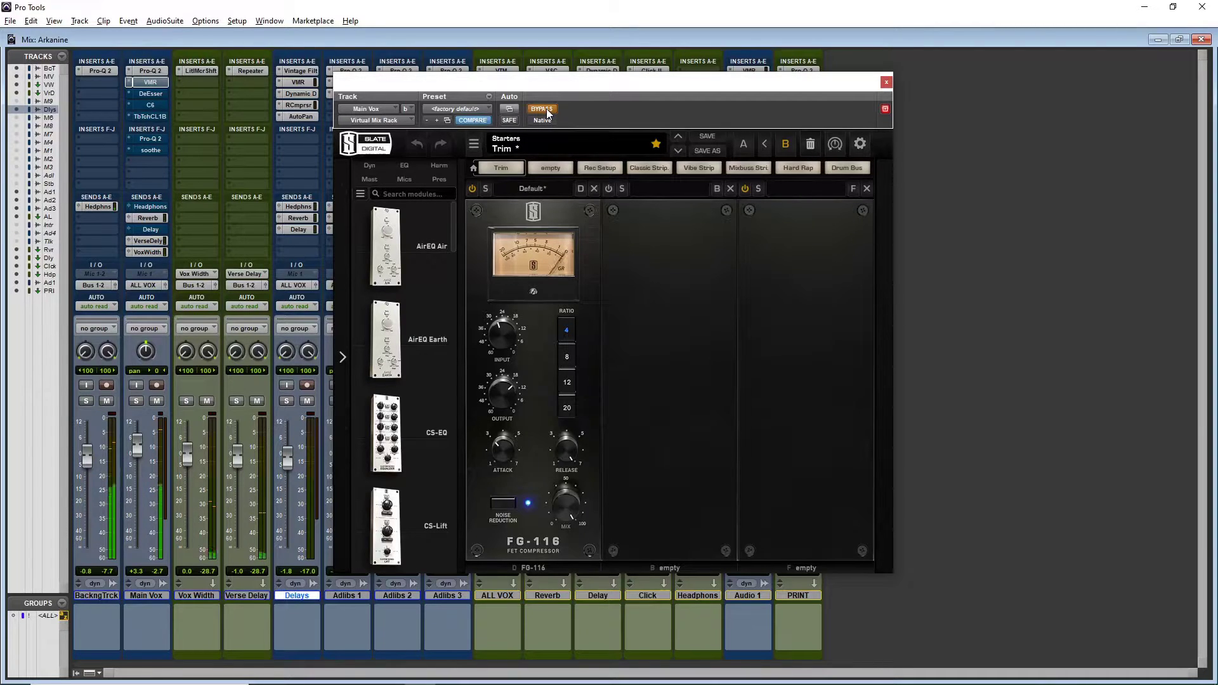
click(543, 110)
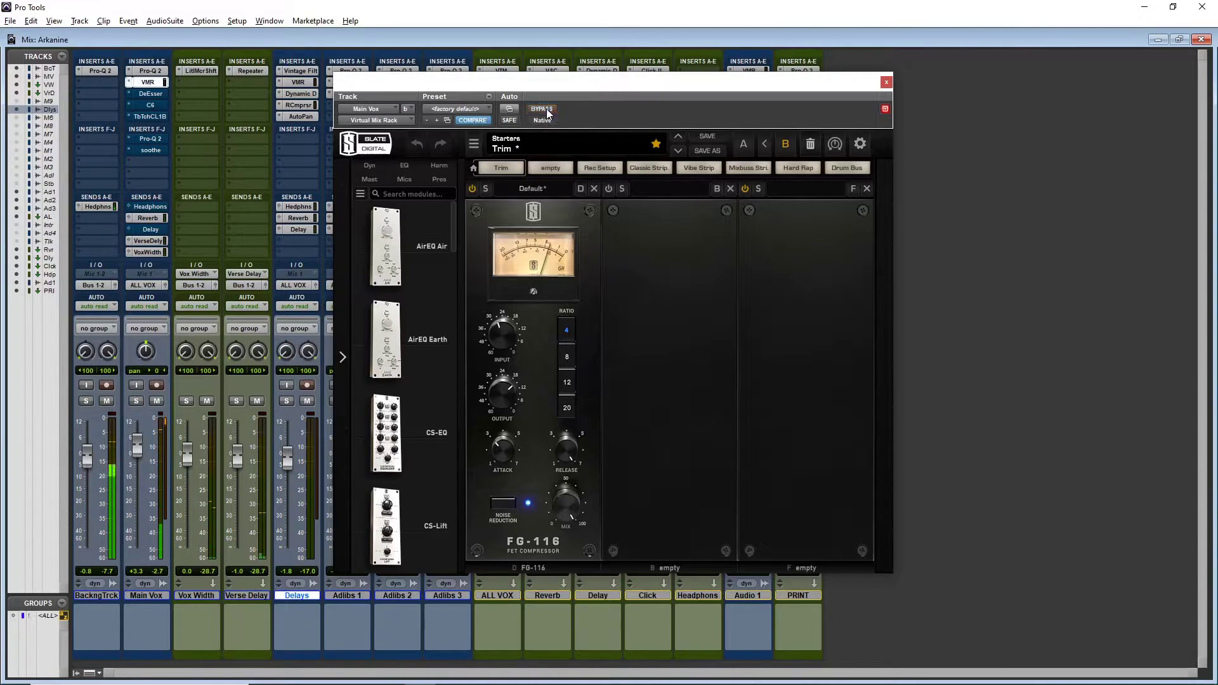
drag(550, 88, 604, 106)
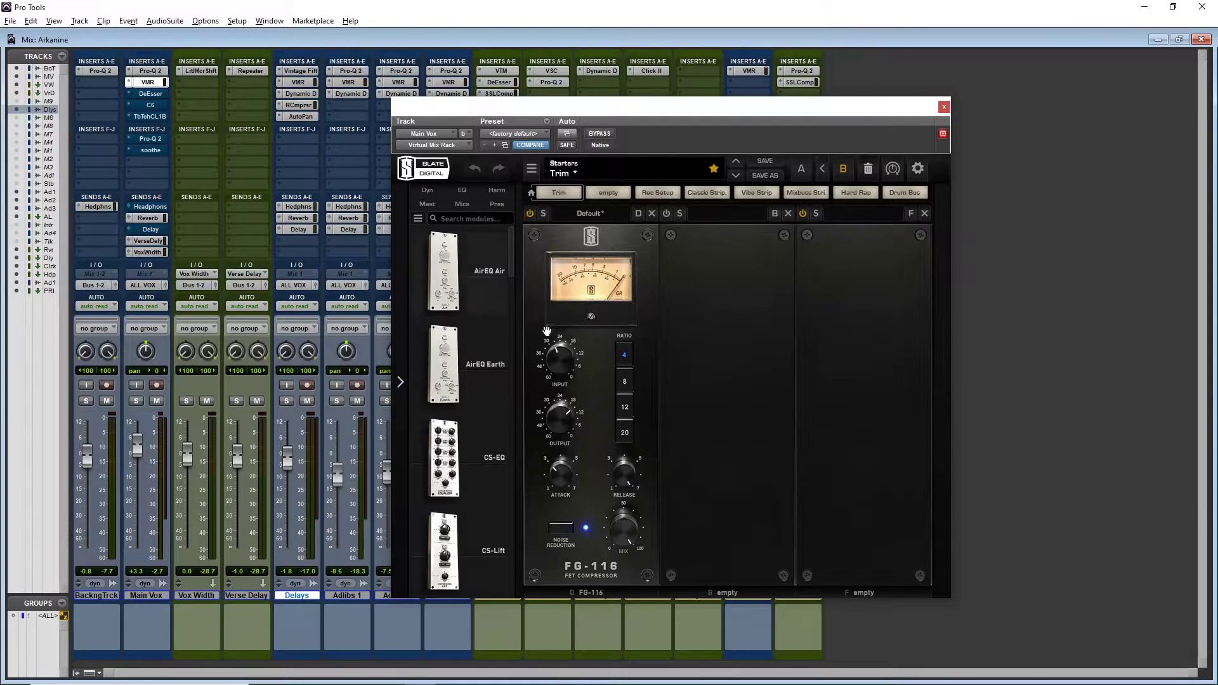
mouse_move(576, 466)
Open the DeEsser on Main Vox, activate it, and move its window clear of the ALL VOX channel.
click(148, 94)
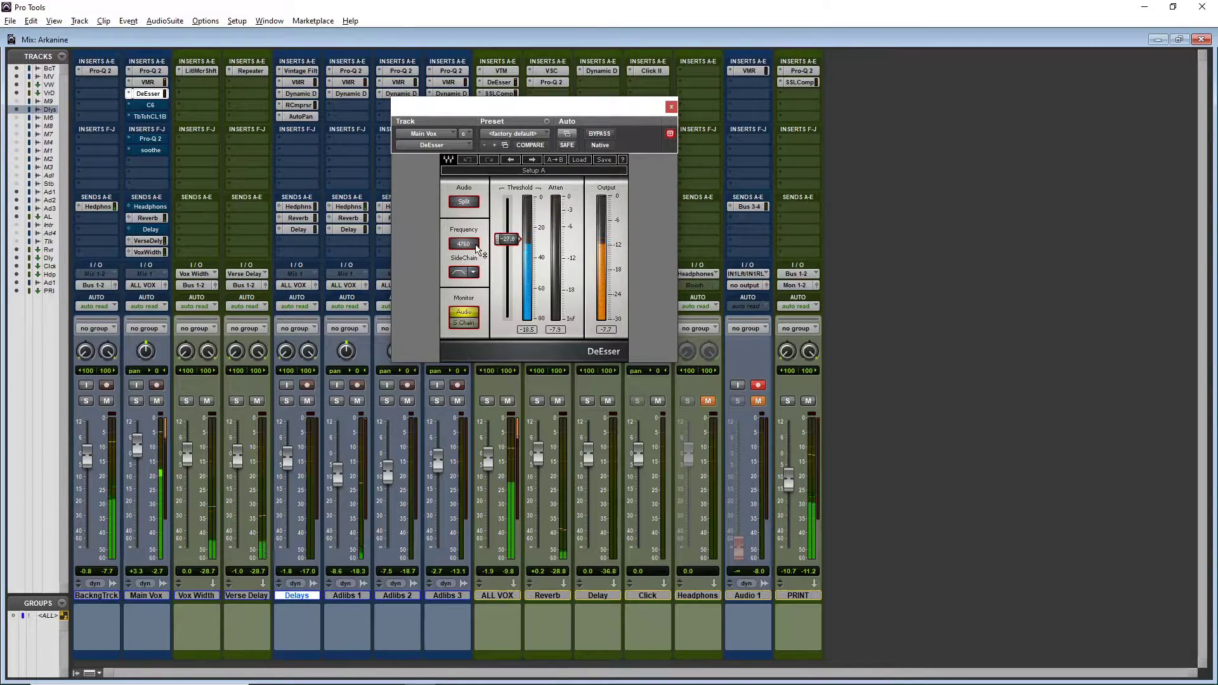
drag(487, 112, 624, 129)
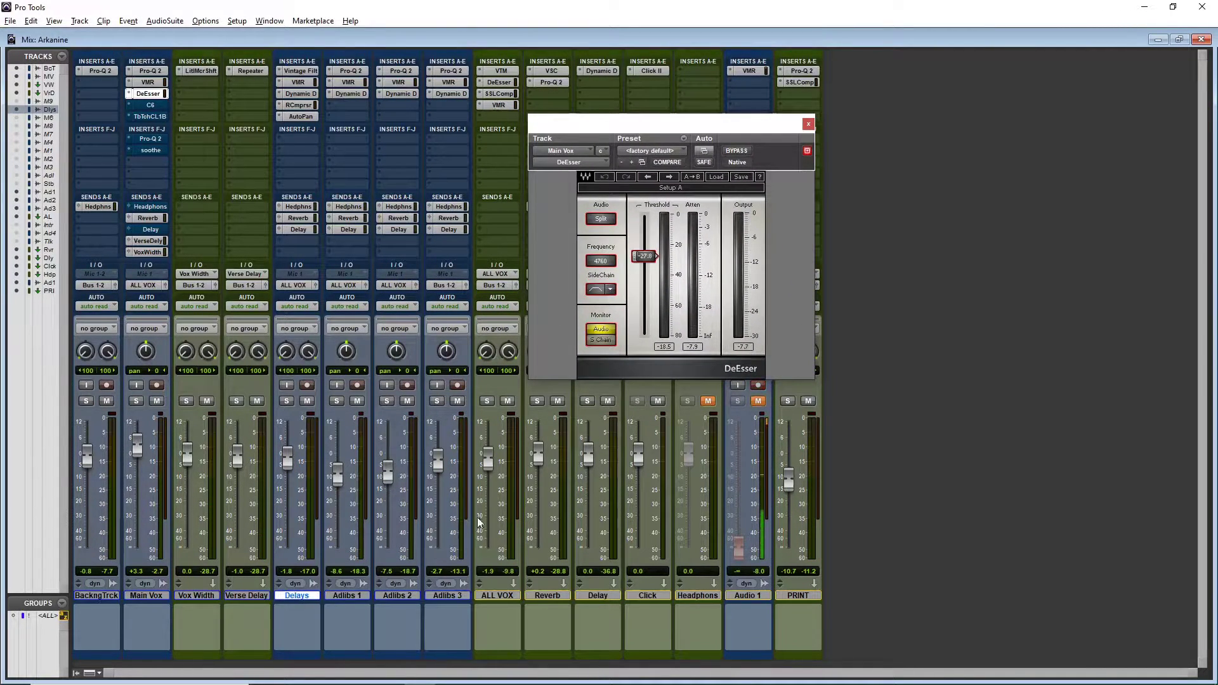
Bypass the ALL VOX inserts and play the song to audition the Main Vox DeEsser.
click(501, 71)
drag(581, 126, 425, 82)
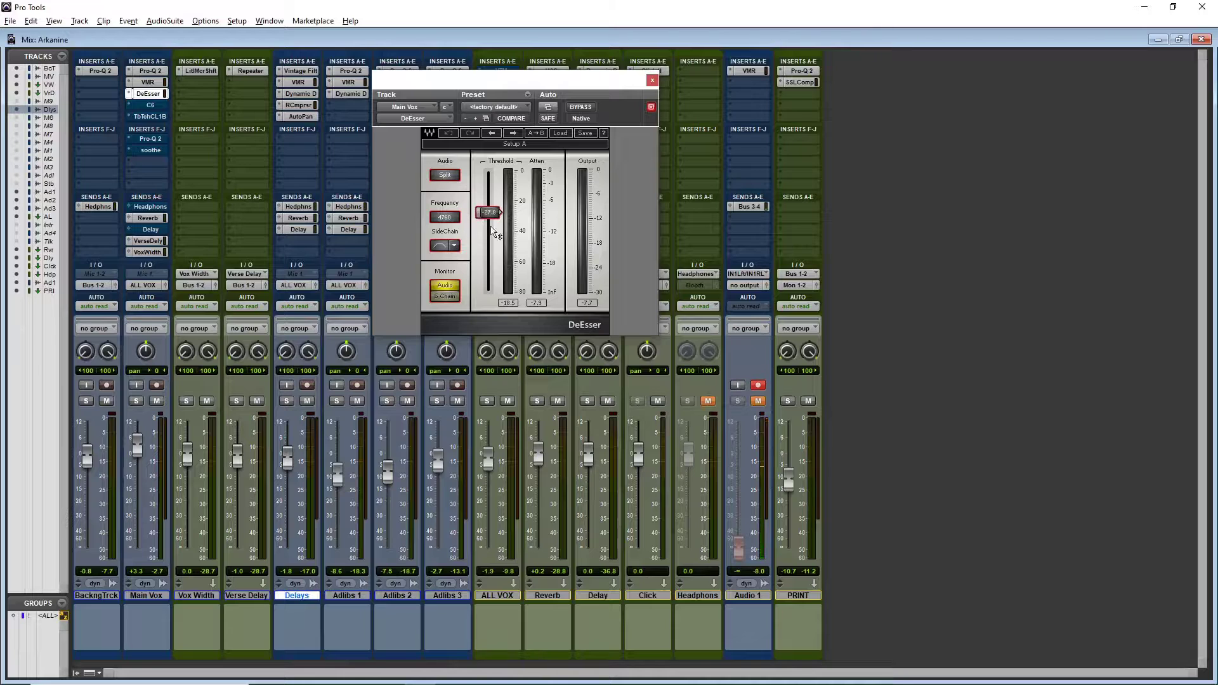
key(space)
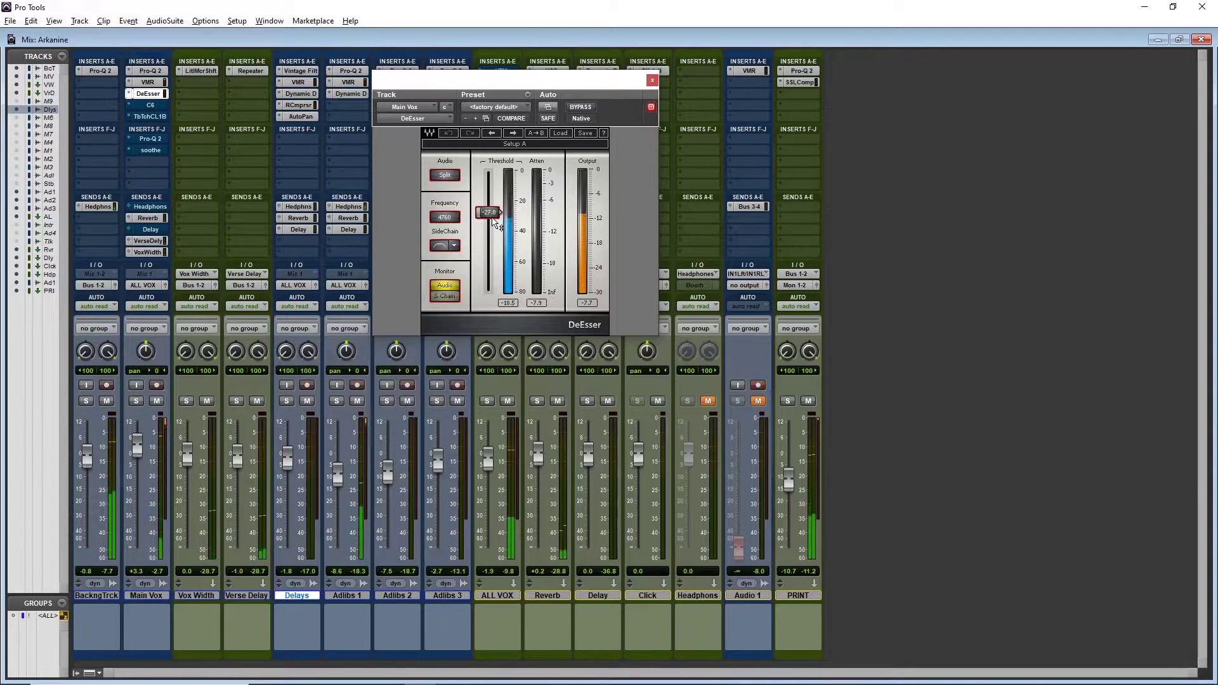
Activate the C6 multiband compressor on Main Vox and compare it bypassed and active during playback.
click(162, 105)
ctrl+click(161, 105)
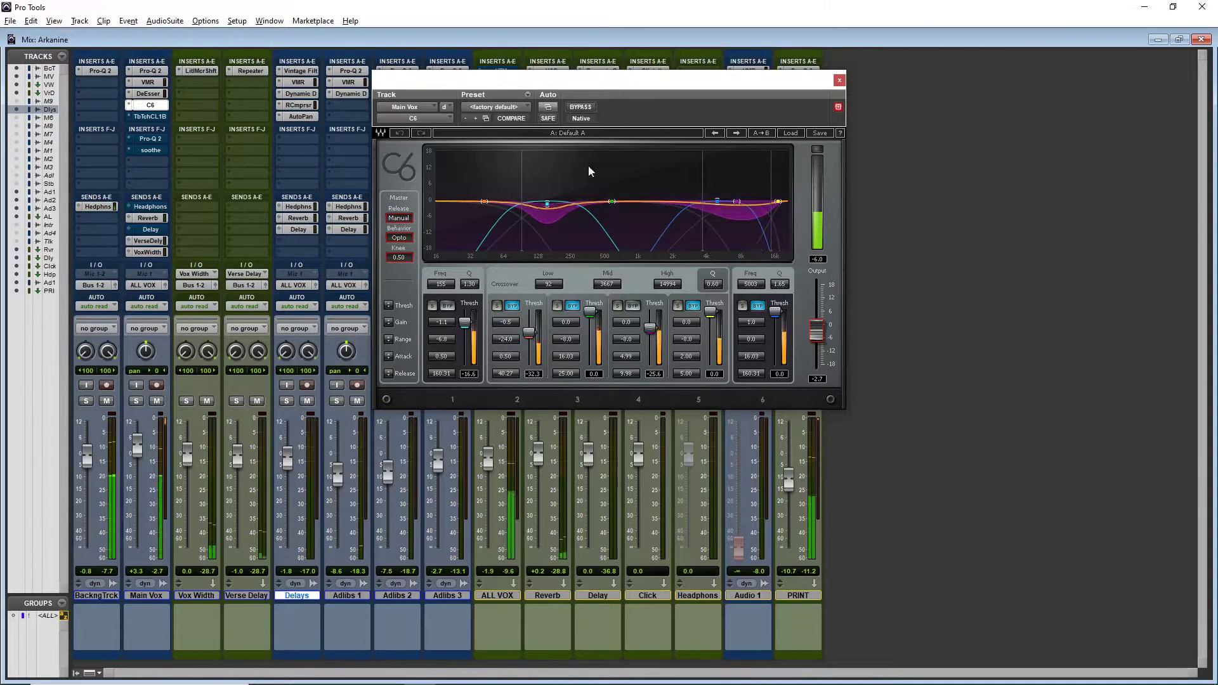
click(575, 109)
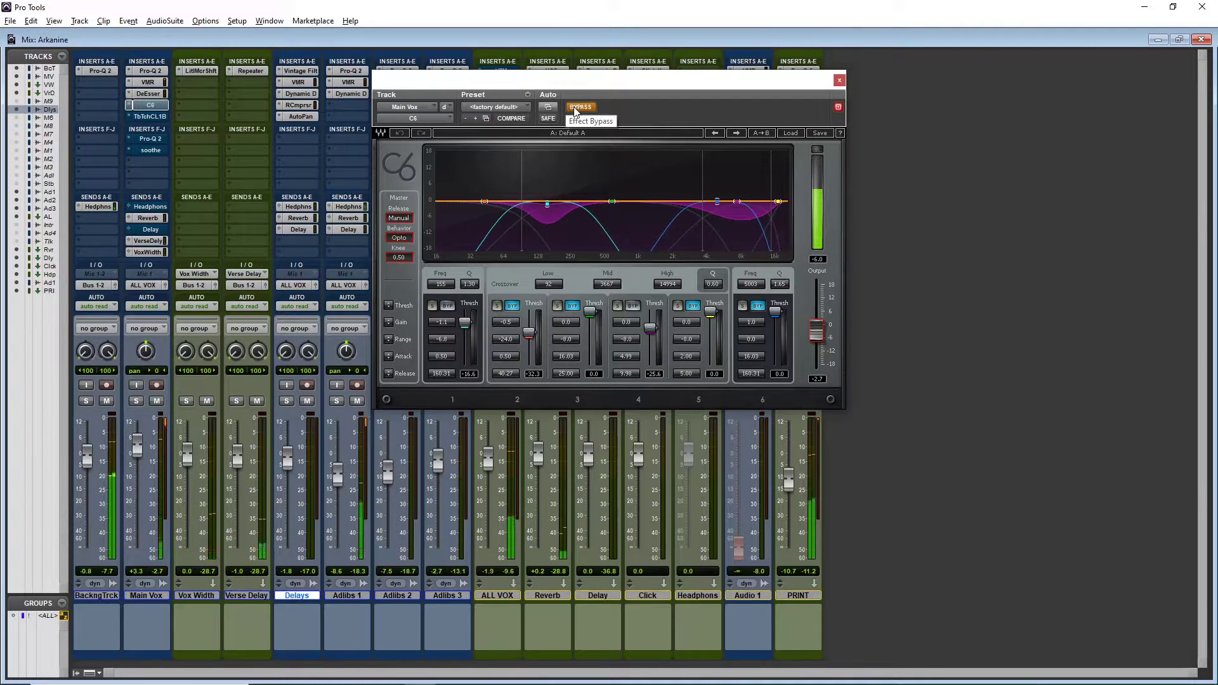
click(575, 109)
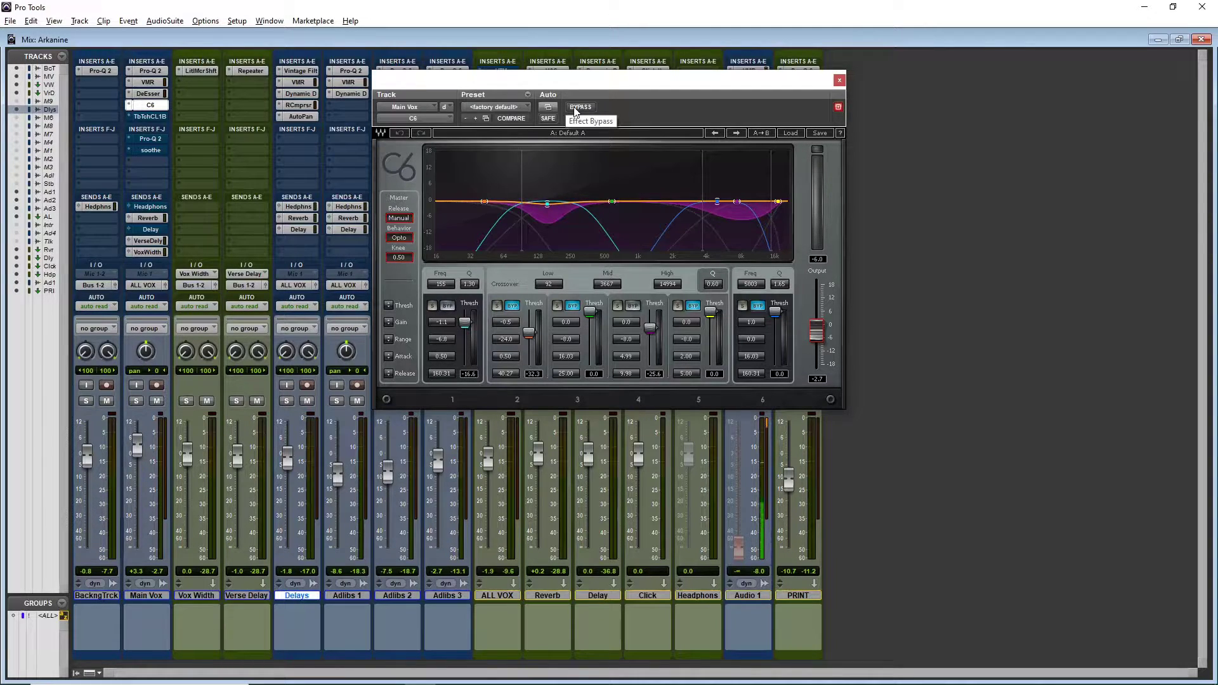
drag(598, 87, 748, 132)
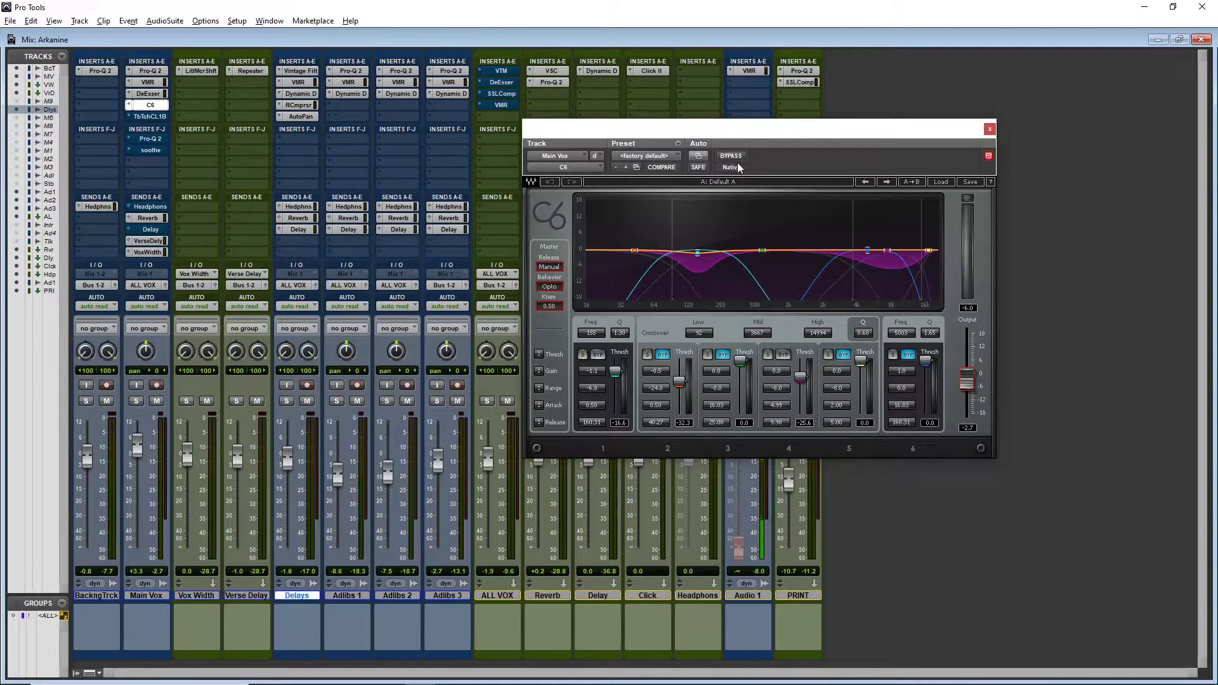
Open the Tube-Tech CL 1B compressor on Main Vox, take it out of bypass, and move its window clear of the Adlibs channels.
click(151, 116)
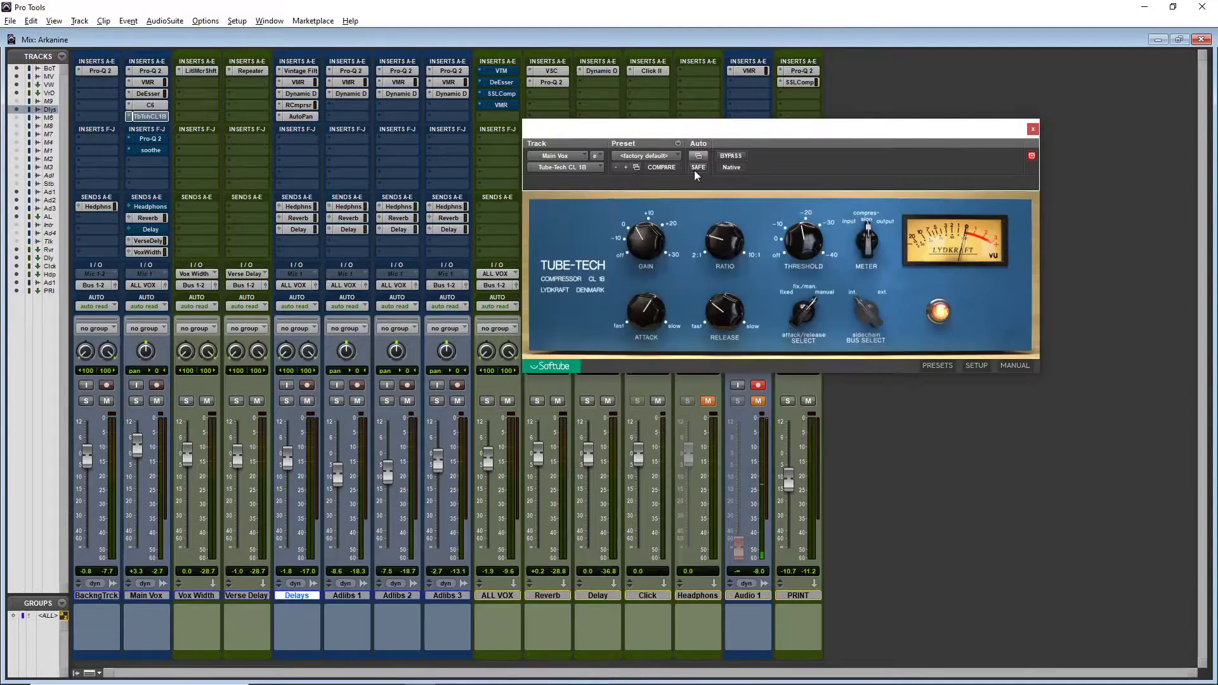
drag(701, 126, 532, 103)
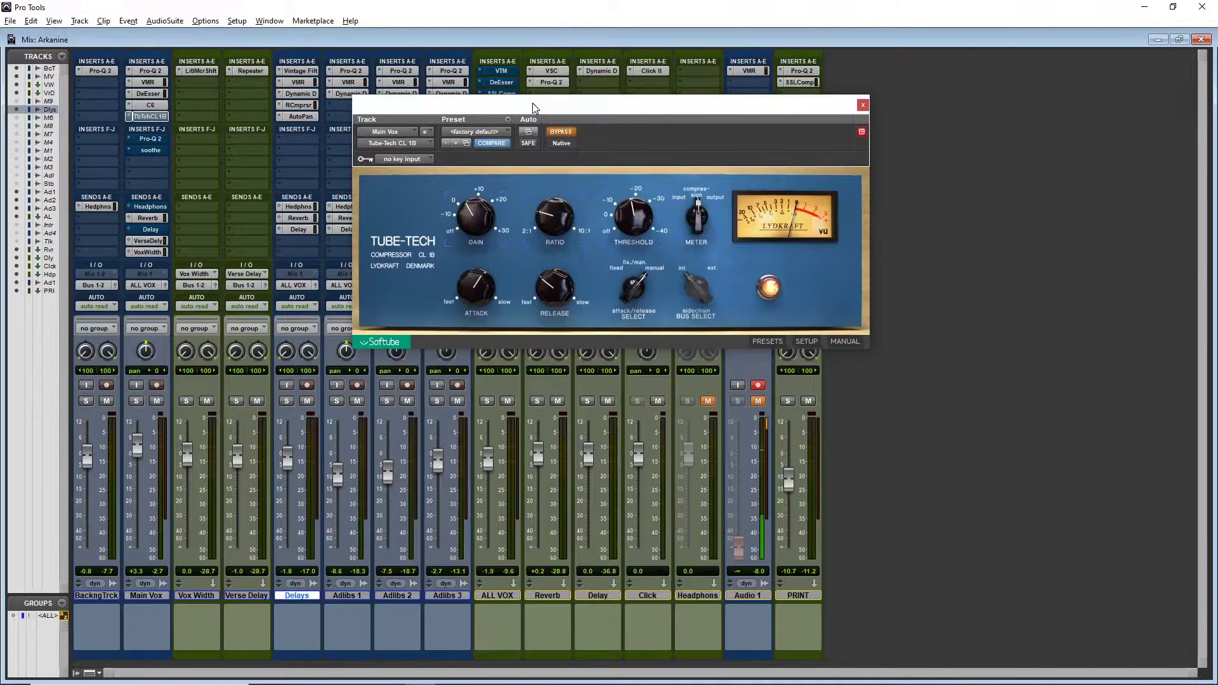
mouse_move(618, 243)
click(559, 133)
drag(570, 105, 553, 157)
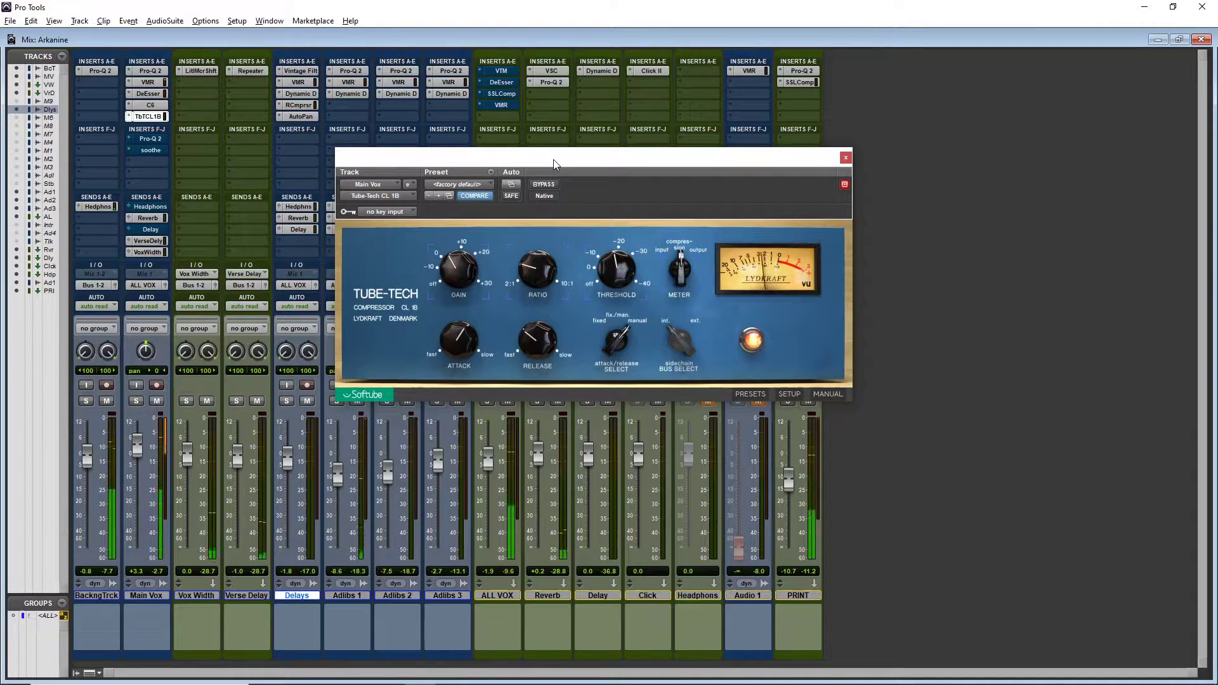
drag(480, 156, 637, 181)
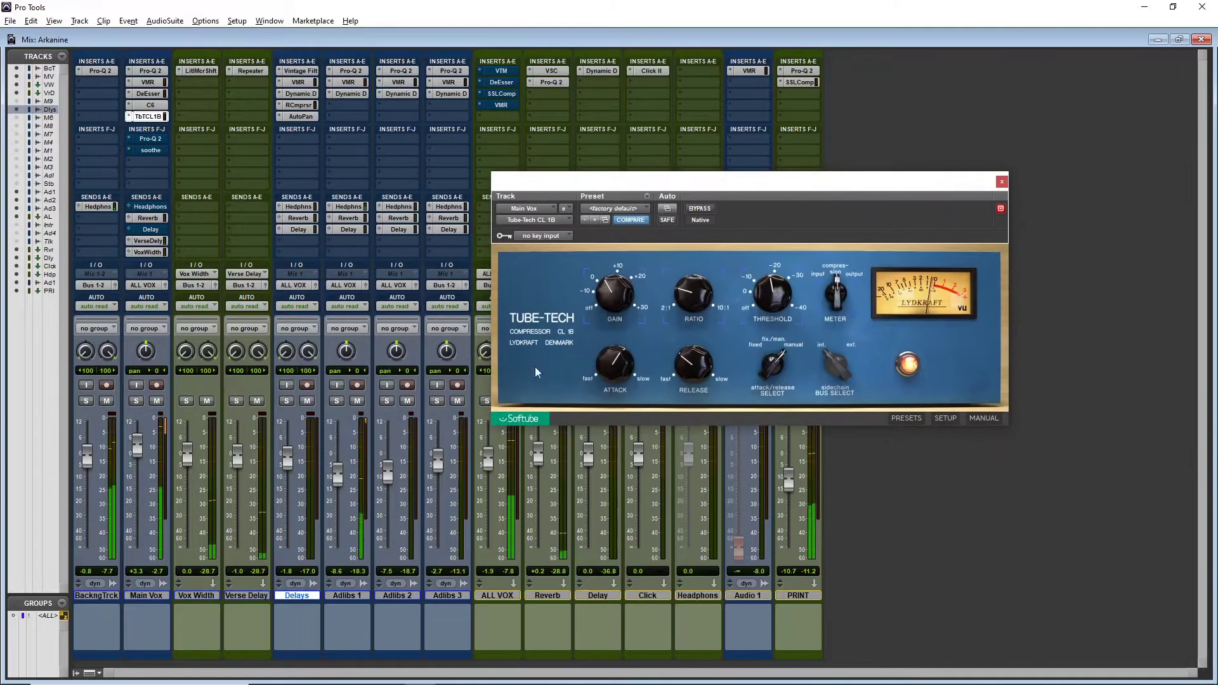
Mute the Adlibs 1, Adlibs 2 and Adlibs 3 tracks to hear the Main Vox compression alone.
click(356, 401)
click(406, 401)
click(456, 401)
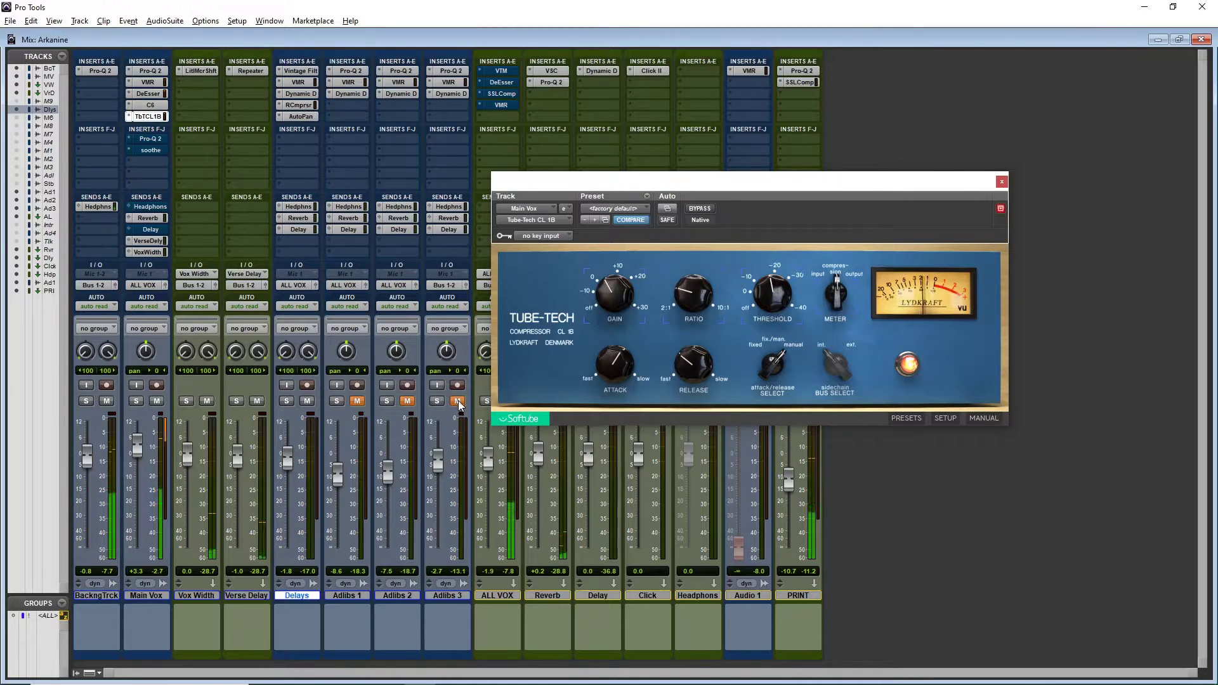
drag(593, 186, 582, 156)
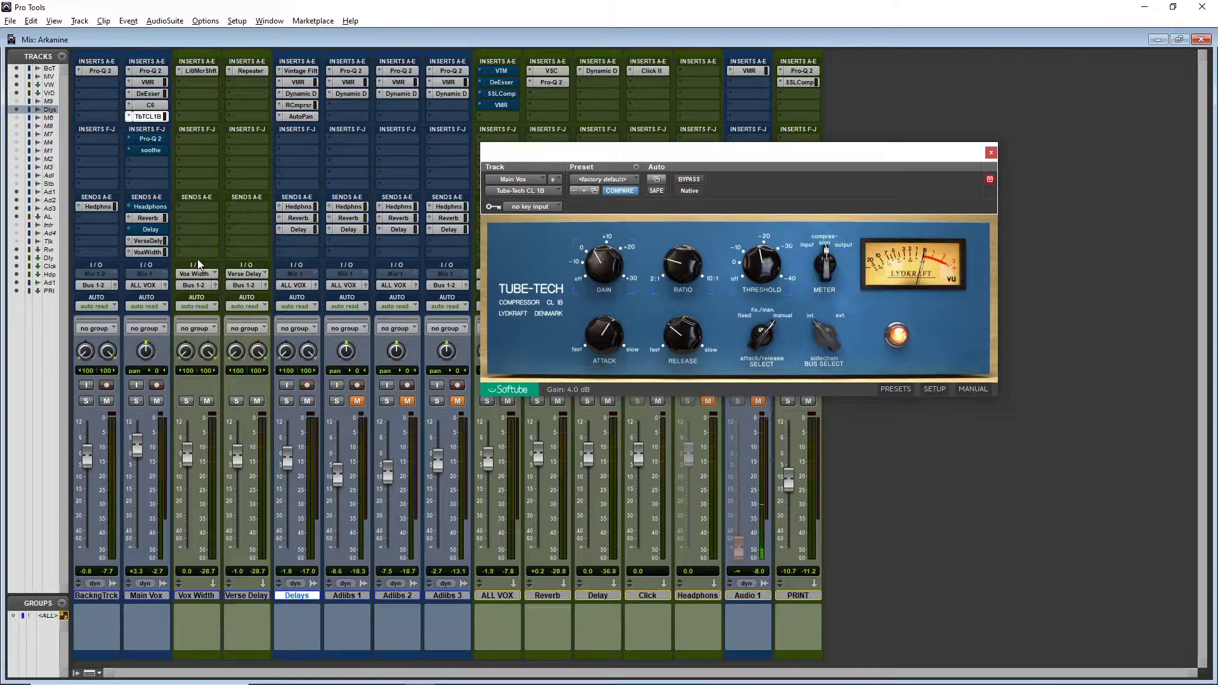
Open the second Pro-Q 2 on Main Vox, in insert slot F, and take it out of bypass.
click(151, 139)
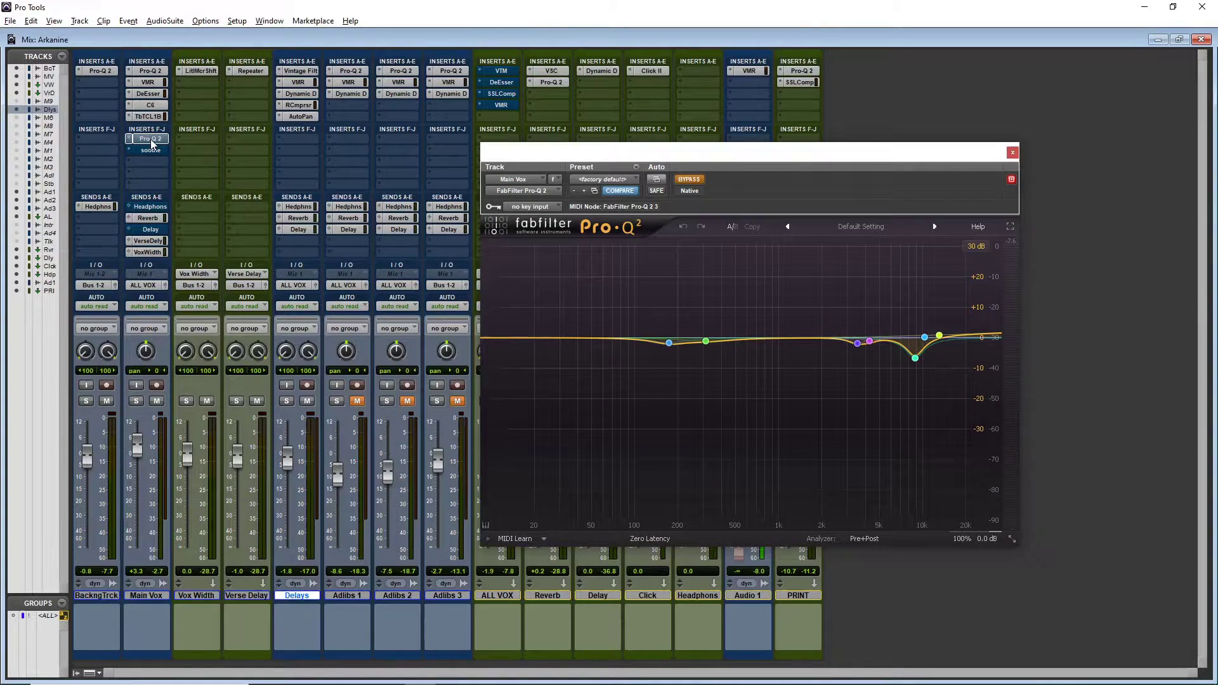
ctrl+click(151, 140)
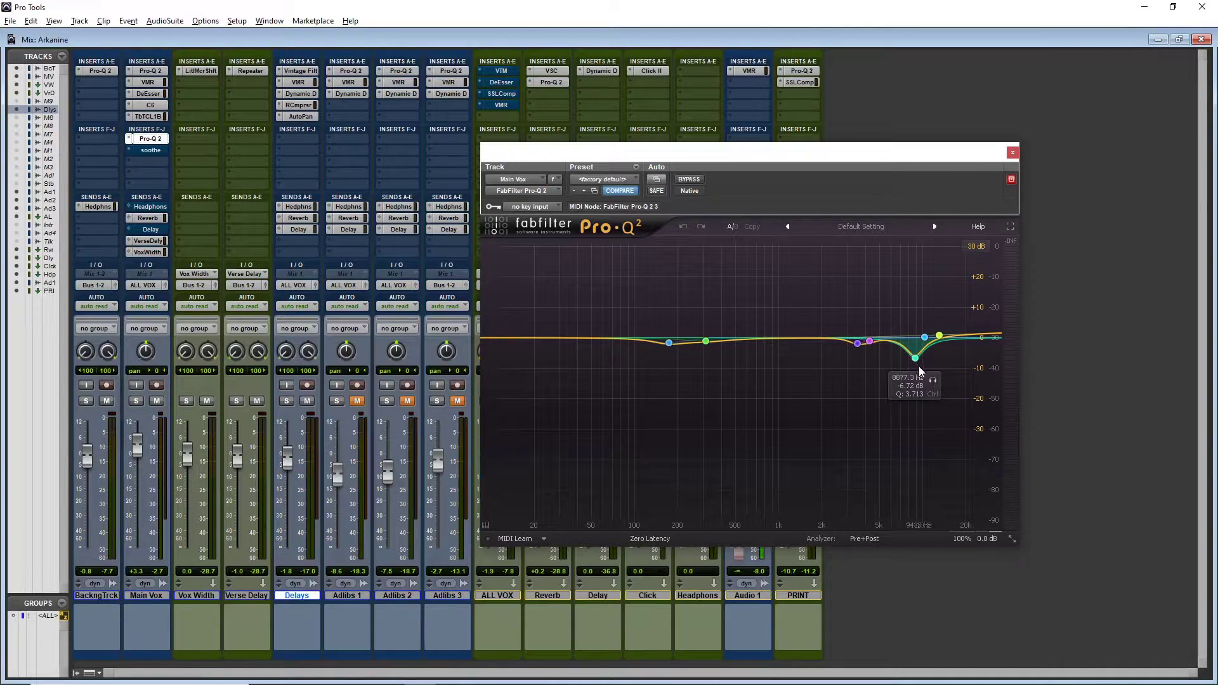
Open the soothe plugin on Main Vox and move its window below the insert slots.
click(146, 154)
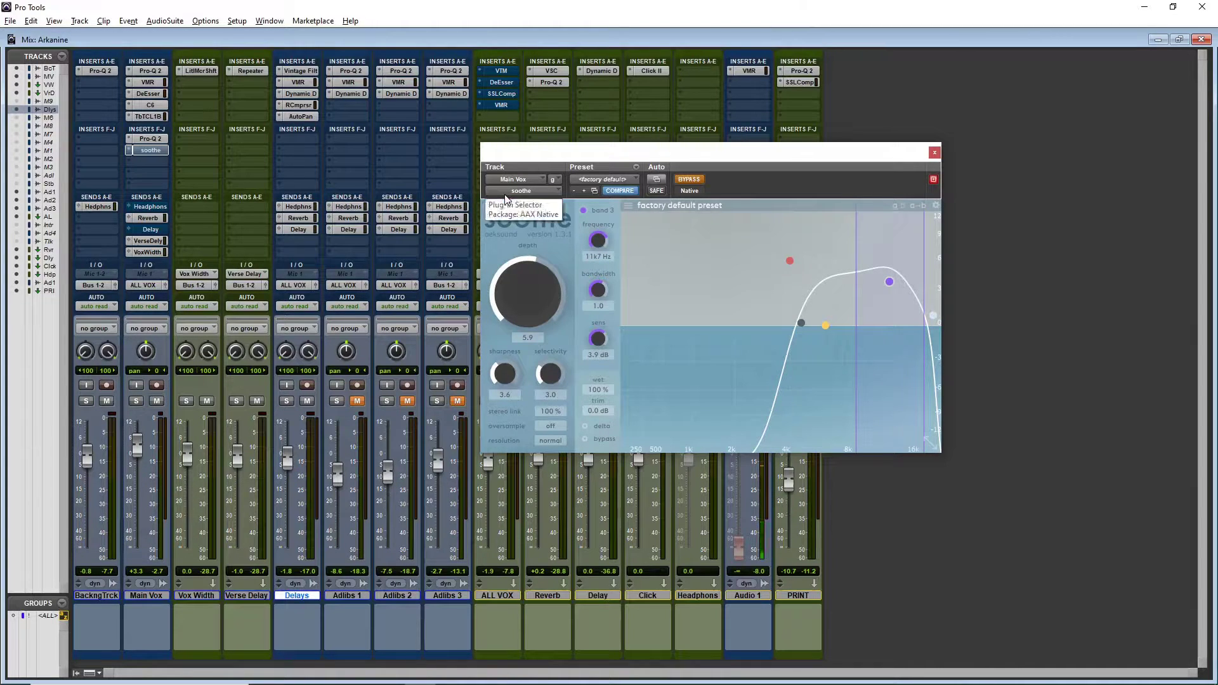
drag(682, 154, 626, 159)
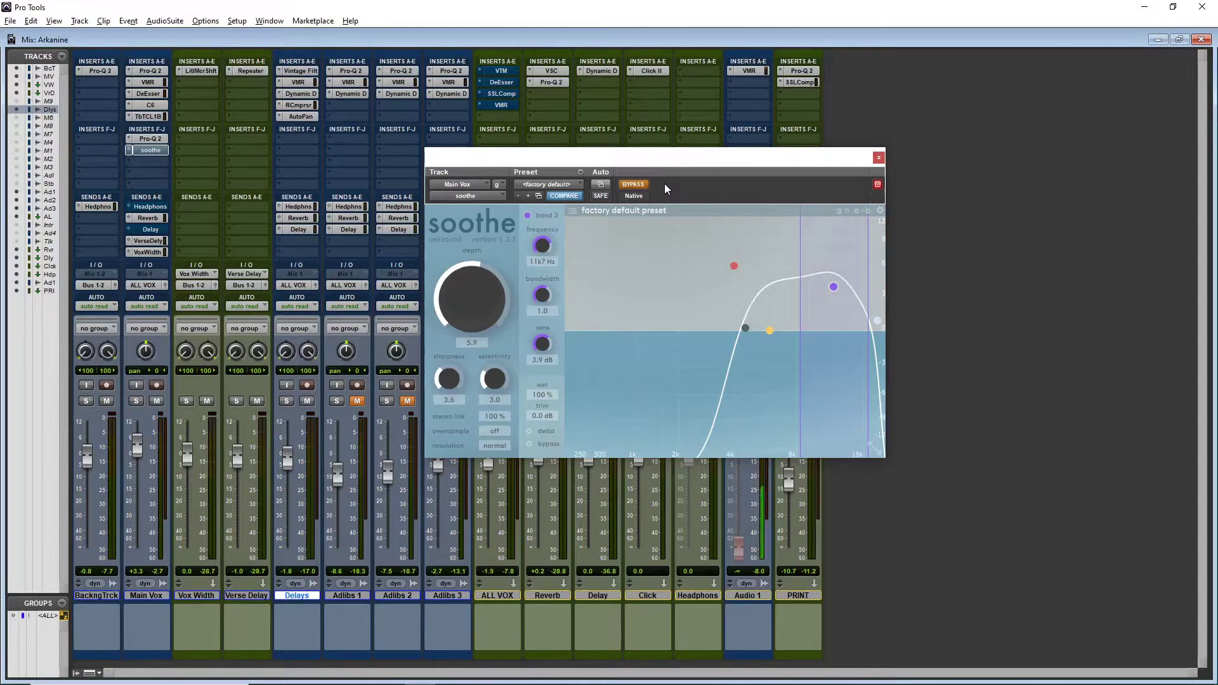
drag(641, 162, 459, 292)
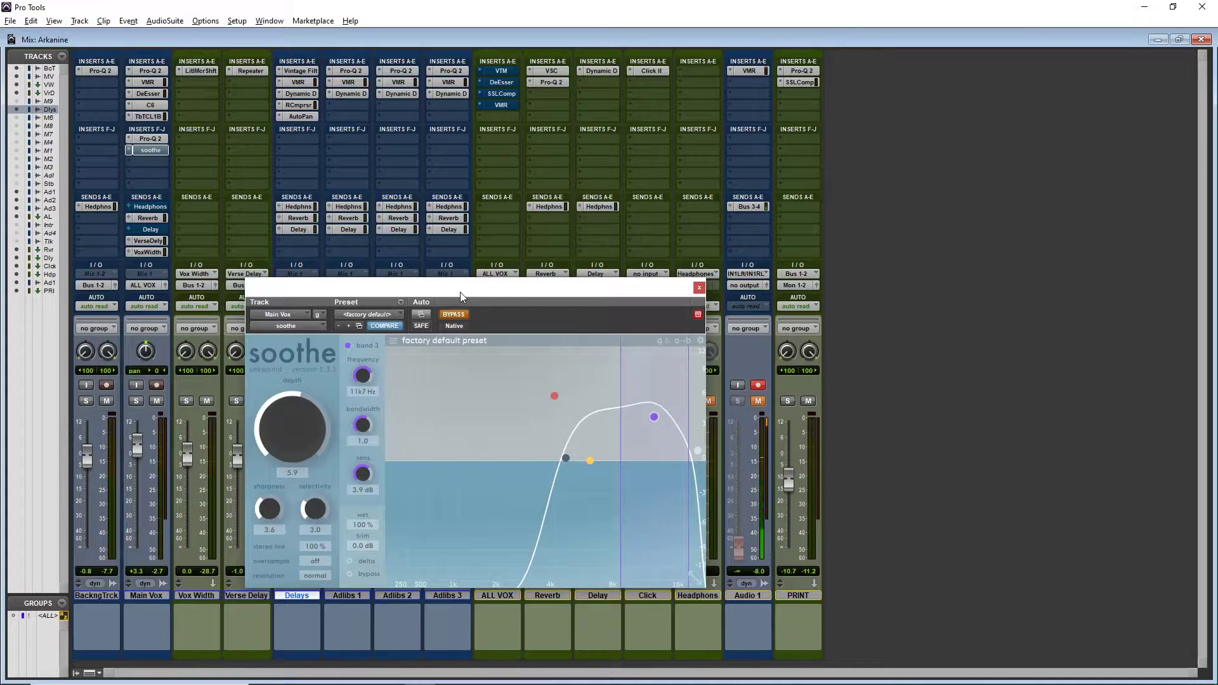
Close the soothe plugin, switch to the Edit window, and place the playback cursor at bar 20.
click(699, 288)
key(ctrl+equal)
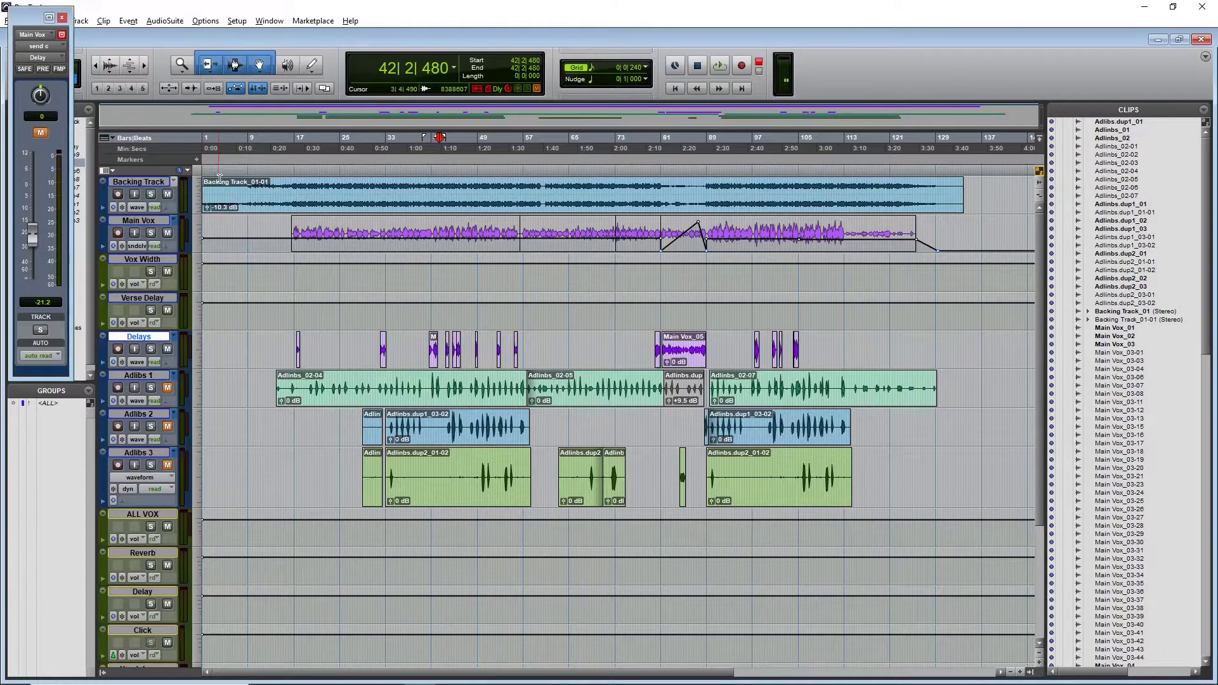
click(313, 179)
Display the Reverb send's mute automation on the Main Vox track, followed by its level automation.
click(142, 246)
mouse_move(200, 357)
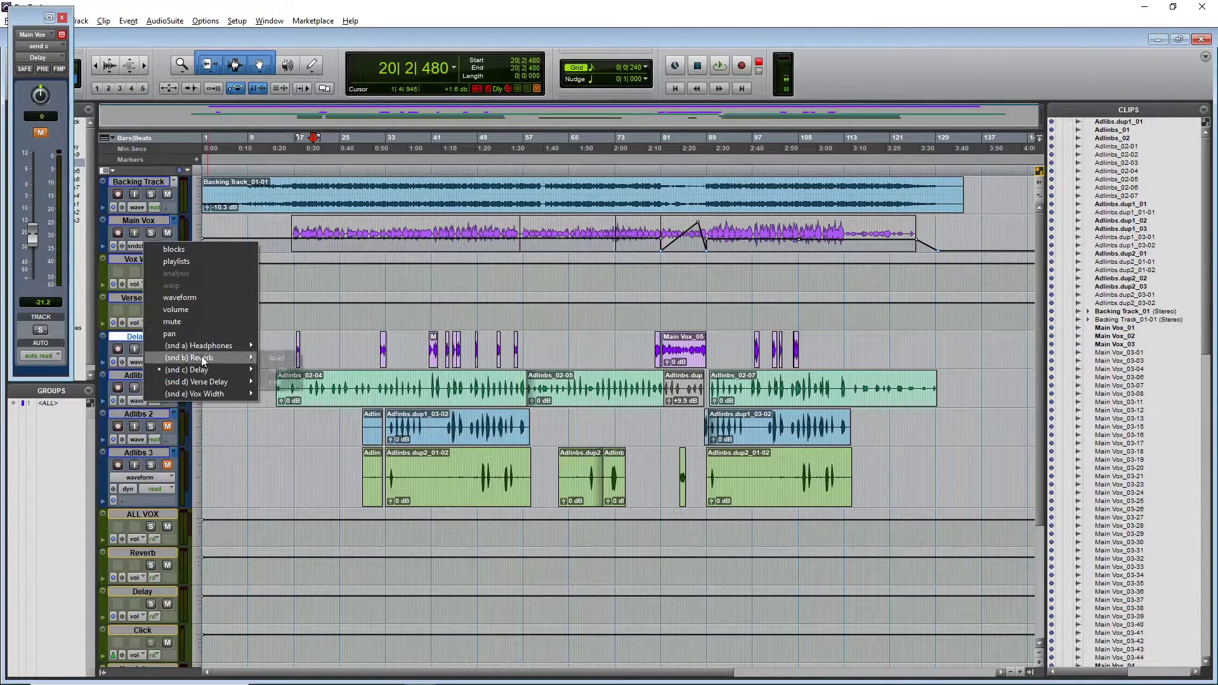
click(267, 369)
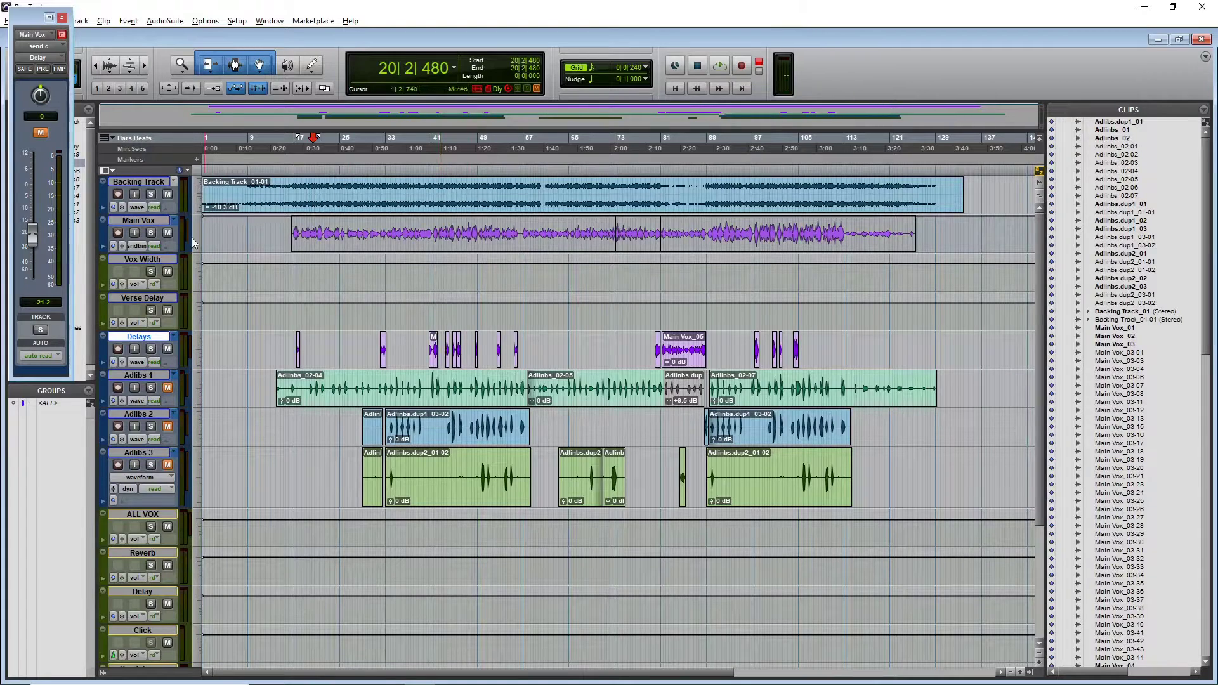
click(142, 246)
mouse_move(200, 368)
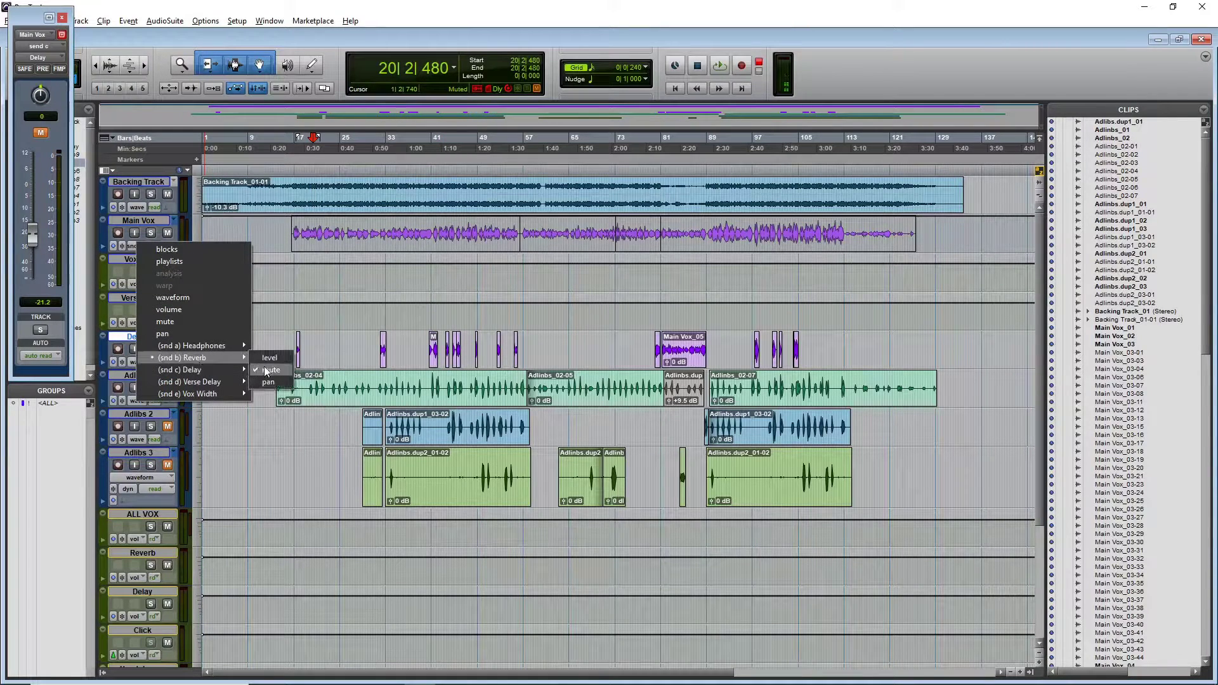
click(267, 369)
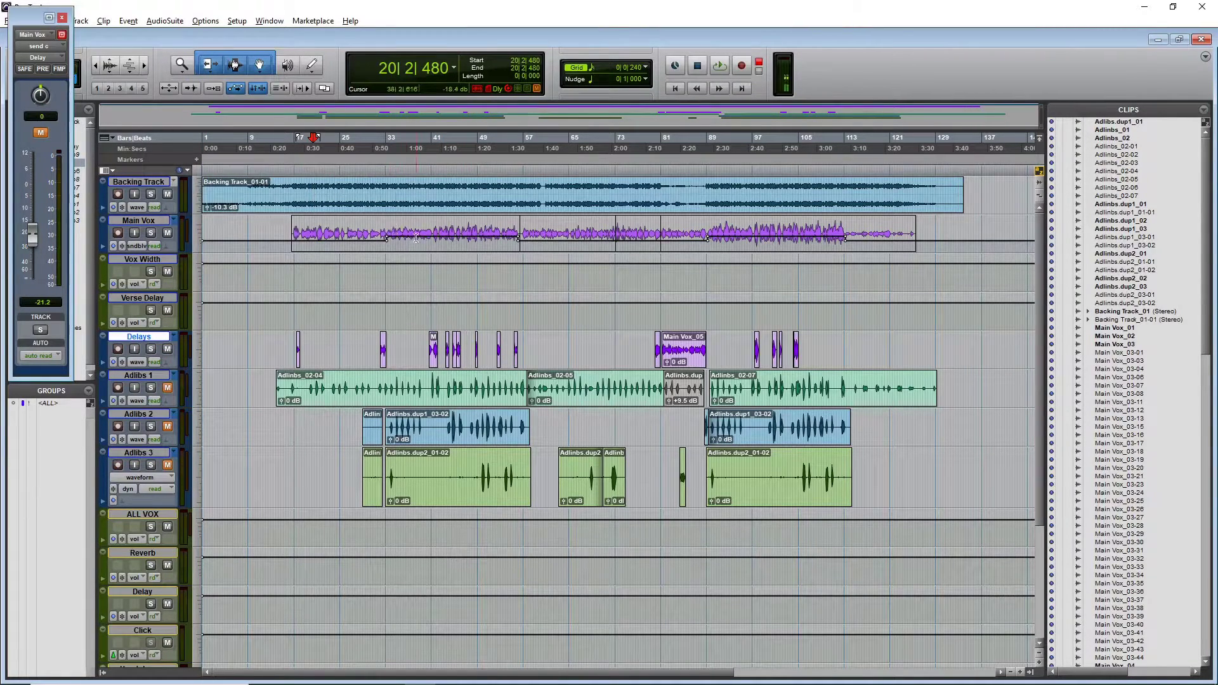
Place the playback cursor near the end of bar 32 and unmute the Adlibs 1, Adlibs 2 and Adlibs 3 tracks.
click(381, 236)
click(384, 248)
click(167, 427)
click(167, 465)
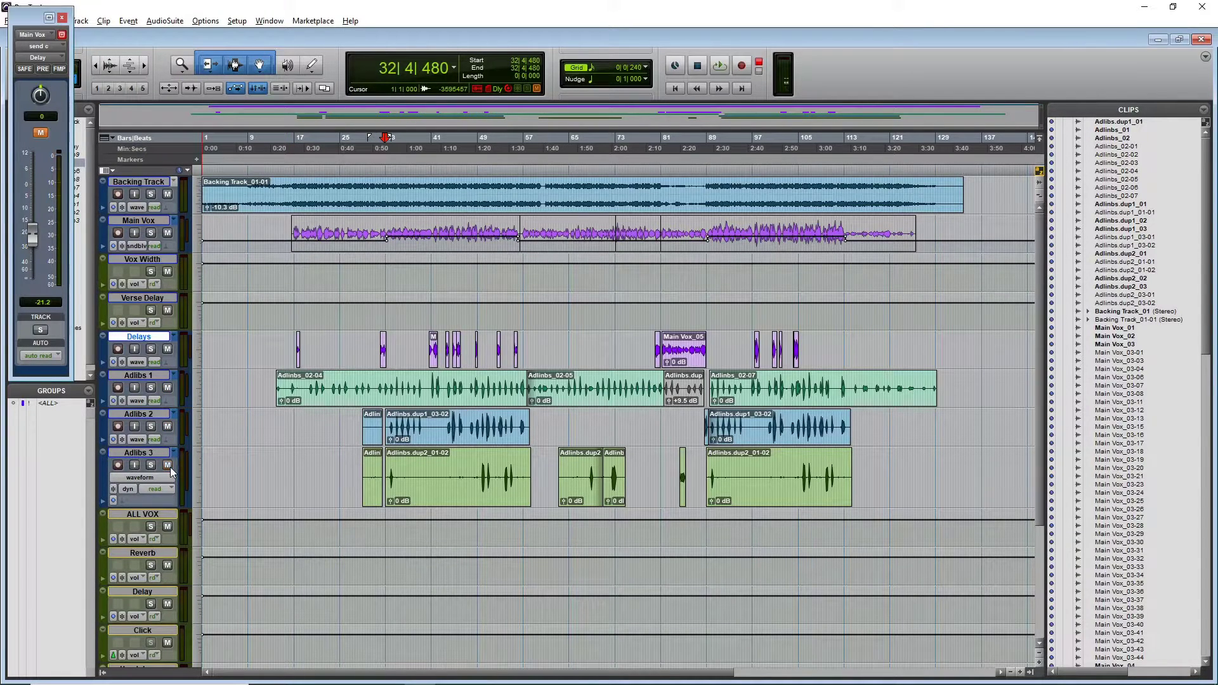
Check the channels in the Mix window, then play the mix in the Edit window from bar 19.
key(ctrl+equal)
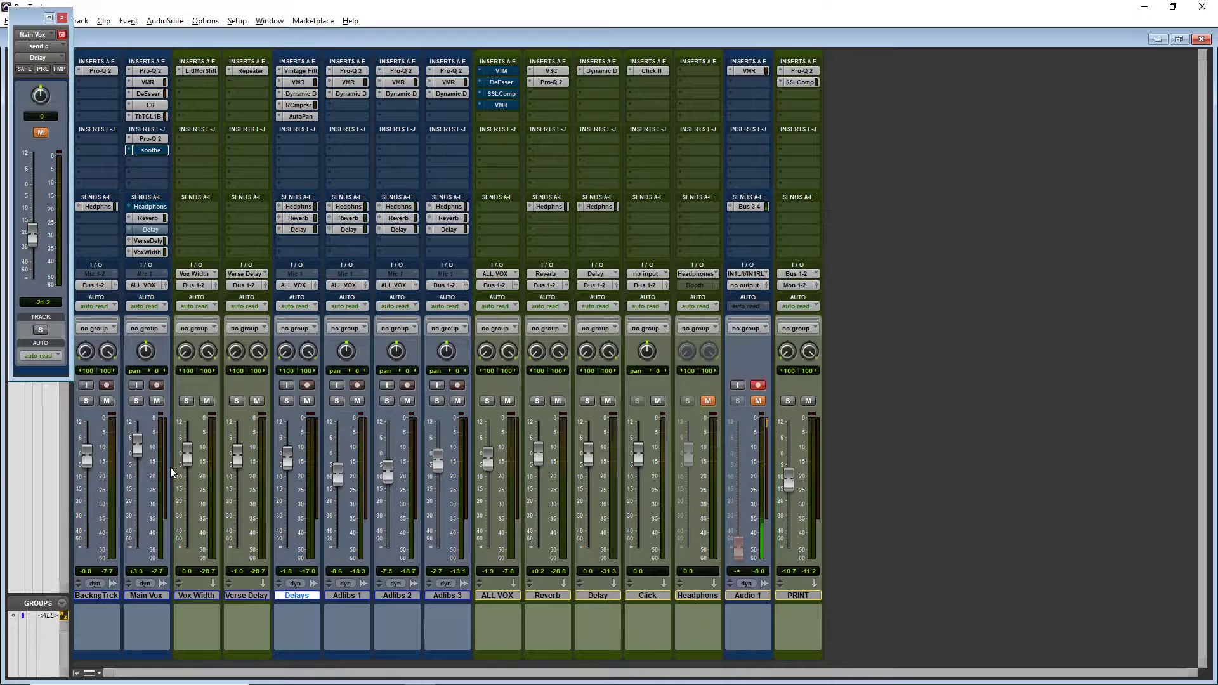
key(ctrl+equal)
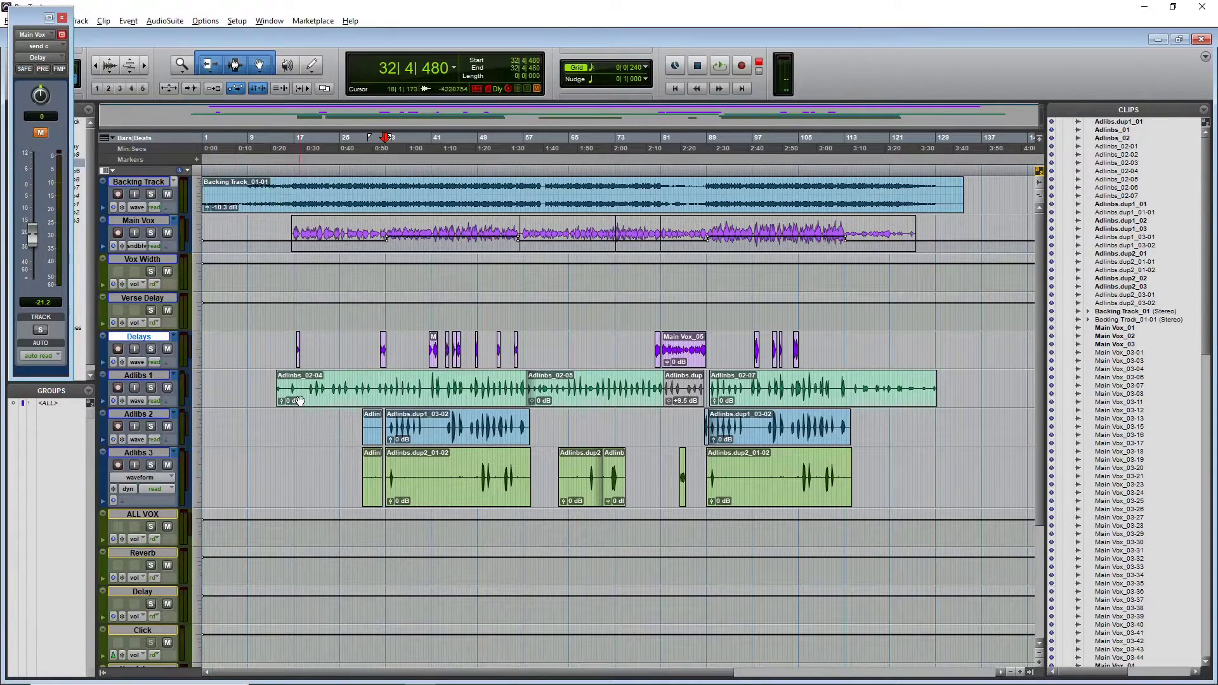
click(307, 382)
key(space)
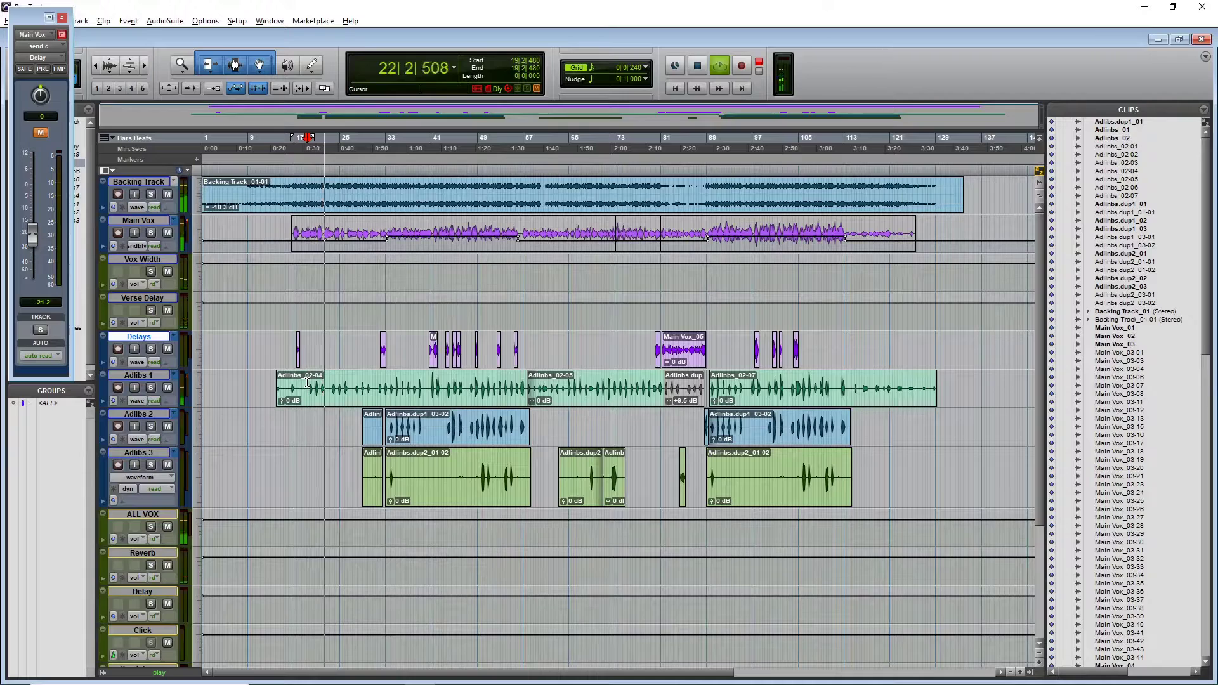
Look over the Main Vox sends in the Mix window, and play the song from bar 39 in the Edit window.
key(ctrl+equal)
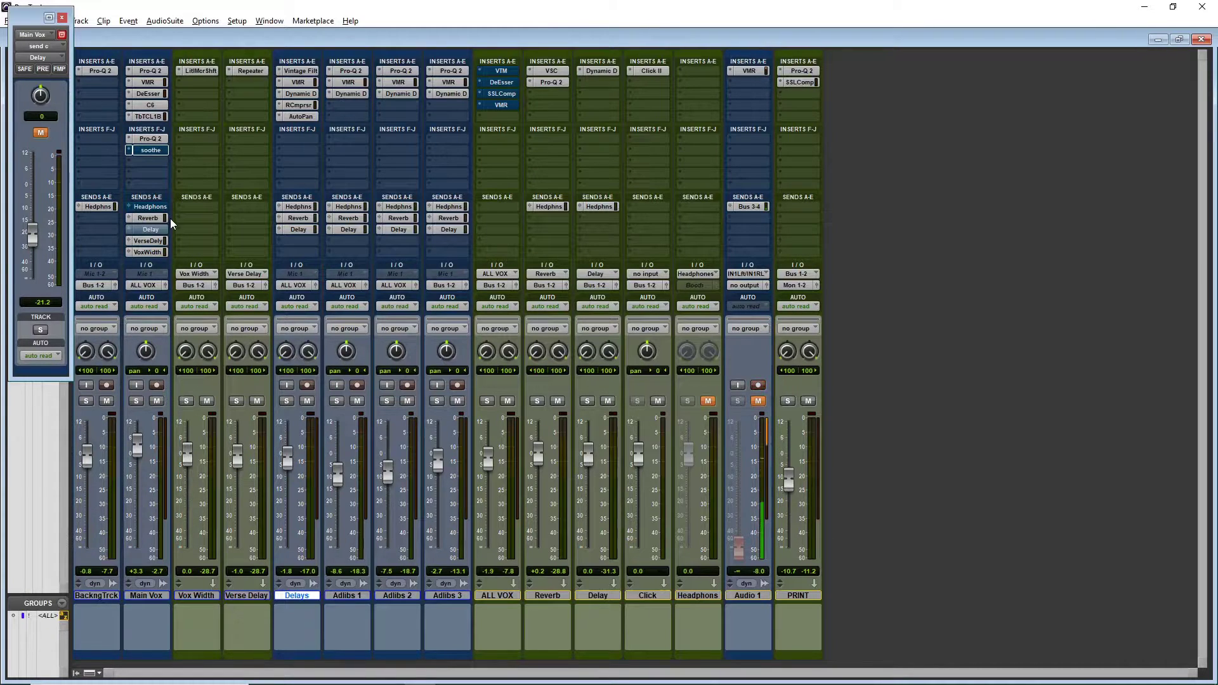
key(ctrl+equal)
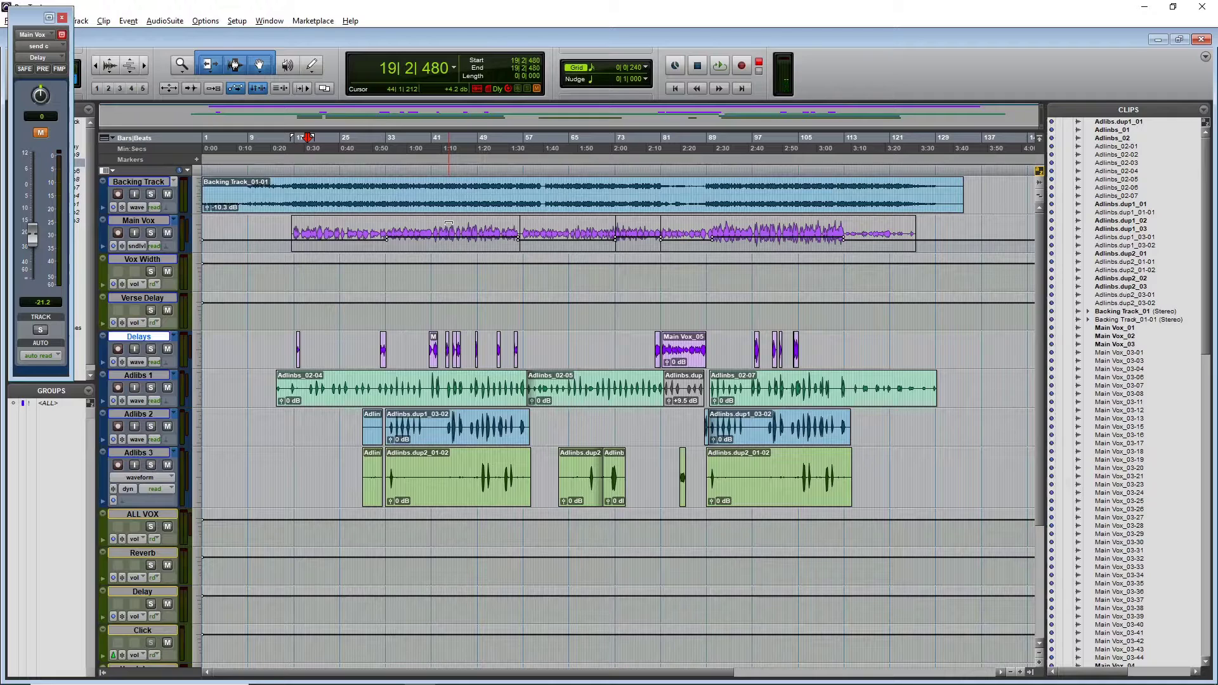
click(424, 238)
key(space)
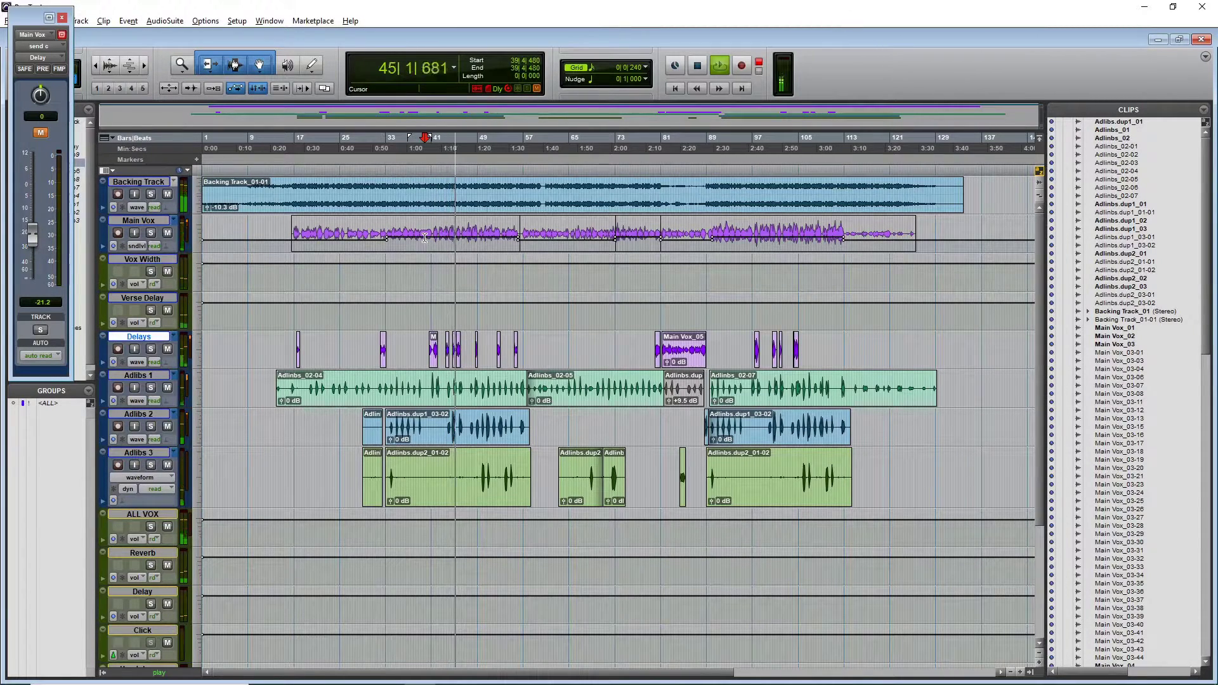
Select the ALL VOX channel in the Mix window, open its Virtual Tape Machines insert, and take it out of bypass.
key(ctrl+equal)
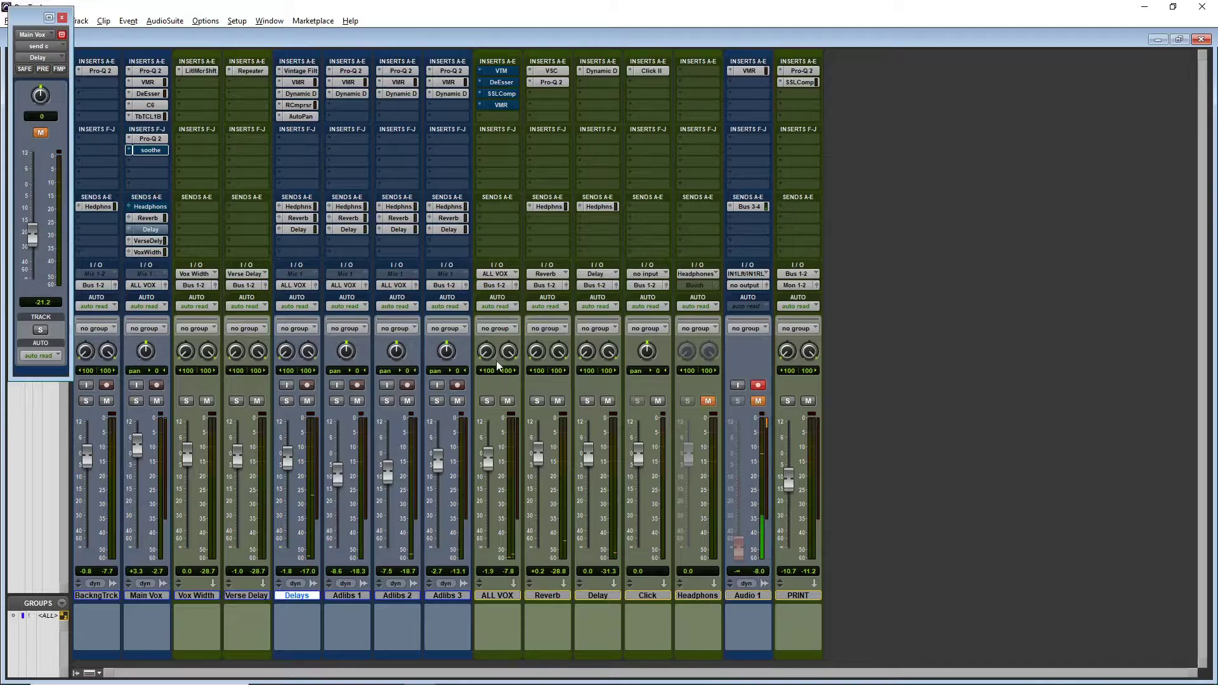
click(502, 595)
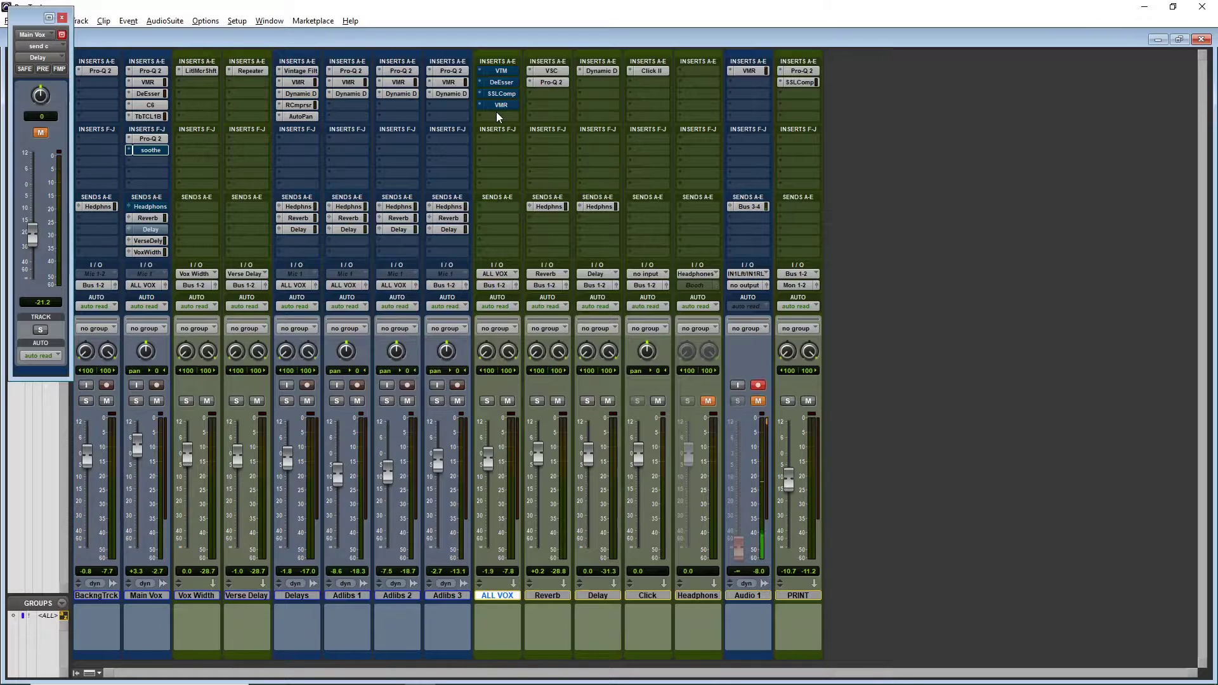
click(489, 71)
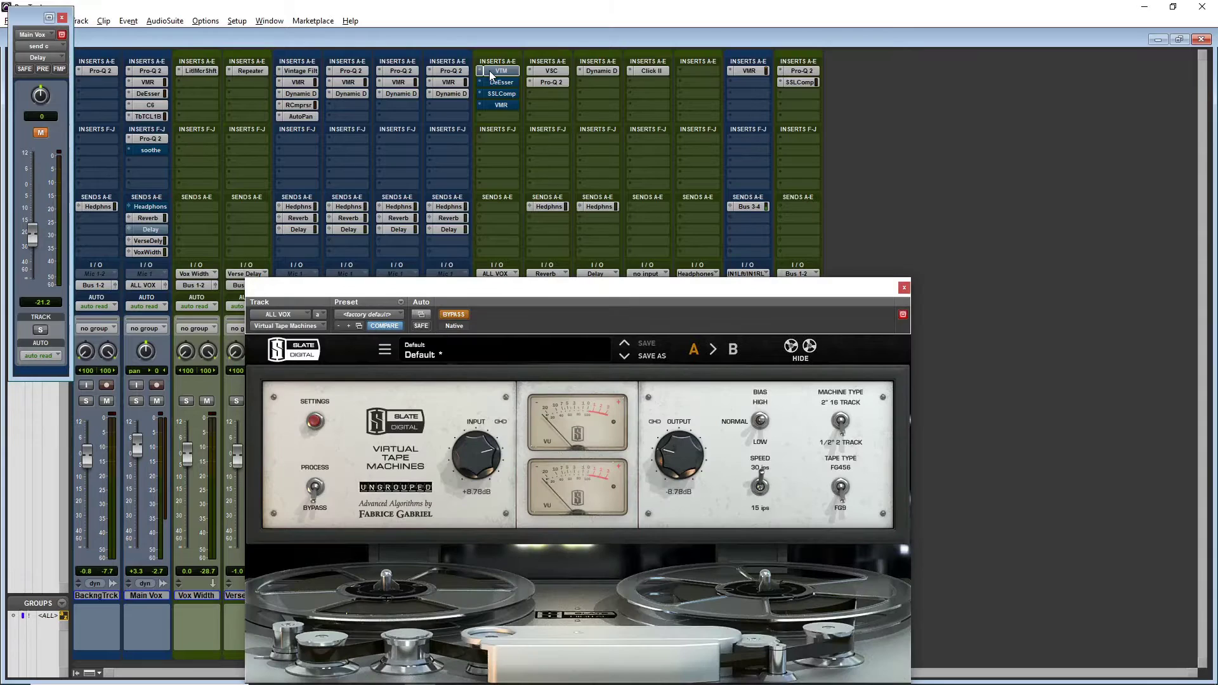
drag(501, 292, 489, 176)
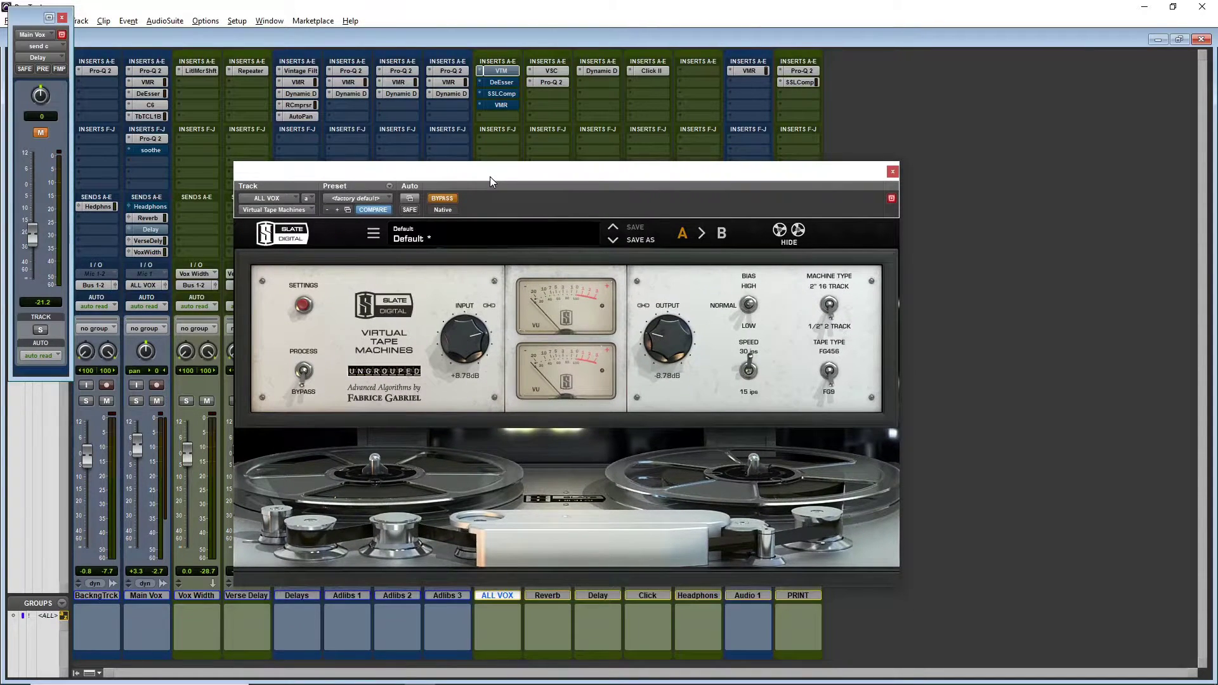
click(446, 202)
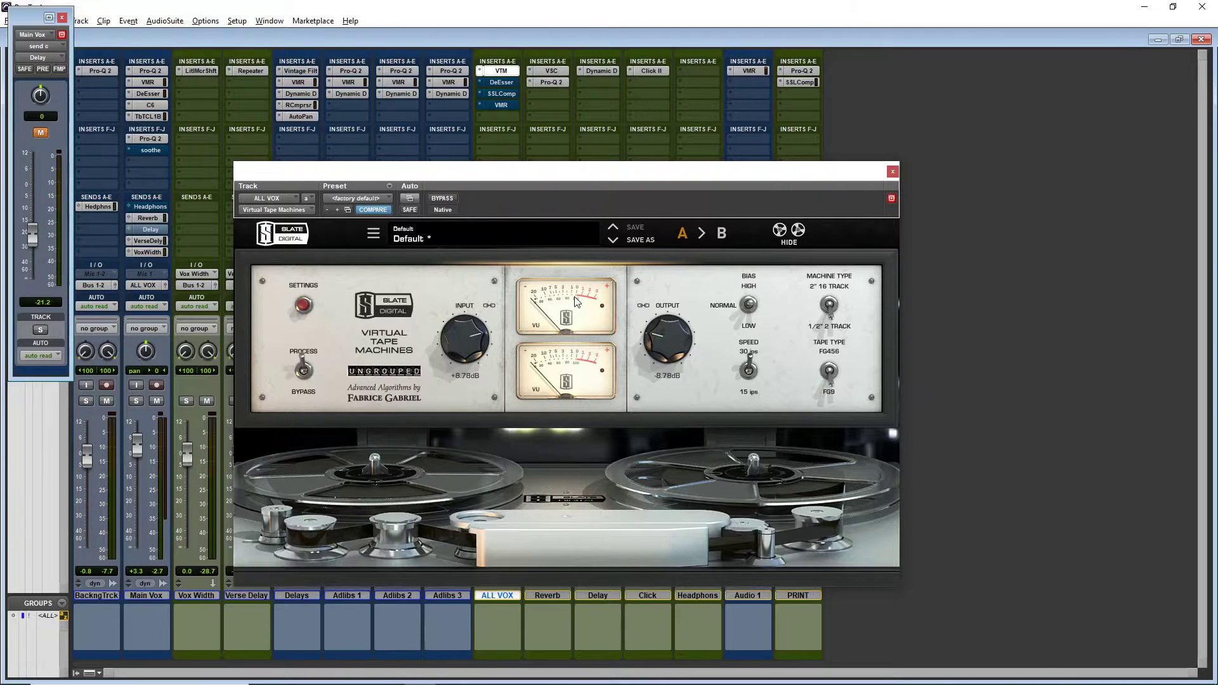
Reactivate the DeEsser on ALL VOX and compare its settings with the DeEsser on Main Vox.
click(499, 81)
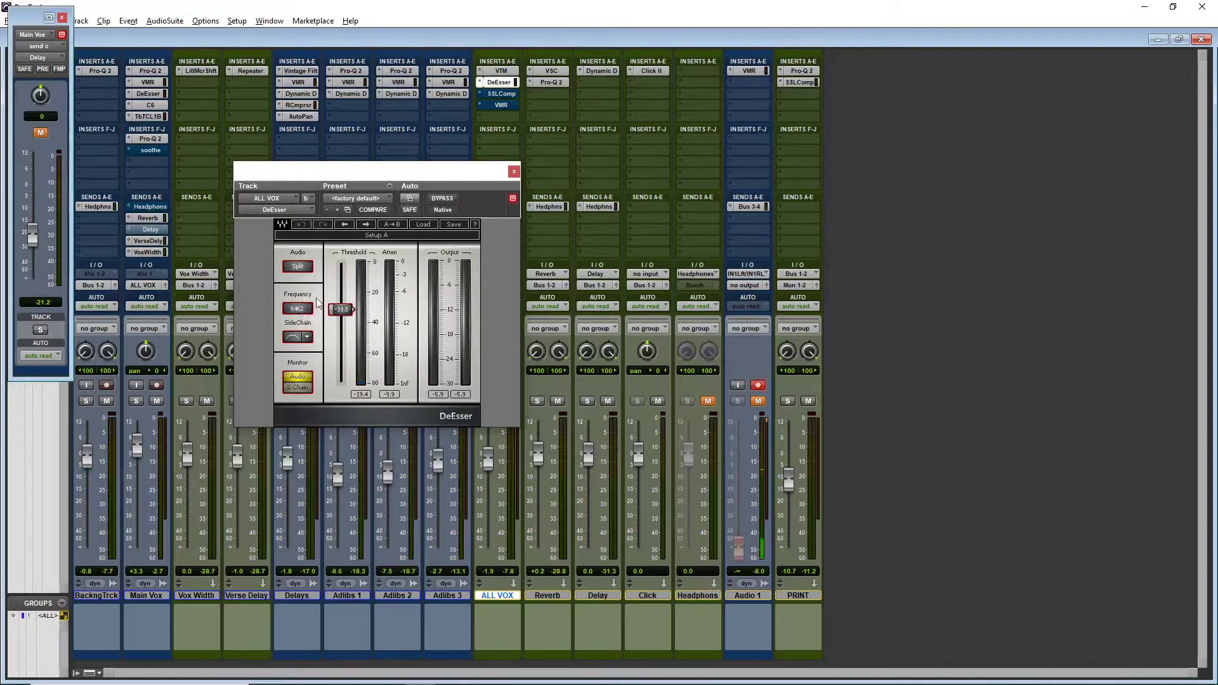
click(159, 93)
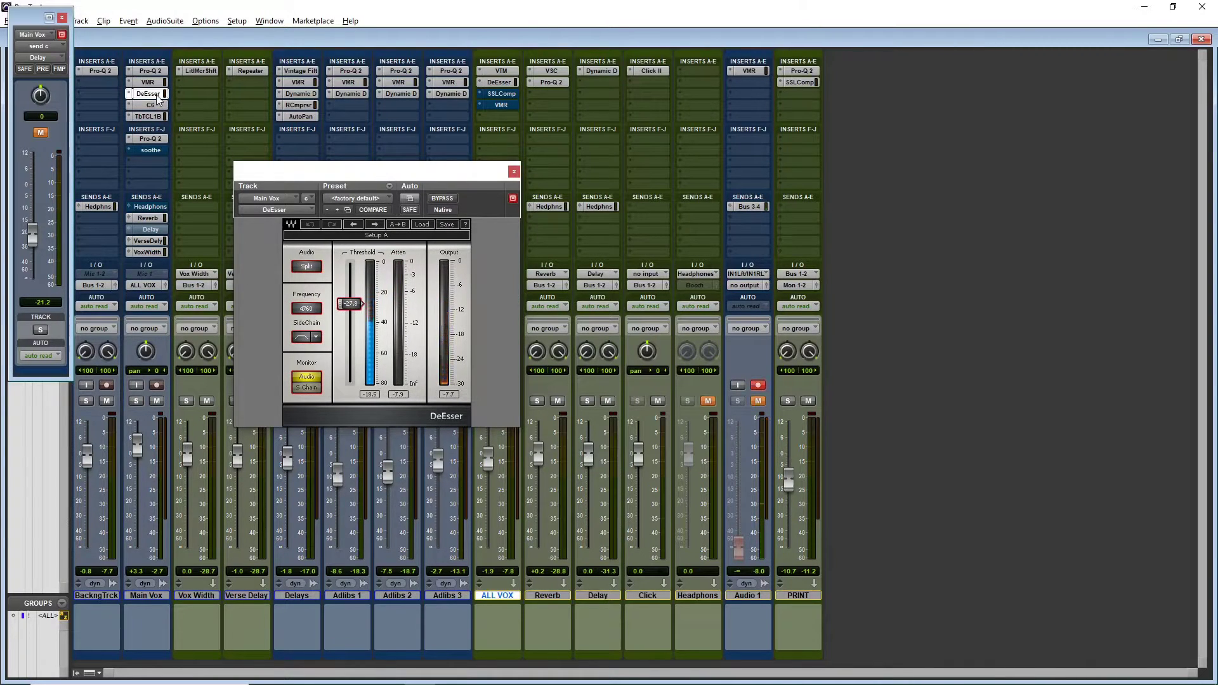
click(500, 82)
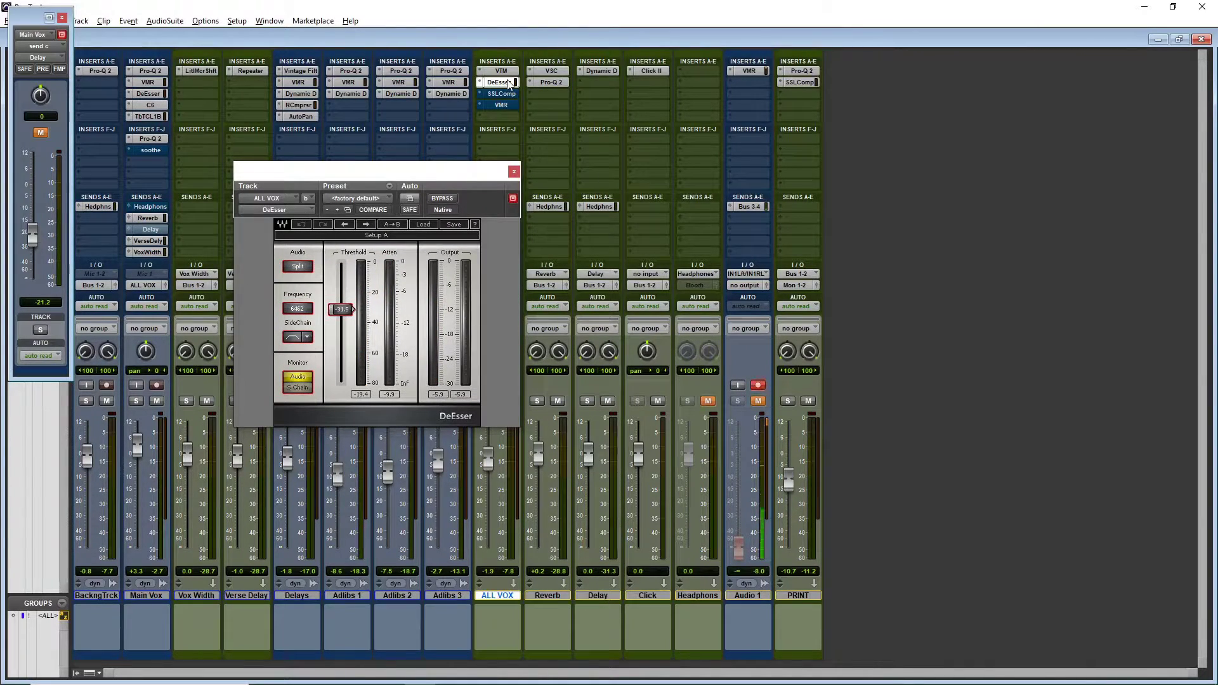
Open the SSLComp on ALL VOX, position its window clear of the vocal channels, and take it out of bypass during playback.
click(501, 95)
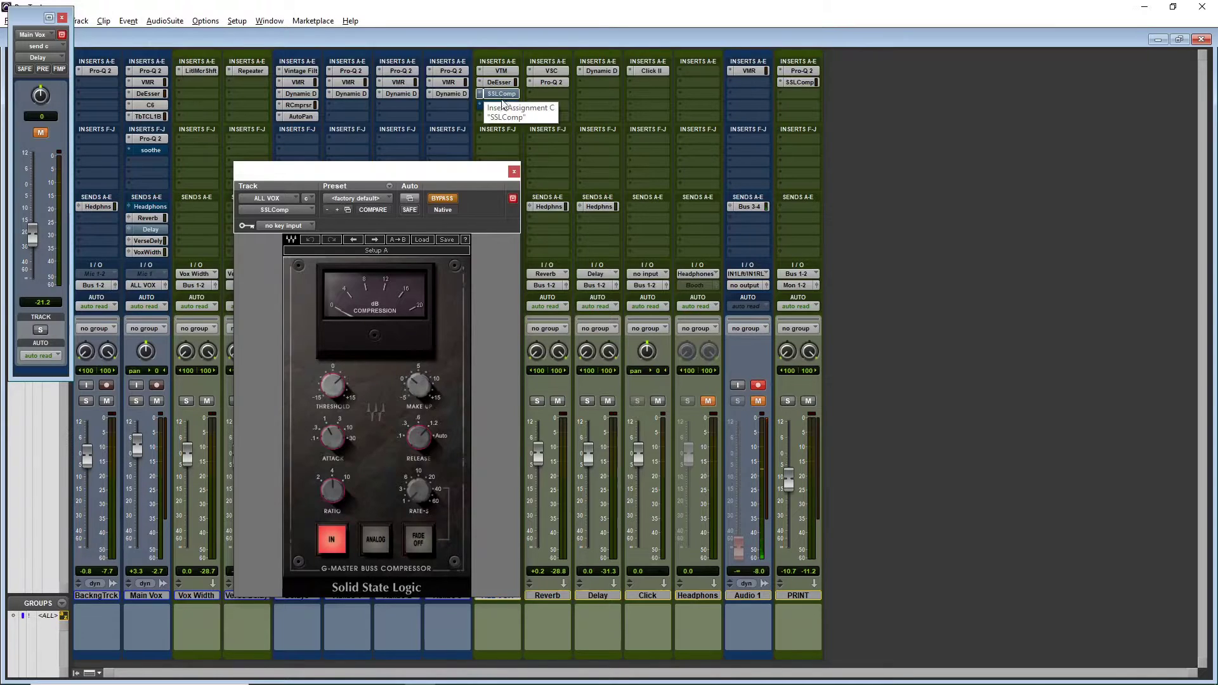
drag(401, 170, 891, 100)
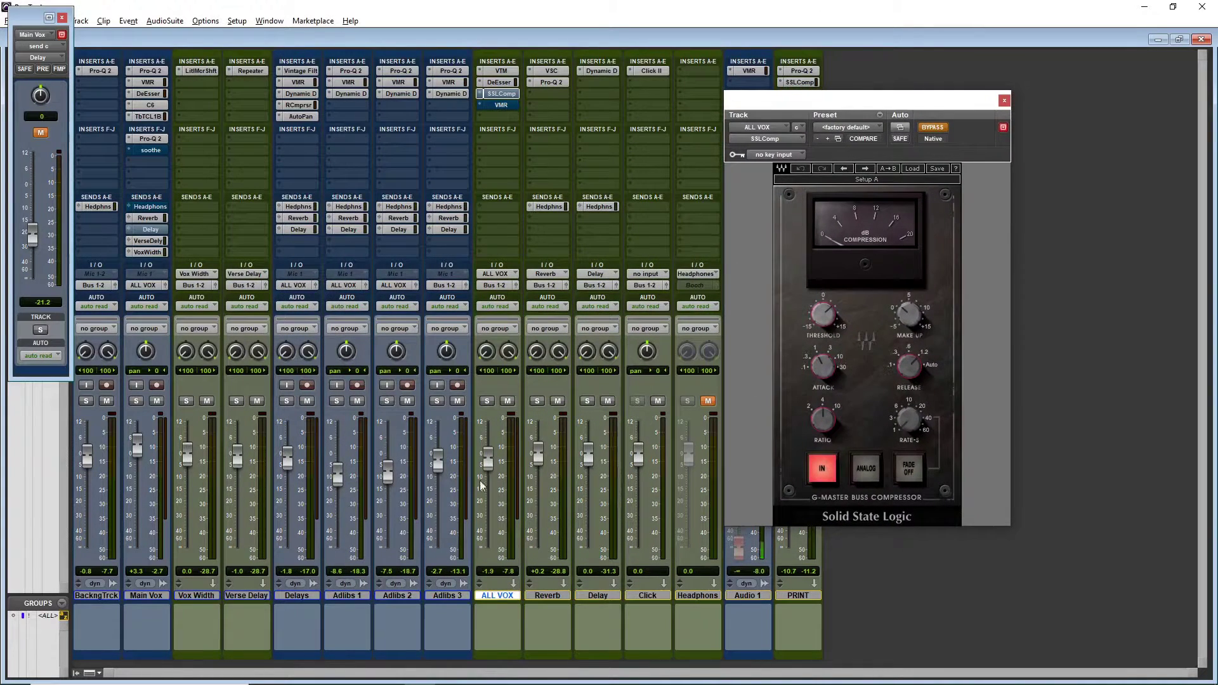
drag(741, 100, 615, 100)
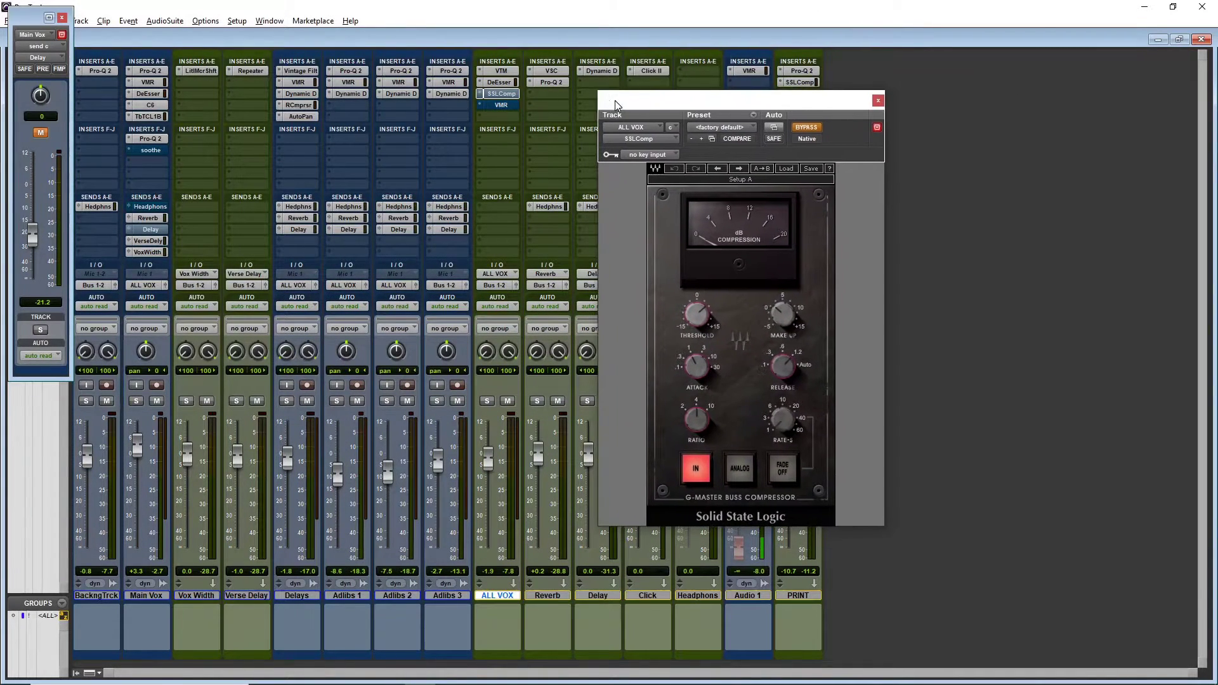
drag(773, 100, 574, 92)
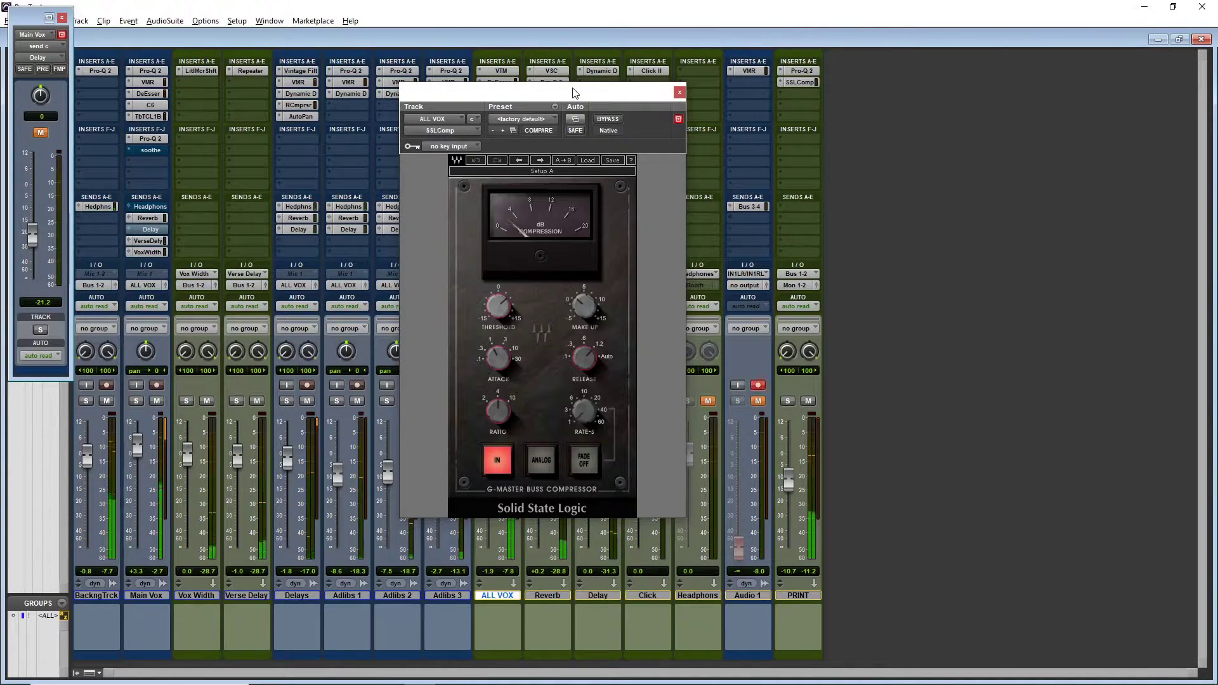
Open the Virtual Mix Rack on ALL VOX, move its window below the inserts, and examine the Custom Series Equalizer's low band.
click(500, 106)
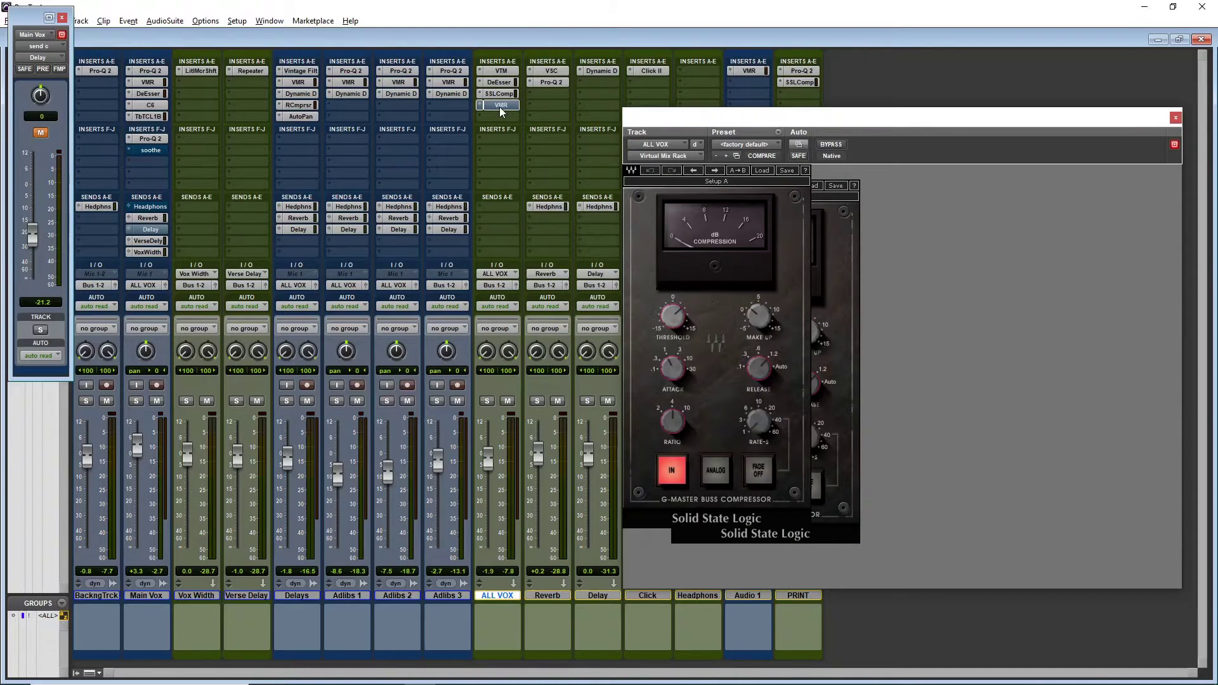
drag(754, 114, 442, 142)
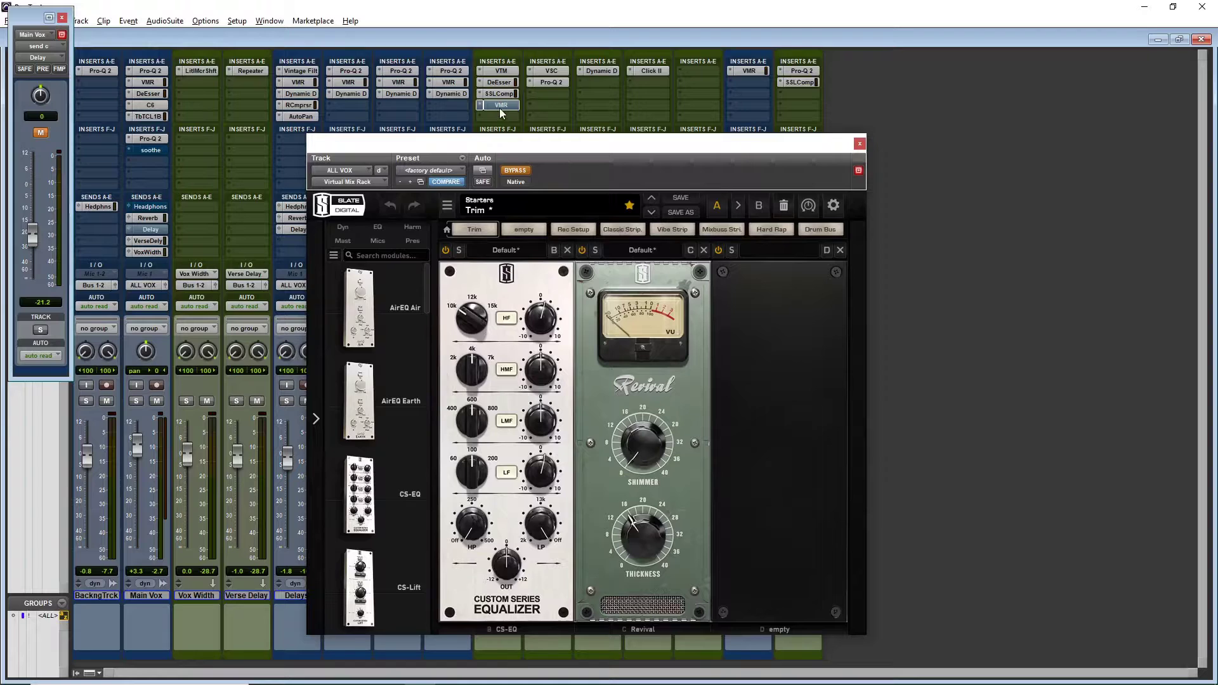
mouse_move(538, 488)
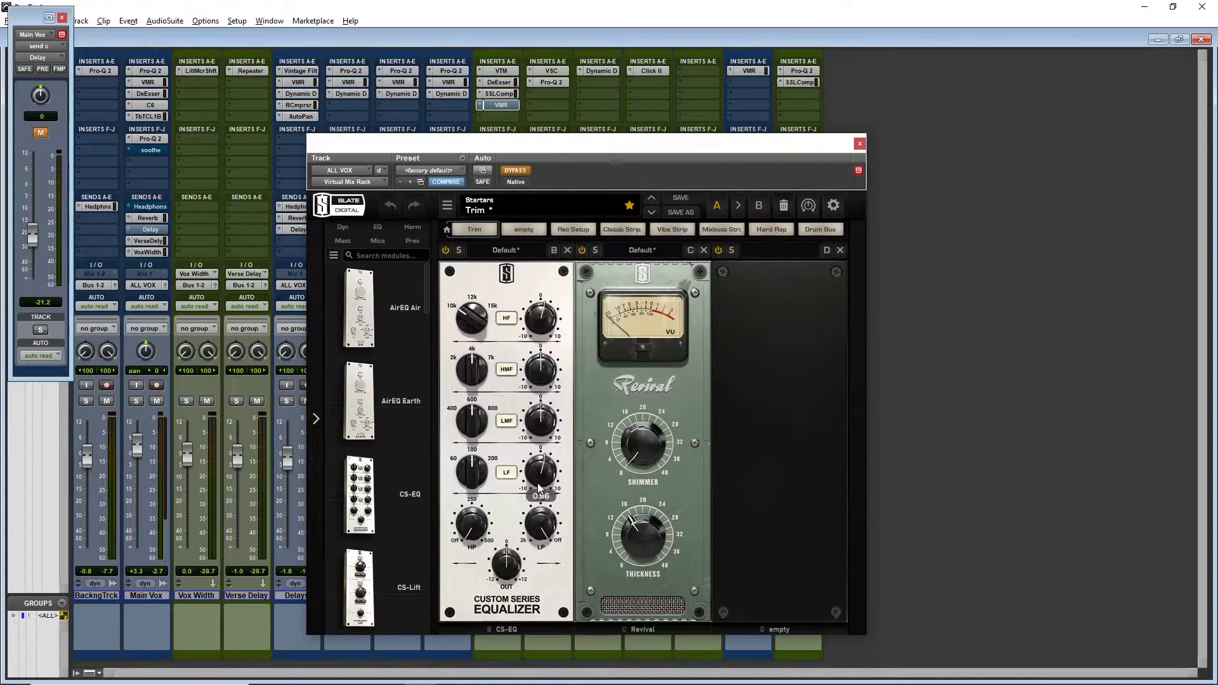
Review the second Pro-Q 2 and the C6 on Main Vox to compare their EQ curves.
click(157, 141)
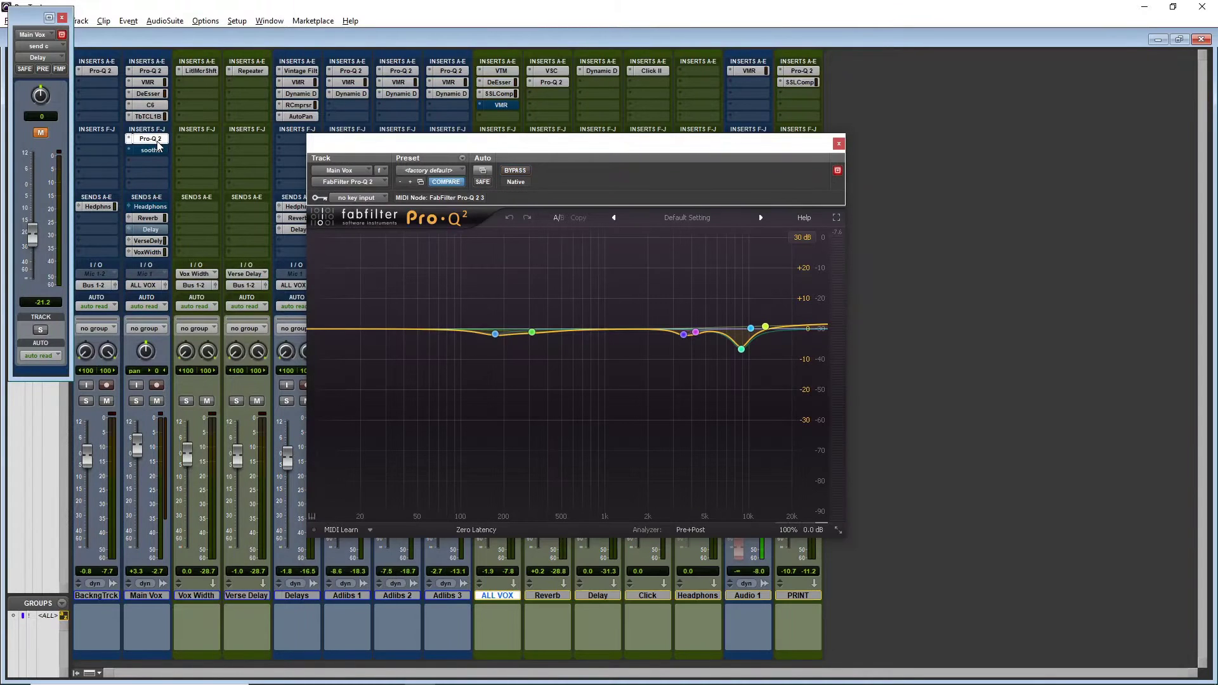
click(151, 104)
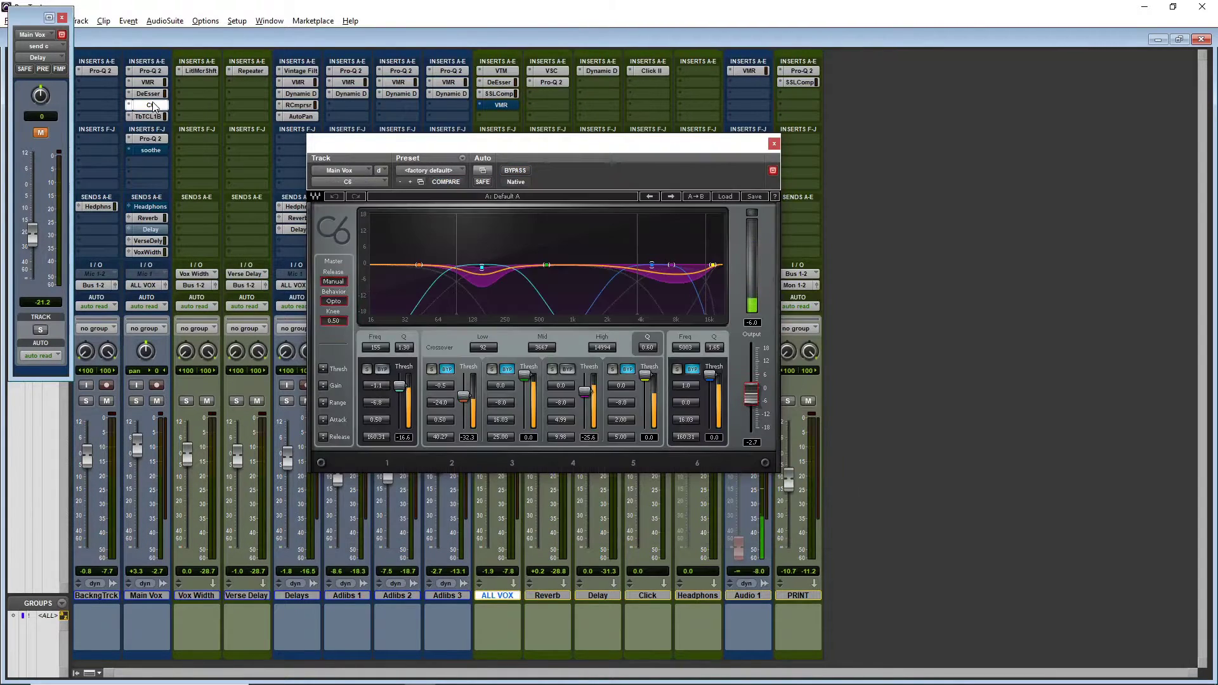
click(154, 138)
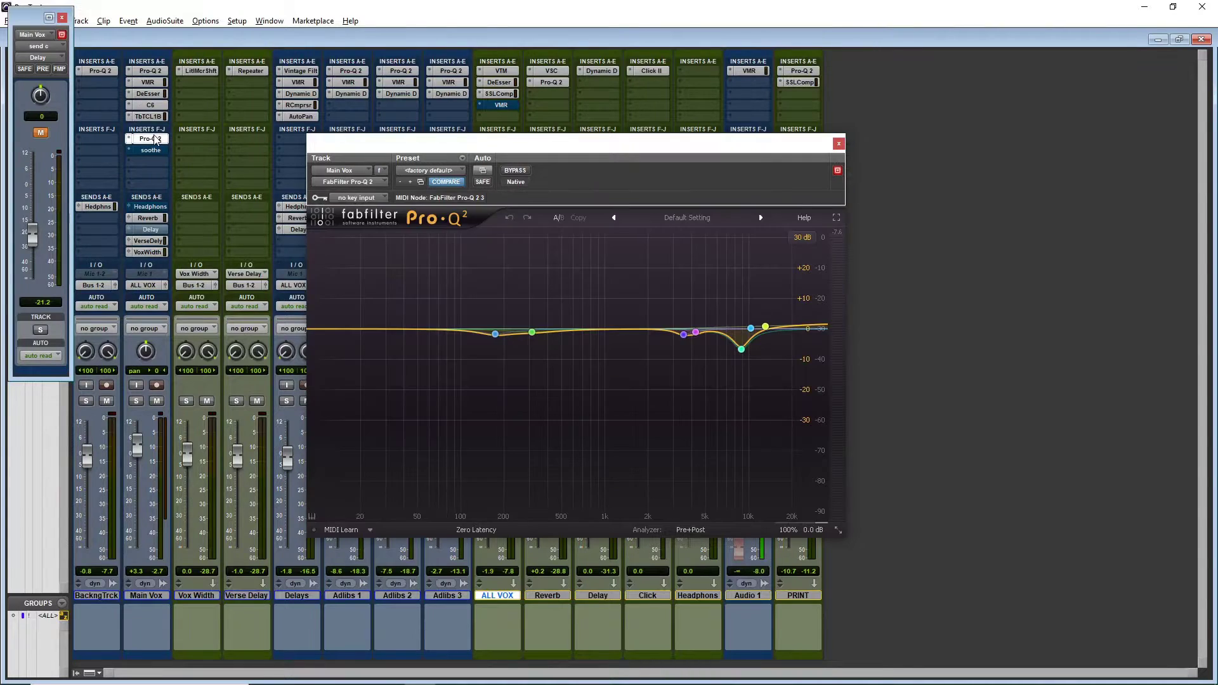
Reopen the Virtual Mix Rack on ALL VOX, inspect its equalizer and Revival modules, and take it out of bypass.
click(502, 106)
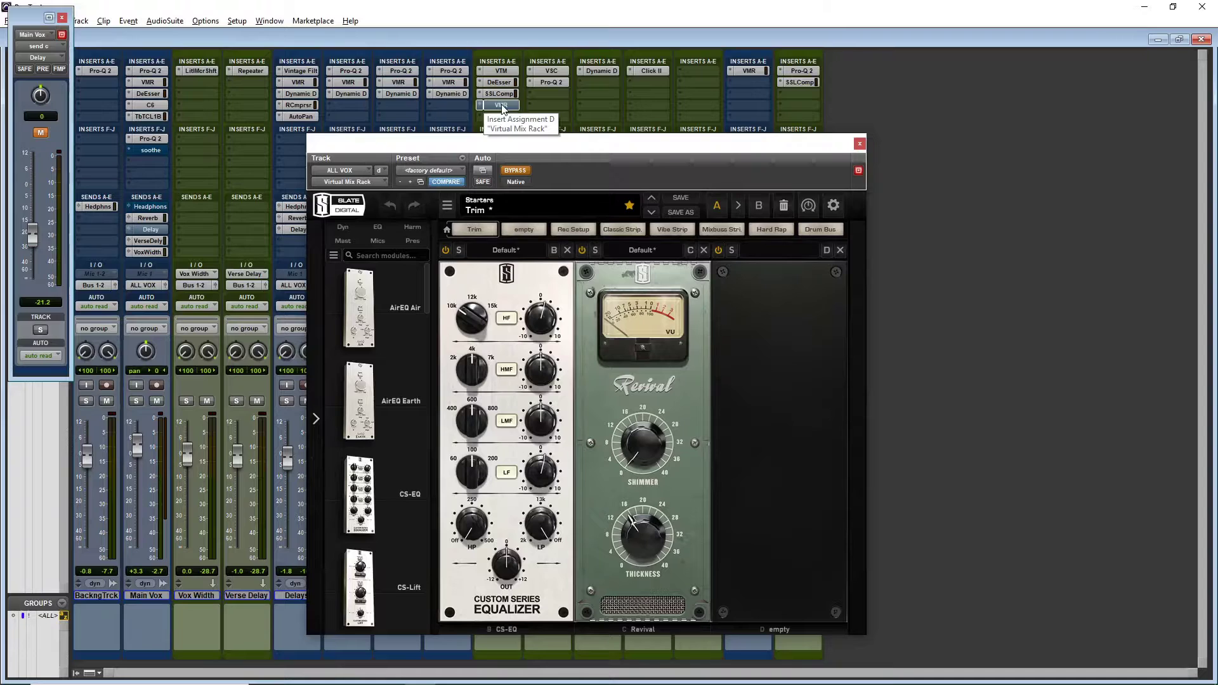
mouse_move(532, 476)
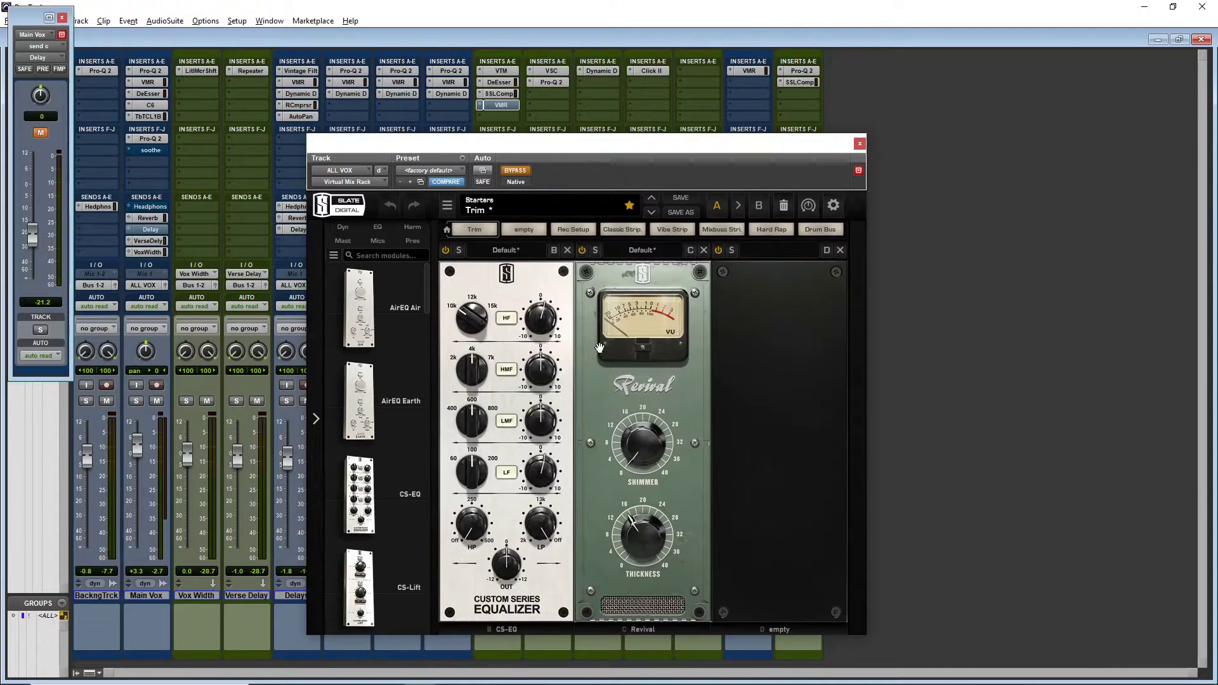
mouse_move(629, 552)
click(522, 170)
Switch to the Edit window, move the Virtual Mix Rack clear of the tracks, and play the mix from bar 17.
key(ctrl+equal)
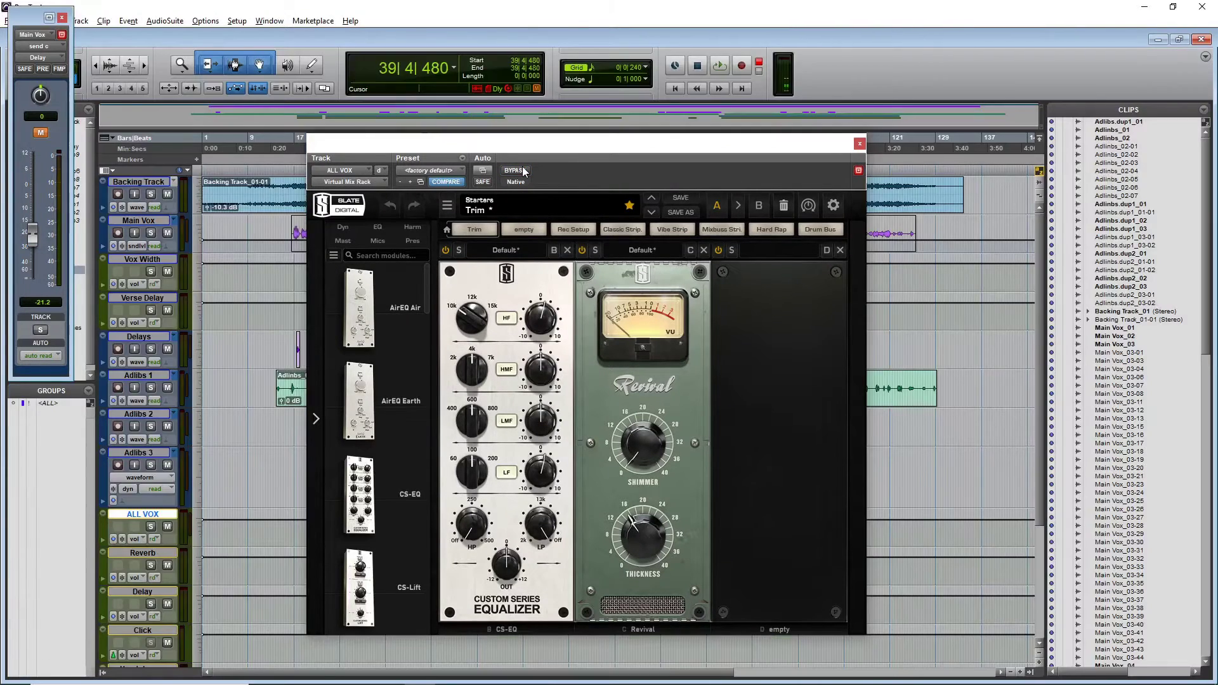
drag(536, 159, 892, 280)
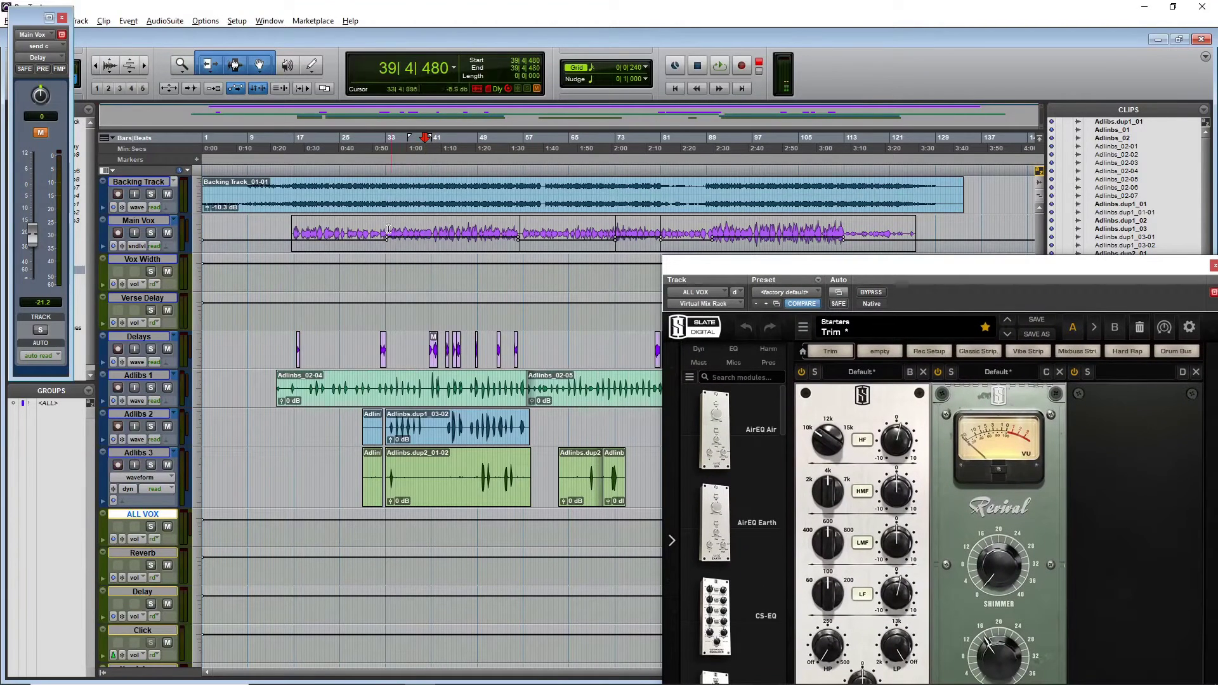
click(295, 173)
key(space)
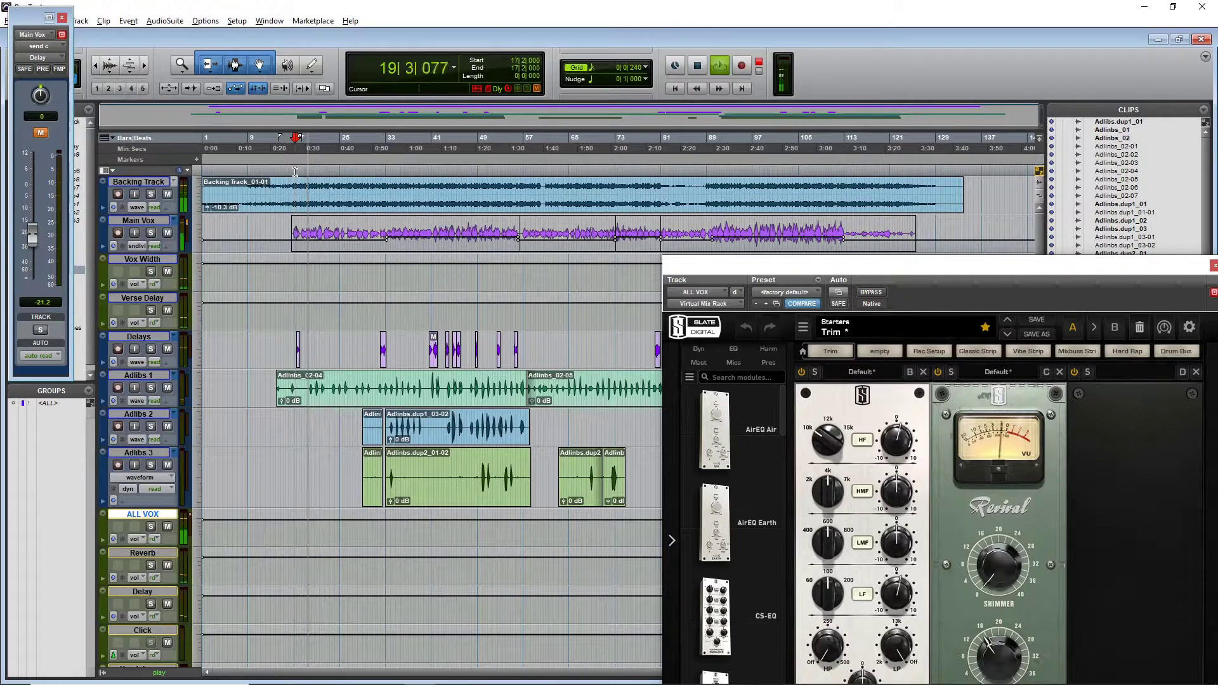
Switch to the Mix window, bypass and re-enable all ALL VOX inserts to compare the sound, and move the Virtual Mix Rack over the mixer.
key(ctrl+equal)
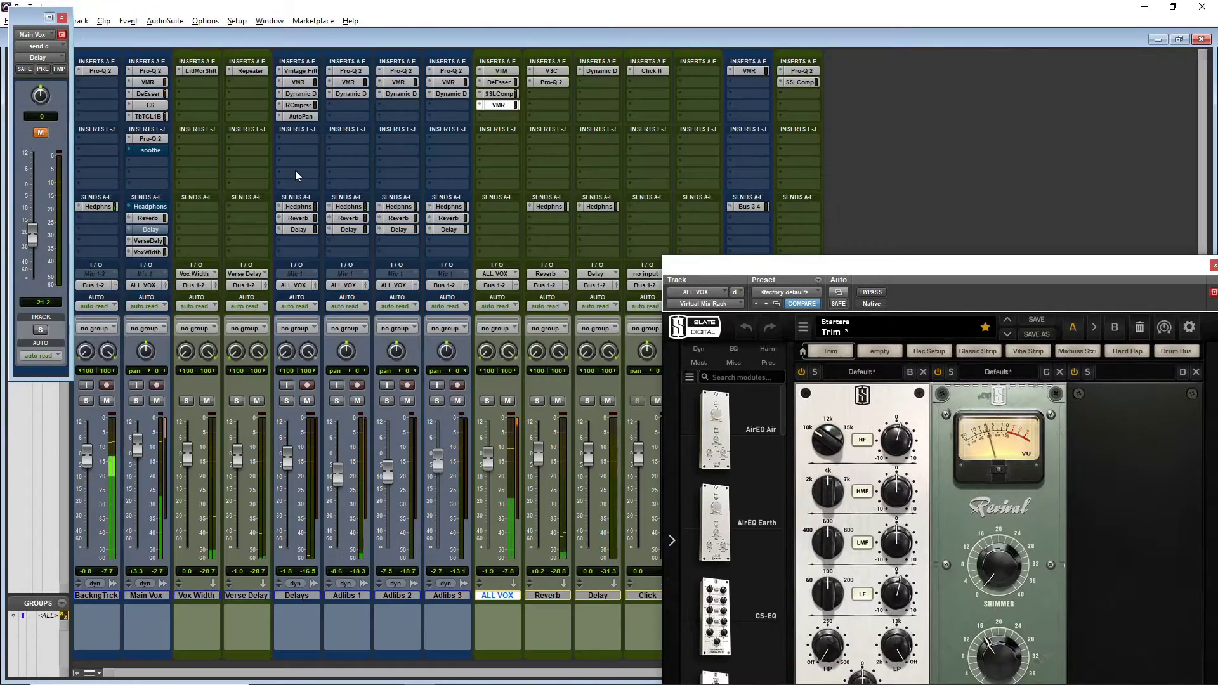
ctrl+shift+click(501, 70)
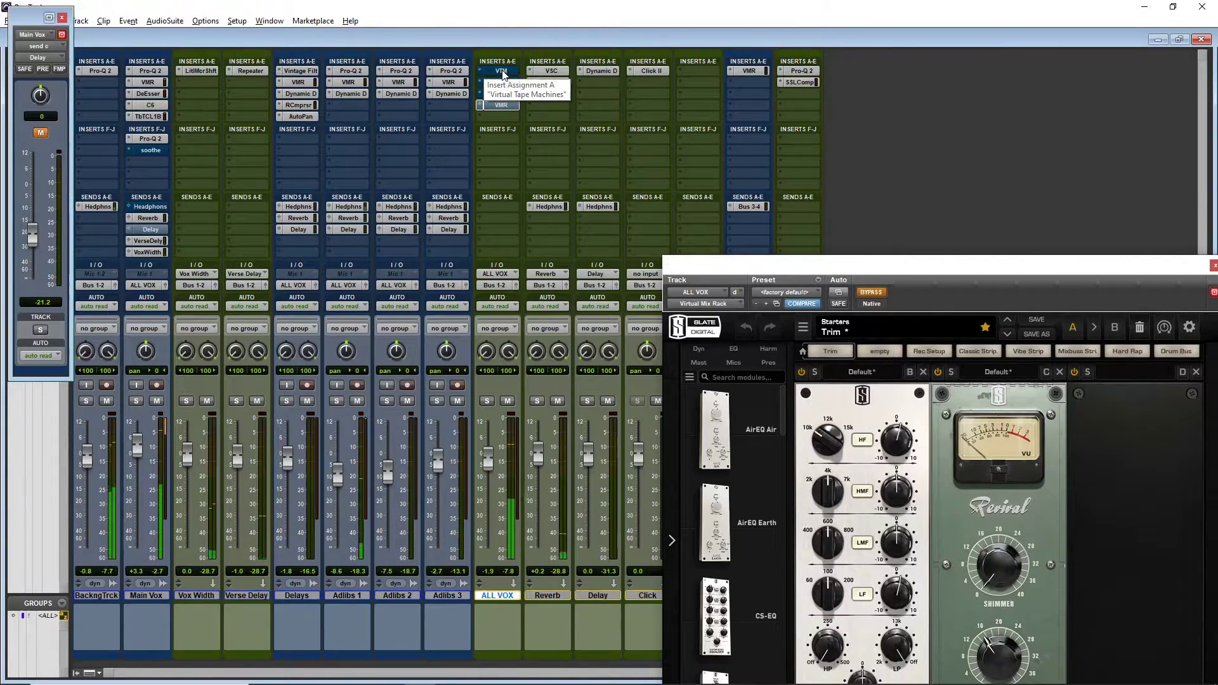
ctrl+shift+click(501, 71)
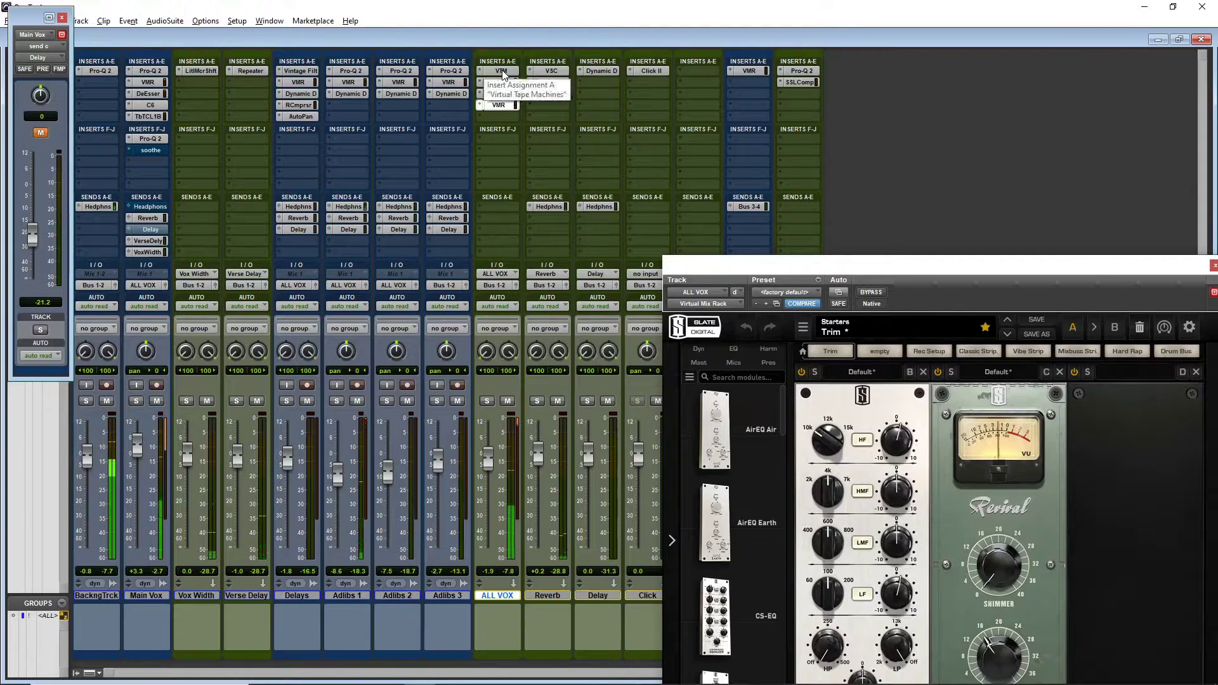
drag(810, 266, 686, 104)
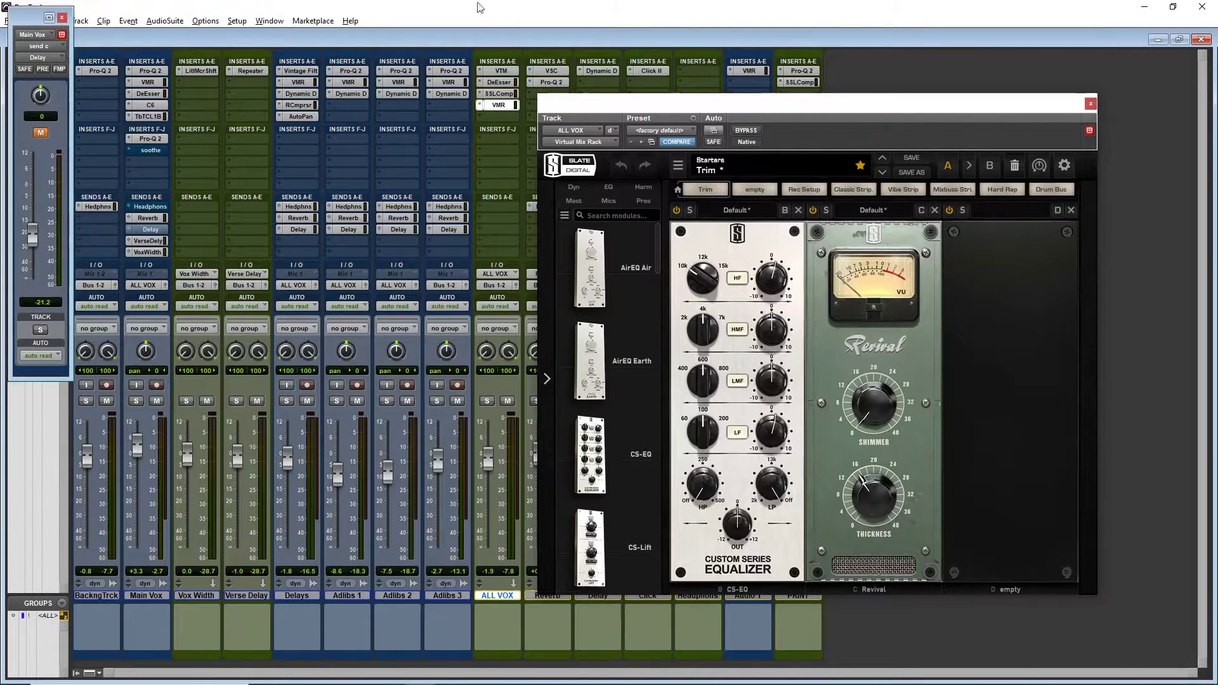
Switch to the Edit window, play the mix from bar 79 through the breakdown, and stop playback.
key(ctrl+equal)
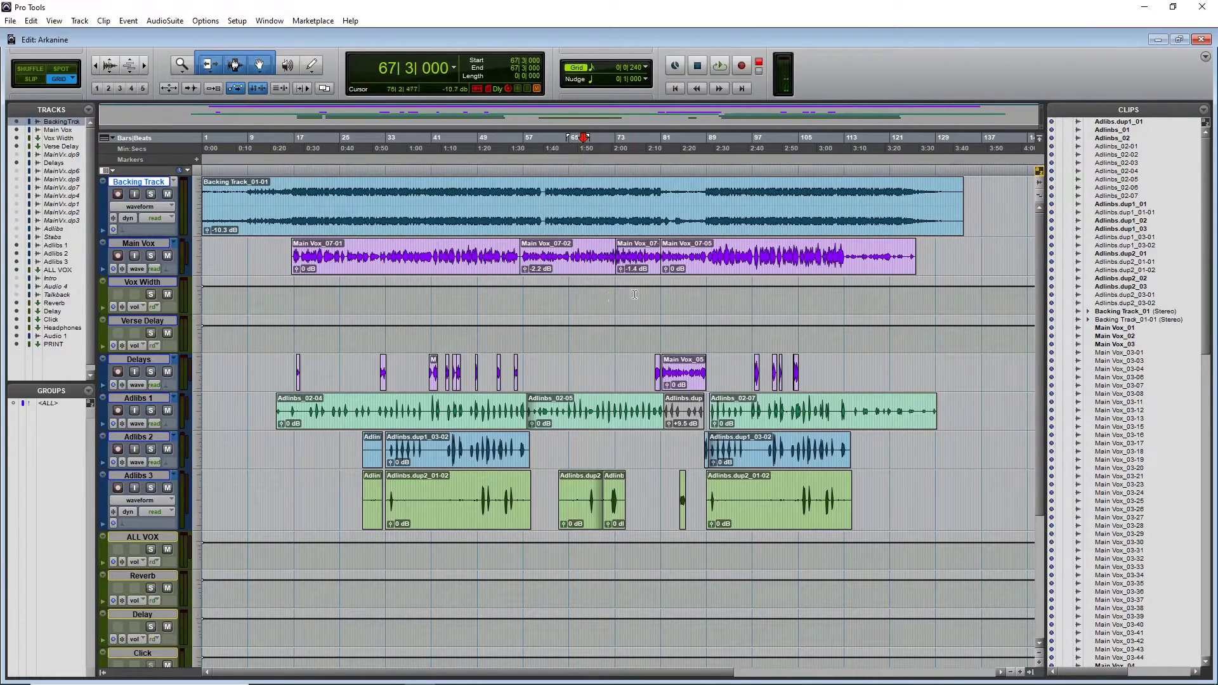
click(648, 288)
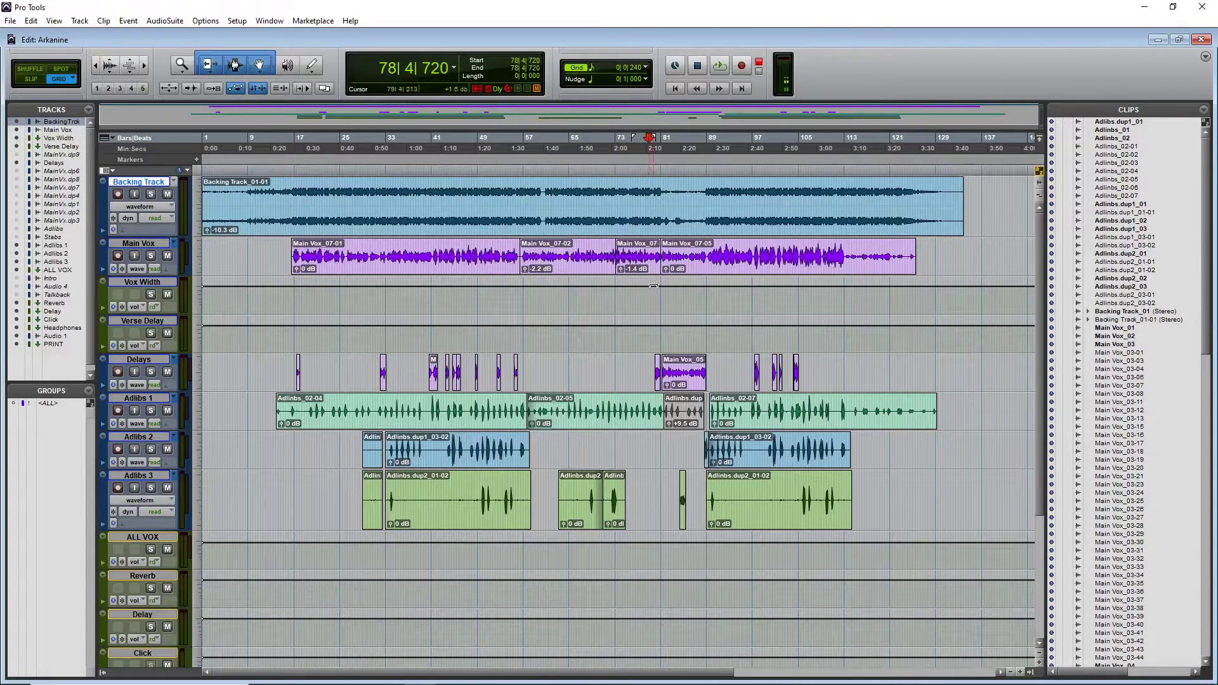
click(651, 290)
click(651, 290)
key(space)
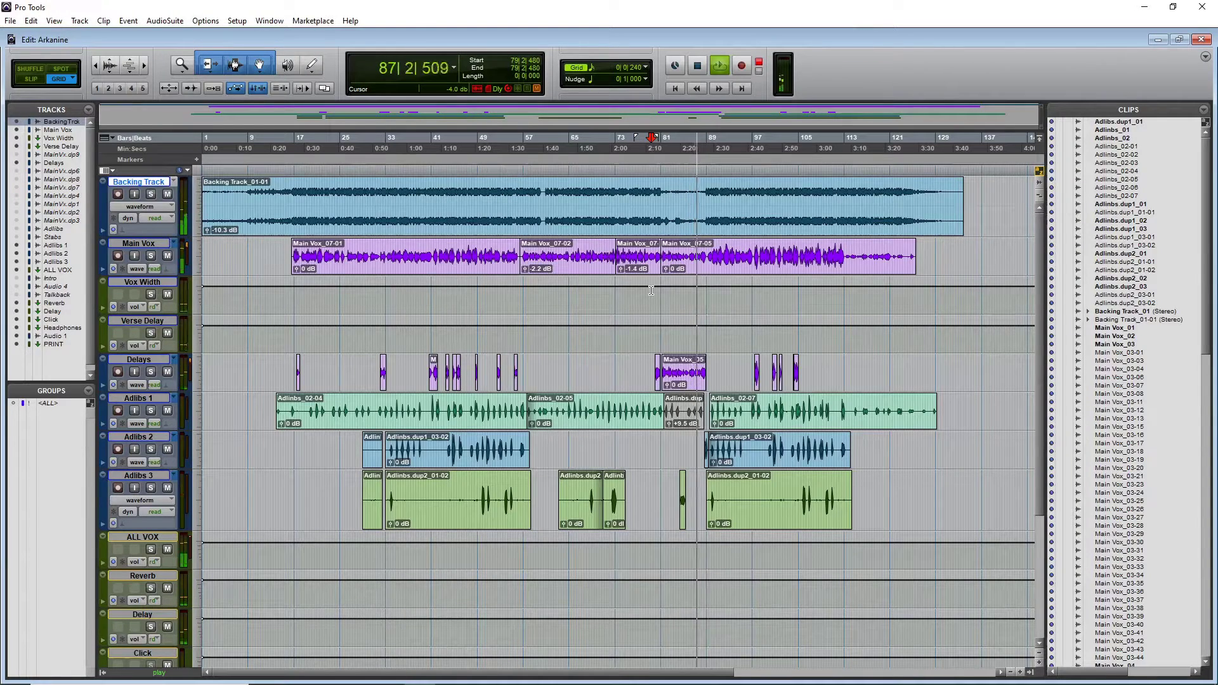
key(space)
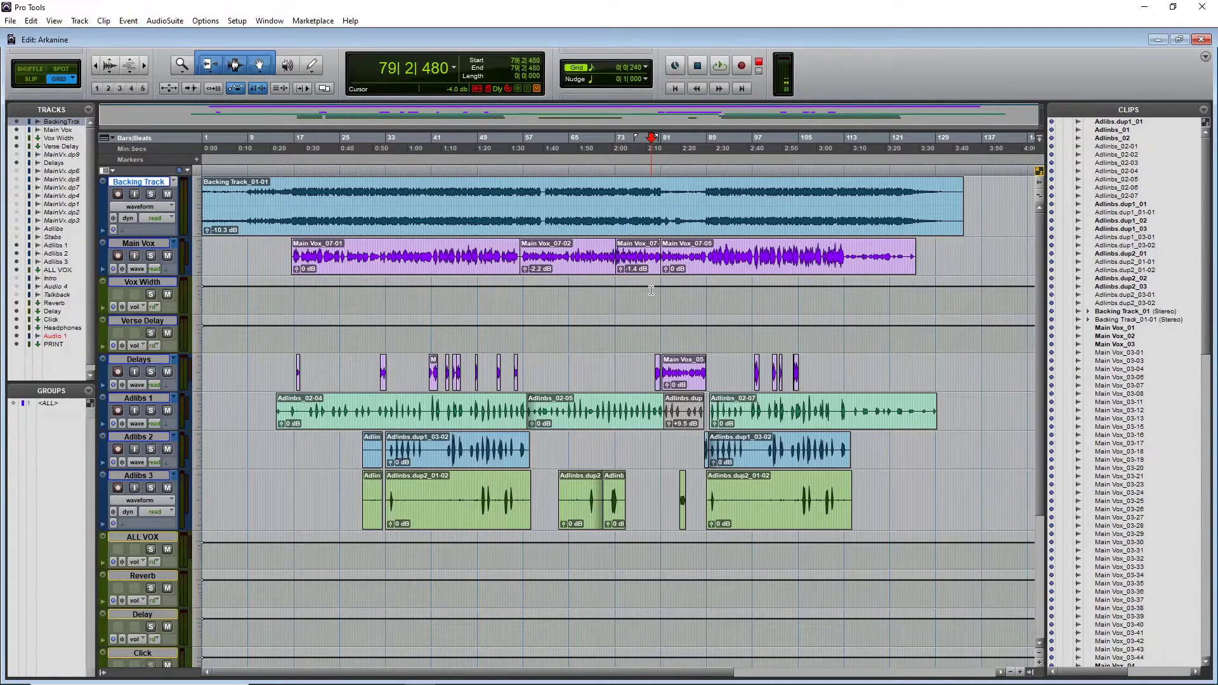
Show the AIR Vintage Filter cutoff automation on the Delays track, leaving the track's name as it is.
click(137, 385)
mouse_move(216, 533)
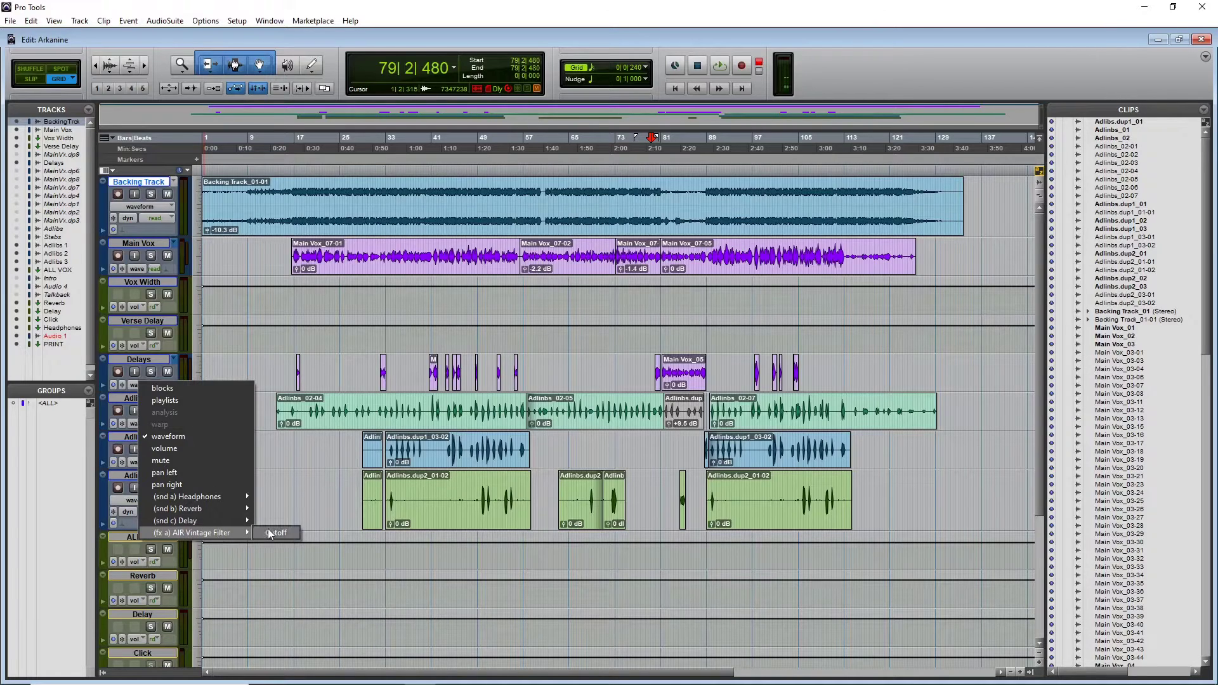
click(268, 530)
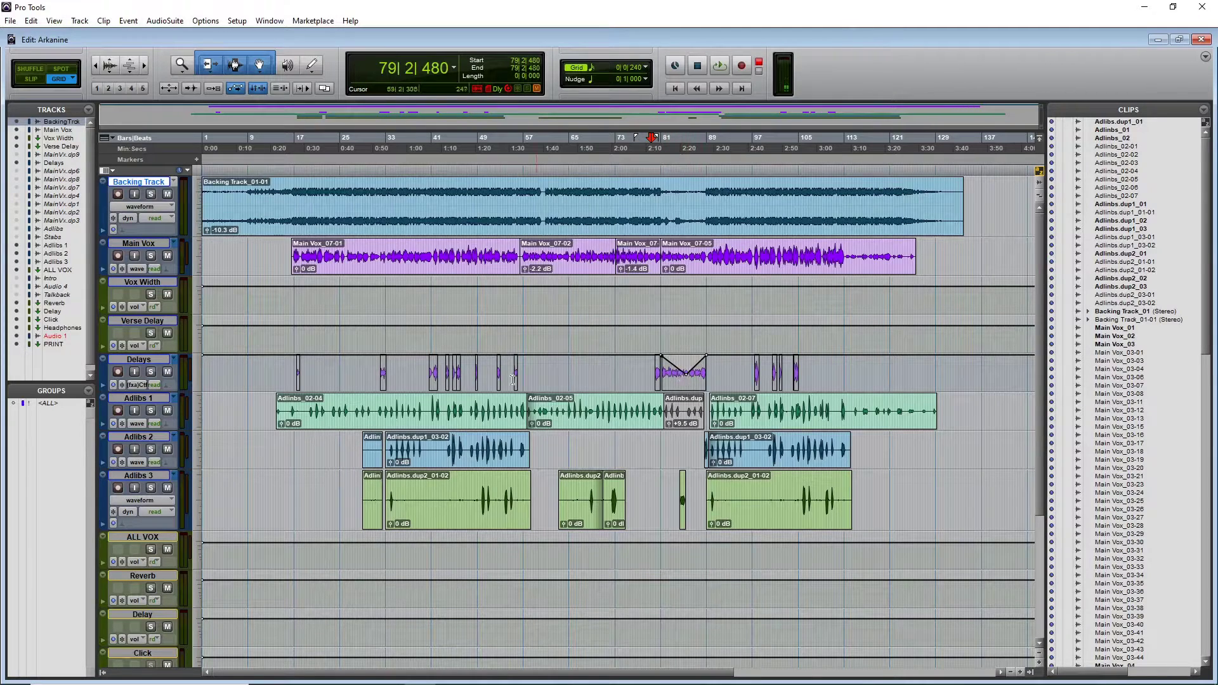
double_click(142, 363)
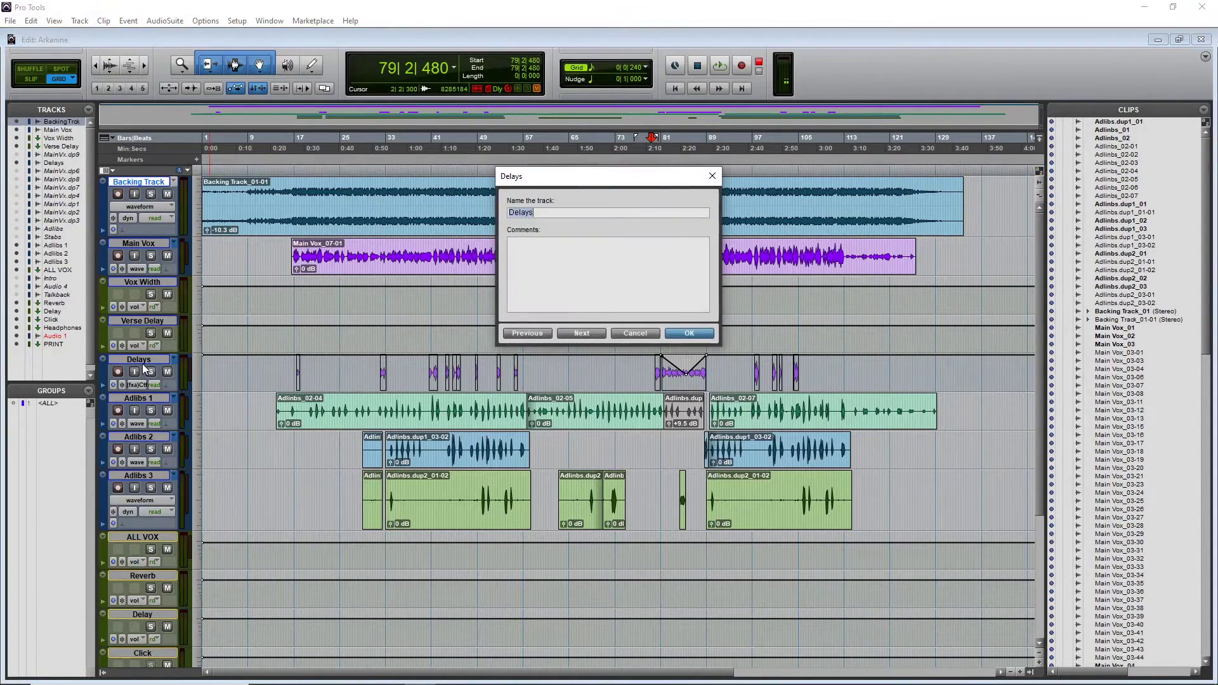
click(621, 332)
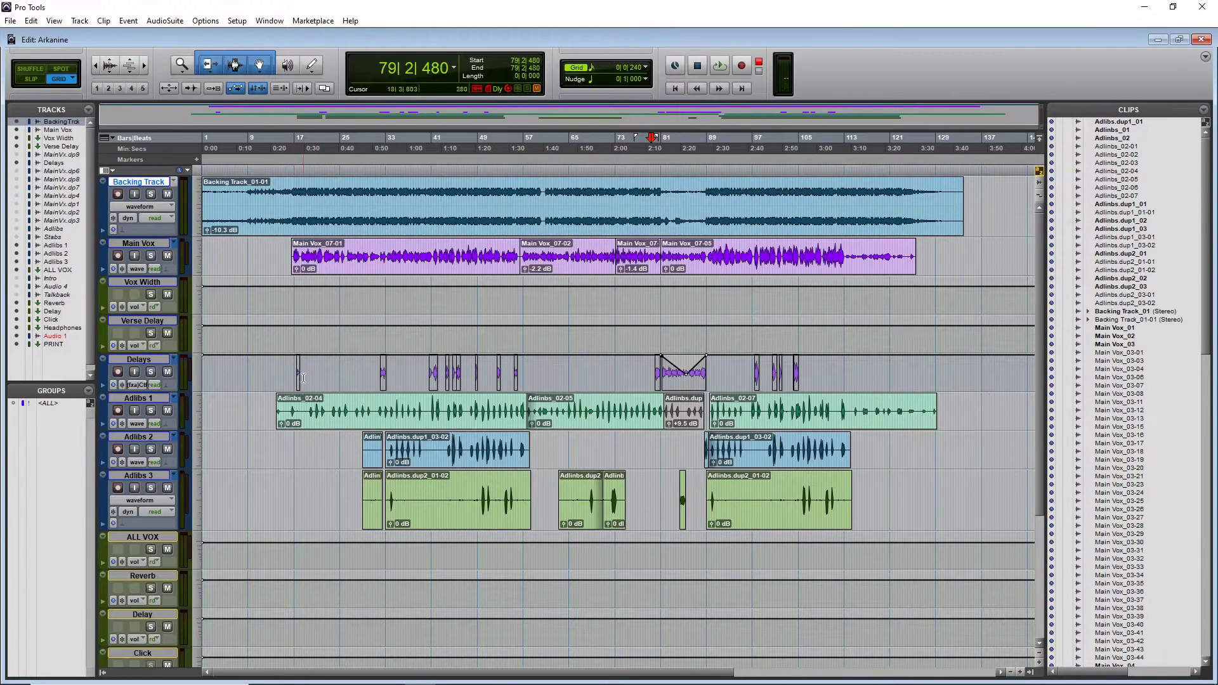
Select the Delays track, inspect its Dynamic Delay insert in the Mix window, and close the plugin.
click(142, 361)
key(ctrl+equal)
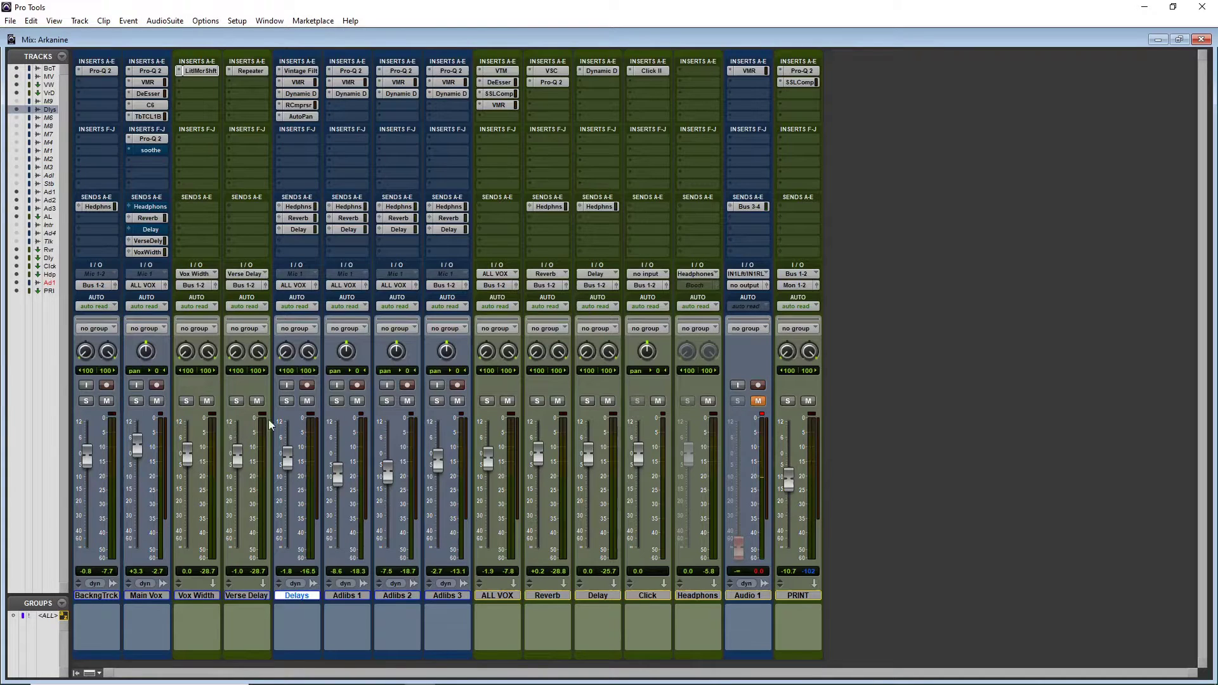
click(301, 94)
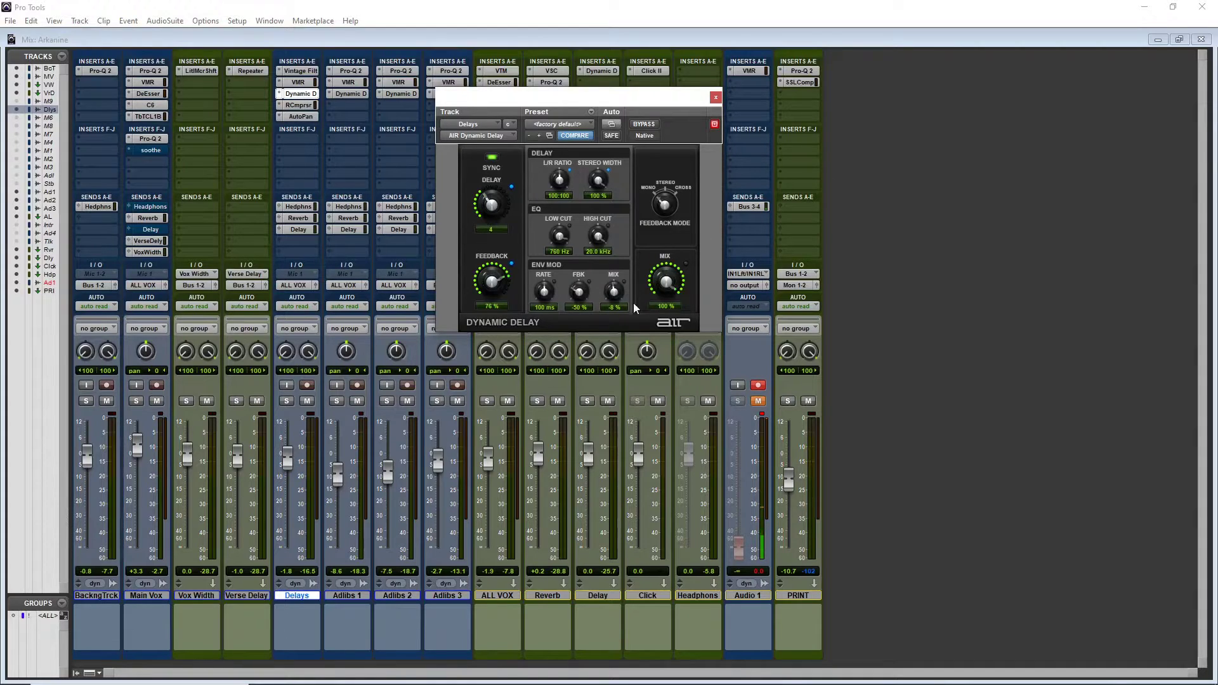
click(716, 98)
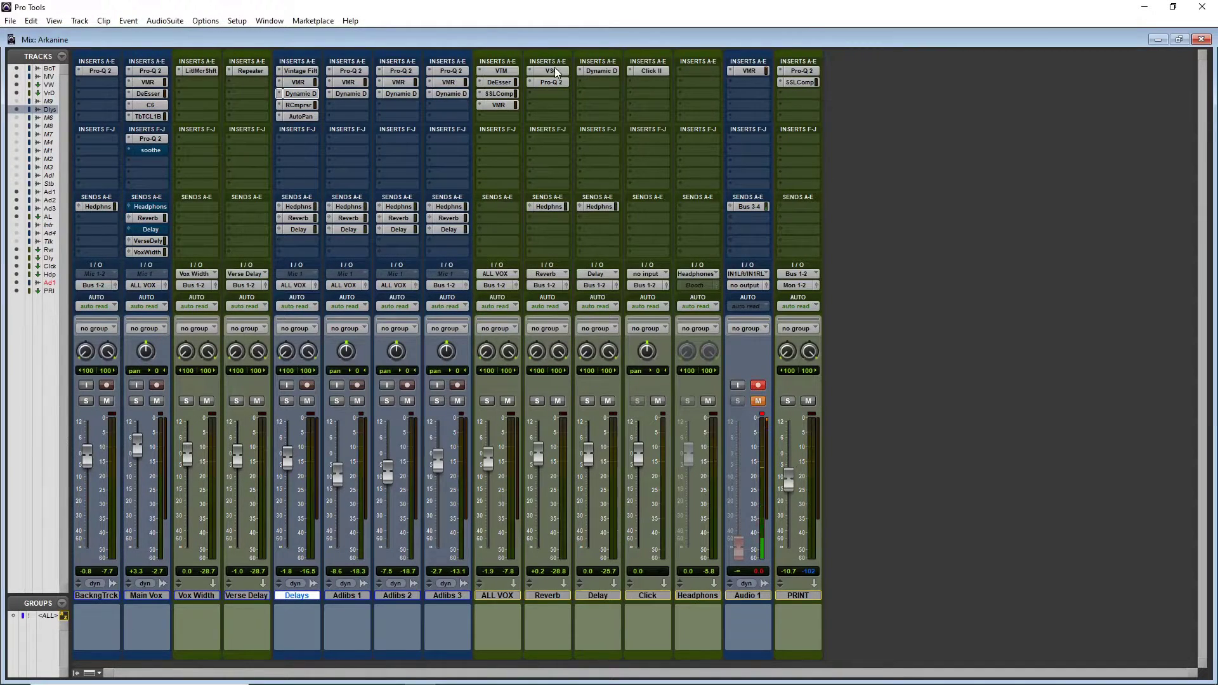
In the Edit window, select the Main Vox breakdown section from the end of bar 80 to bar 89.
key(ctrl+equal)
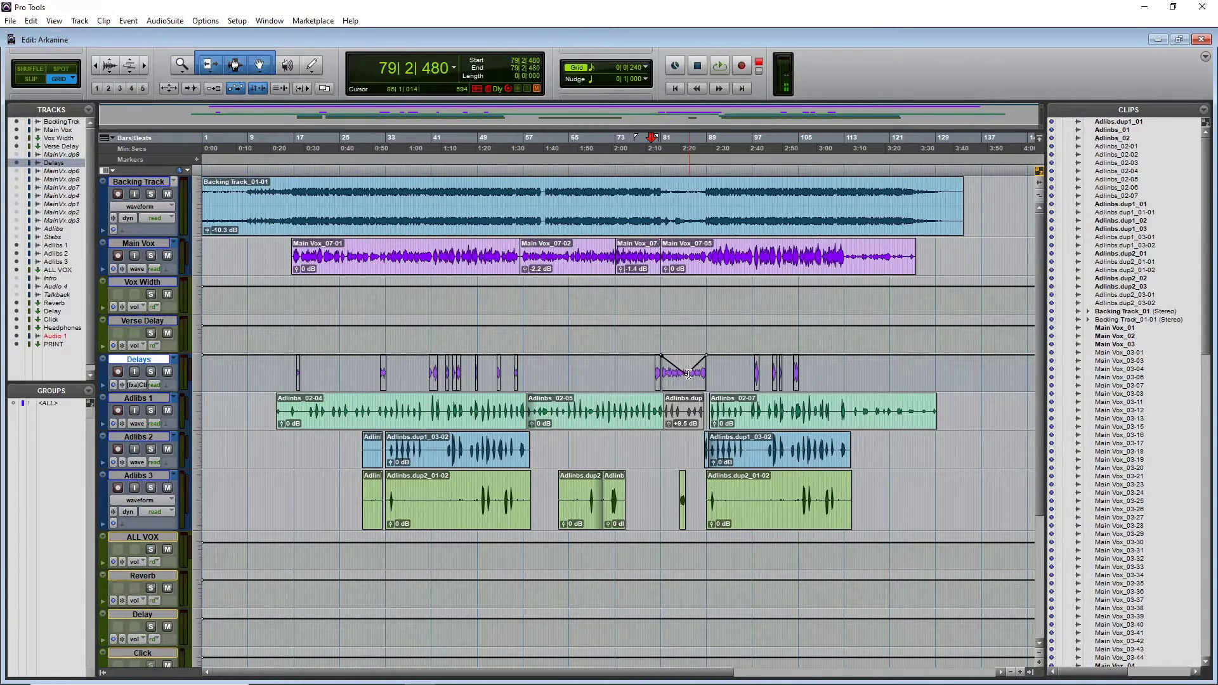
click(138, 243)
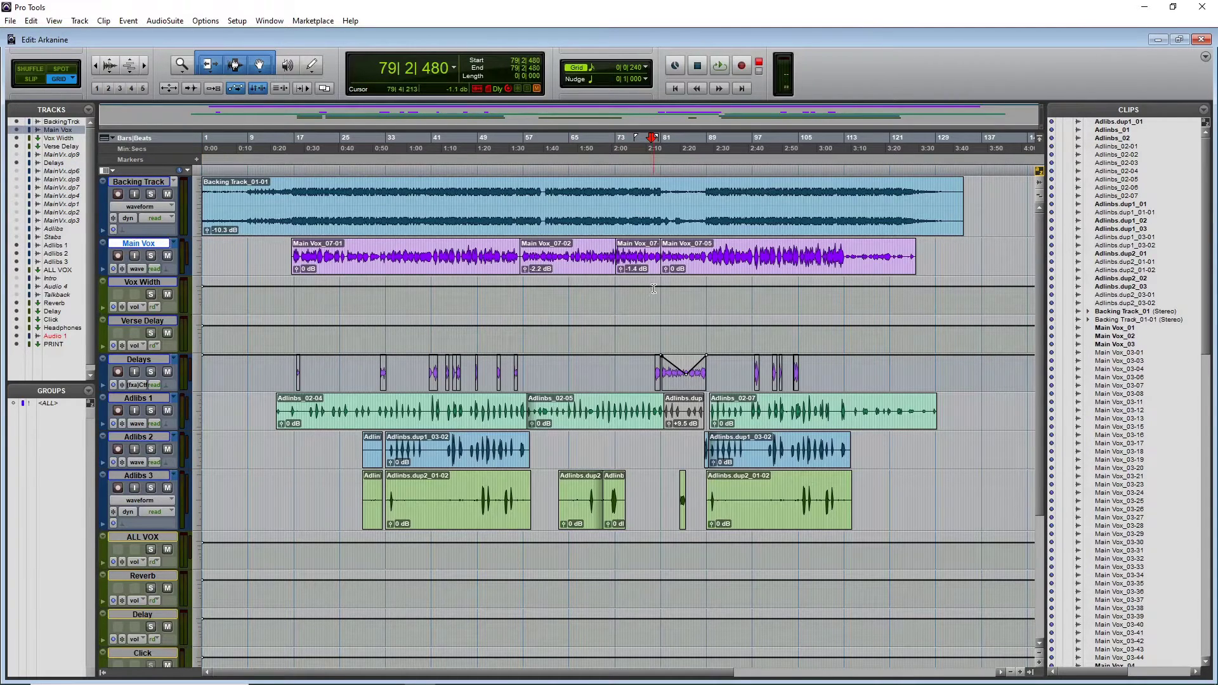
drag(706, 252, 660, 262)
Insert an AIR Vintage Filter below soothe on Main Vox in the Mix window and set its cutoff to 20.0 kHz.
key(ctrl+equal)
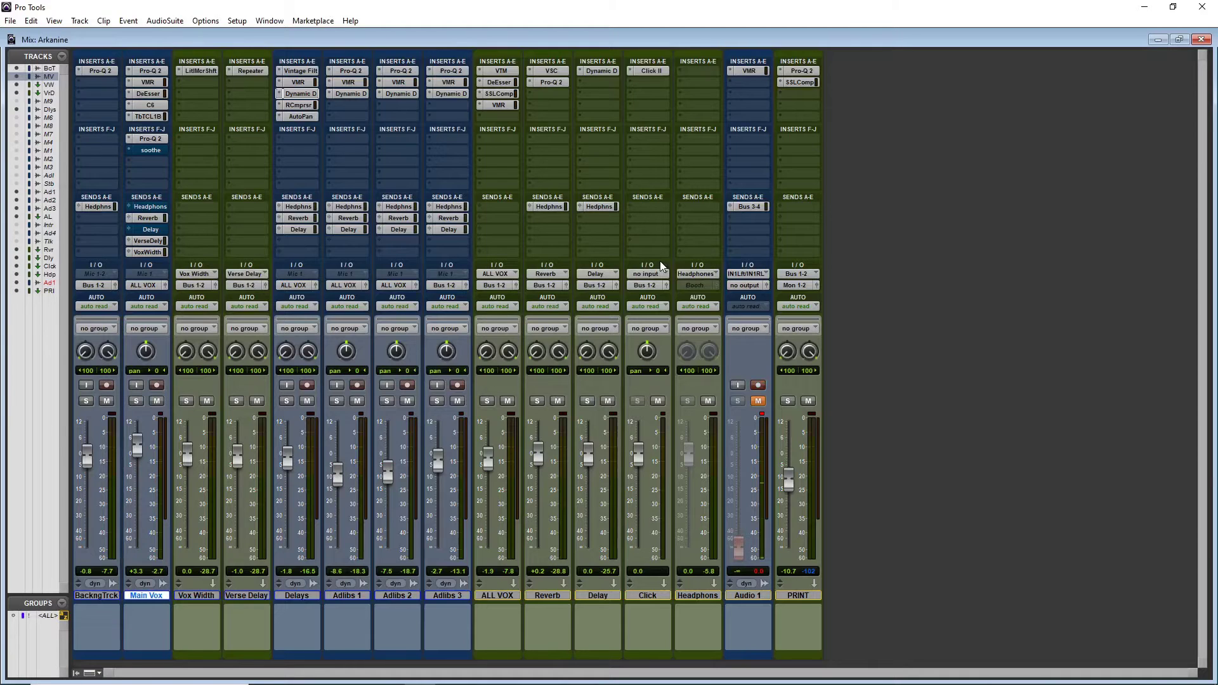
click(144, 162)
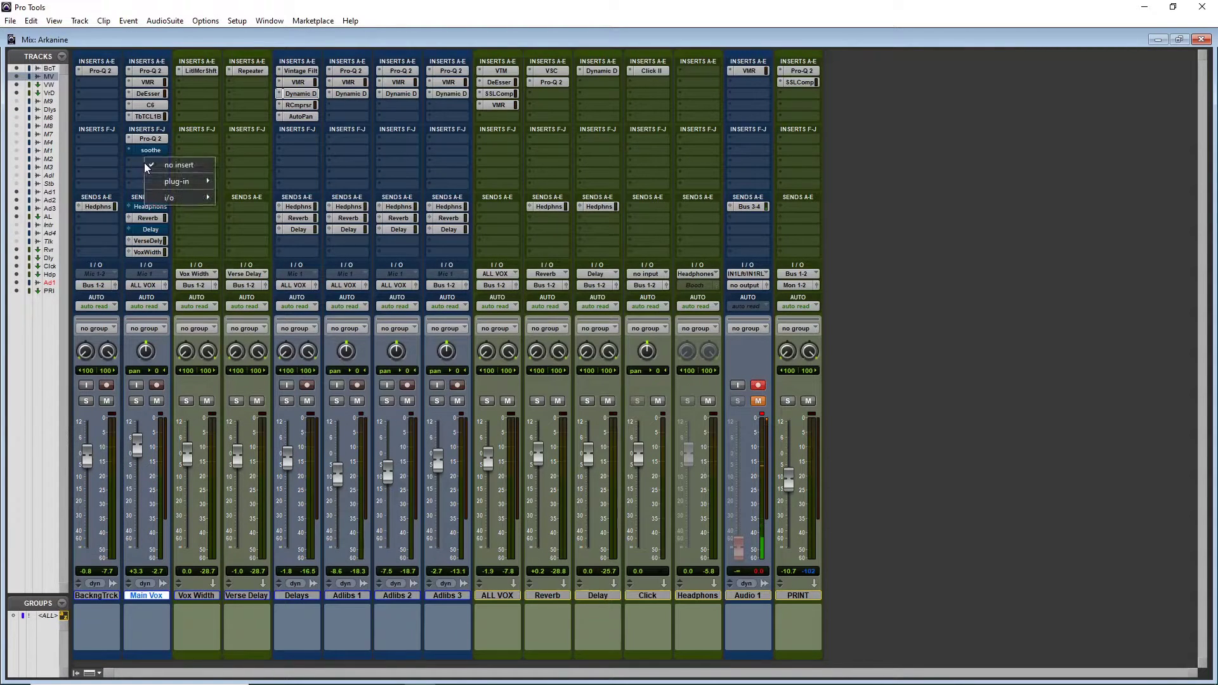
mouse_move(172, 181)
mouse_move(299, 270)
click(405, 364)
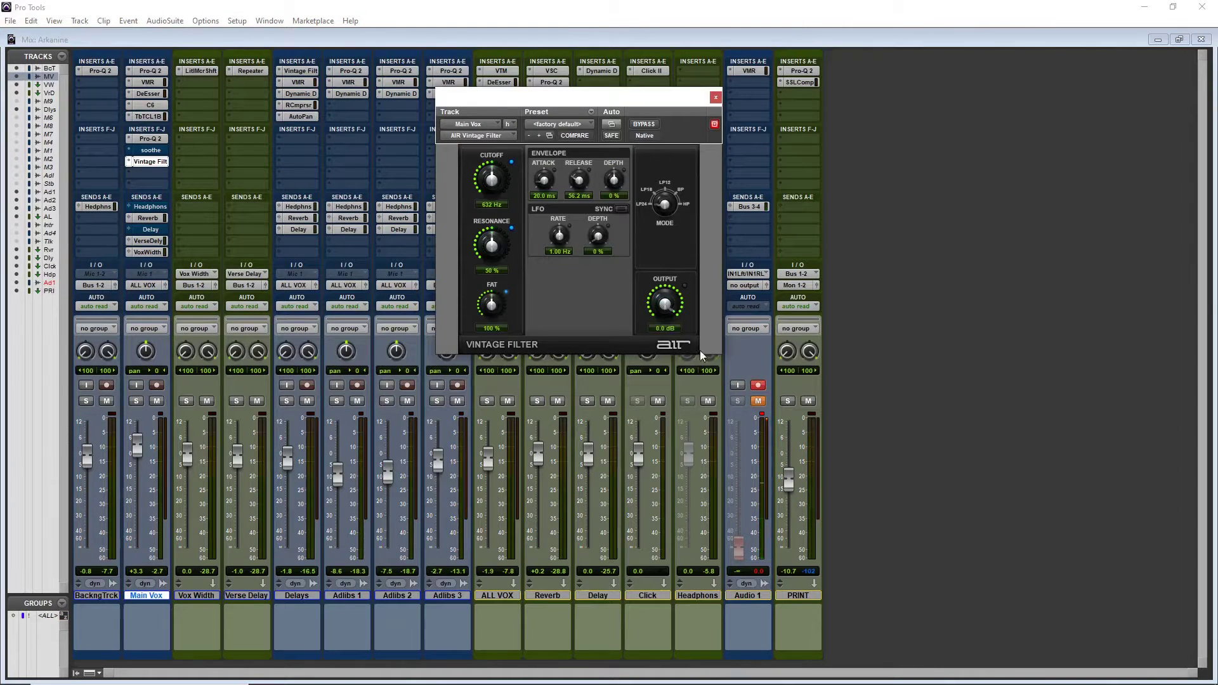
drag(513, 189, 504, 75)
Enable the Cutoff parameter of the Main Vox AIR Vintage Filter for plugin automation and close the plugin window.
click(612, 127)
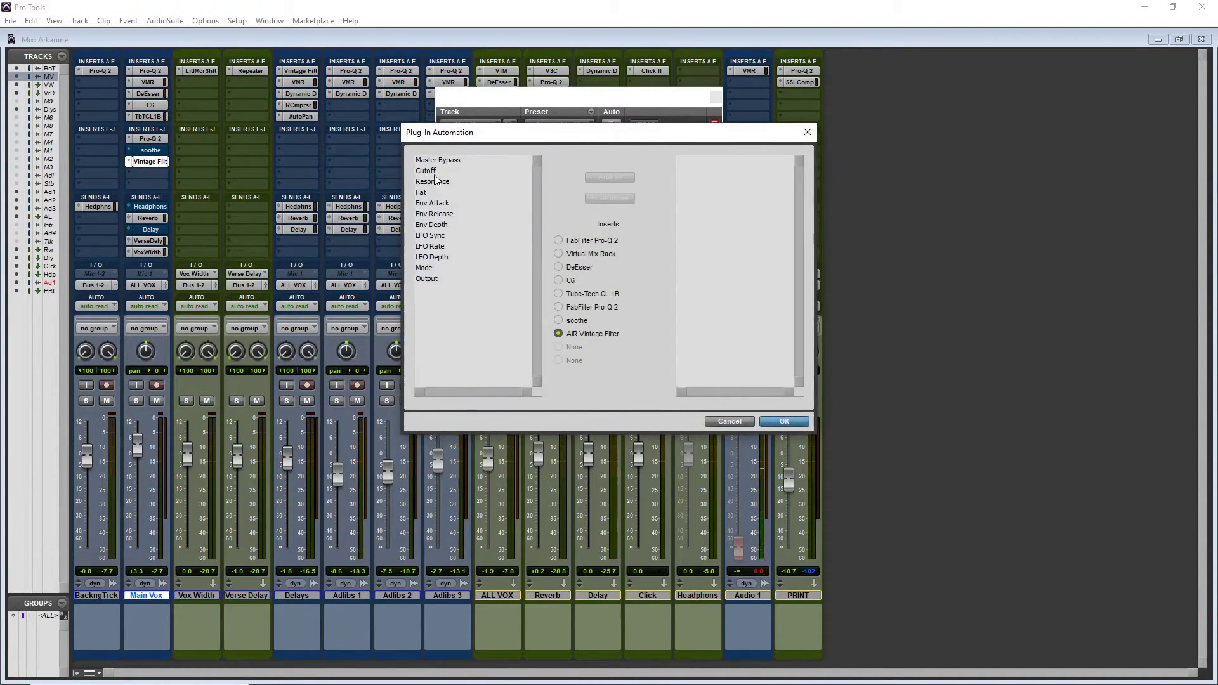
click(435, 172)
click(606, 177)
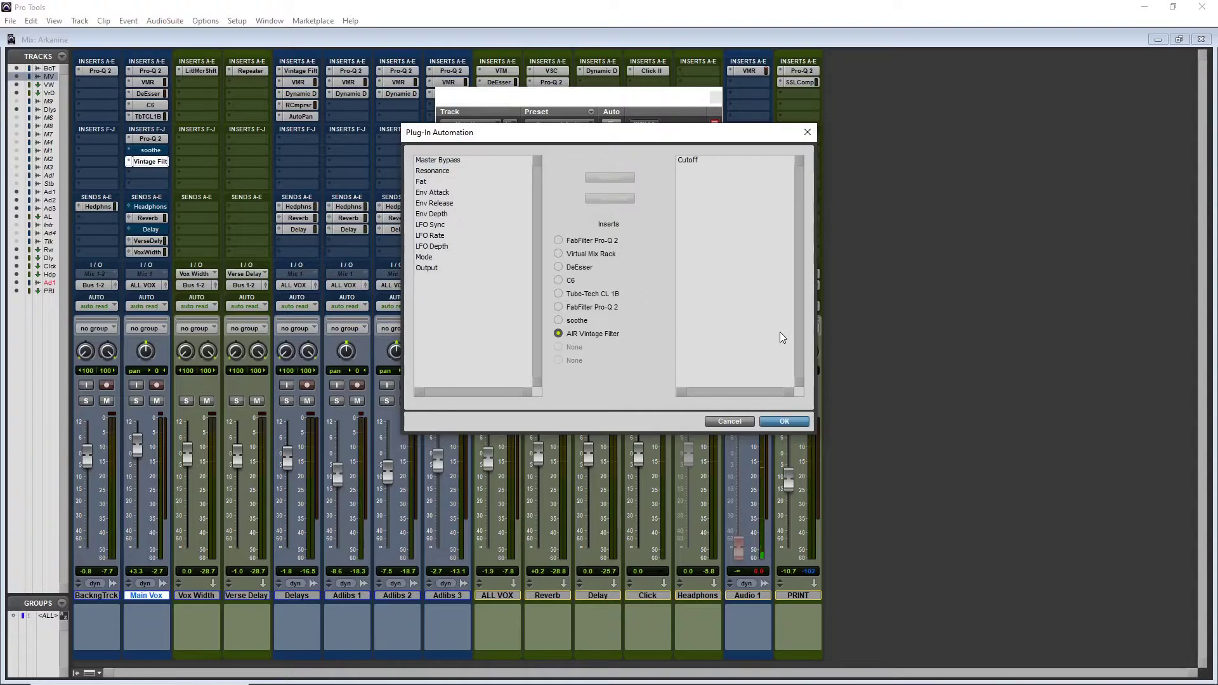
click(784, 422)
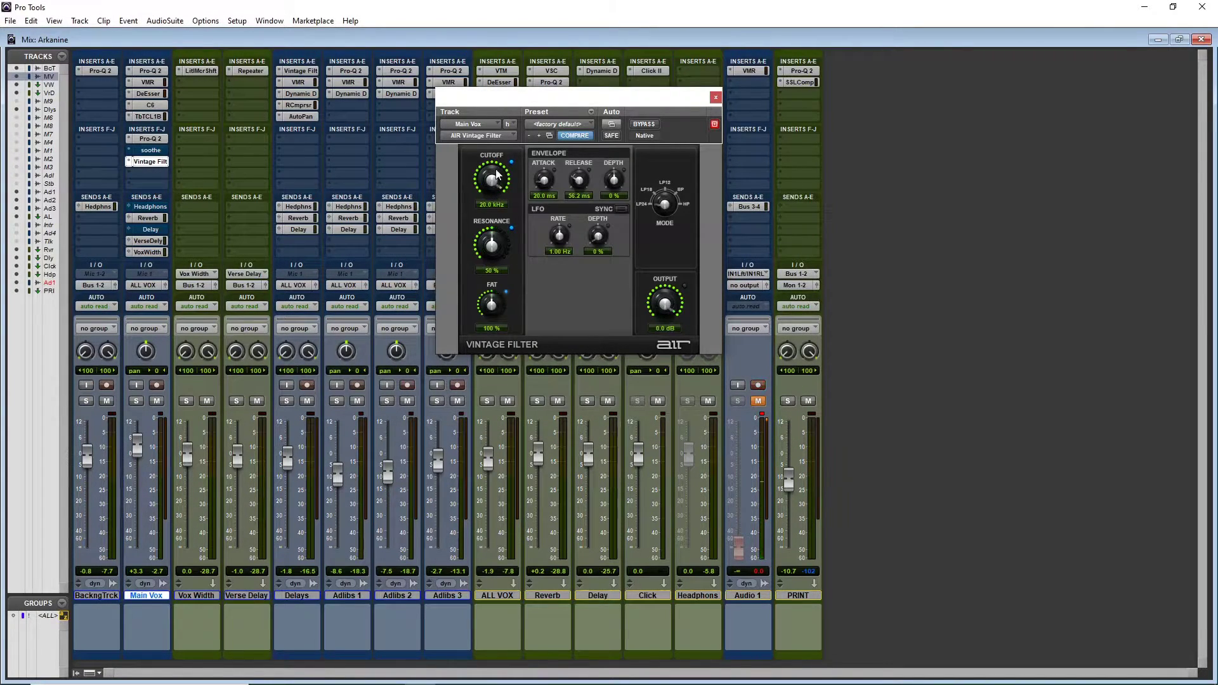
click(710, 97)
Return to the Edit window and show the AIR Vintage Filter cutoff automation on the Main Vox track.
key(ctrl+equal)
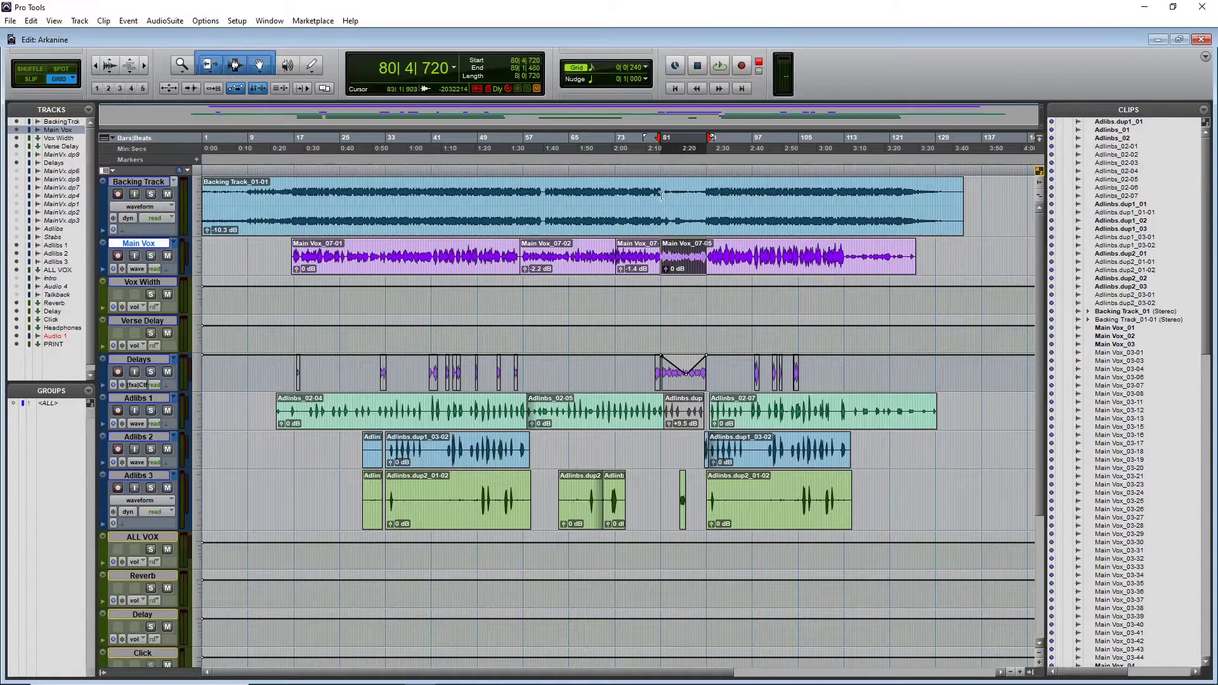
click(132, 269)
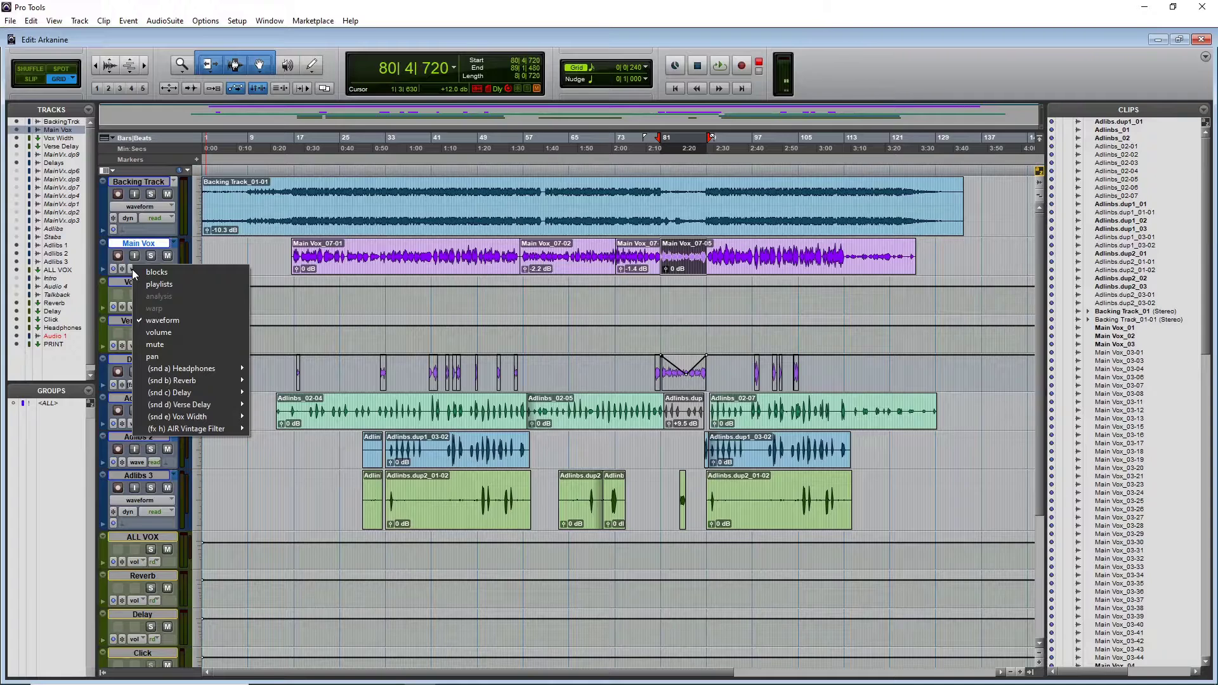
mouse_move(200, 429)
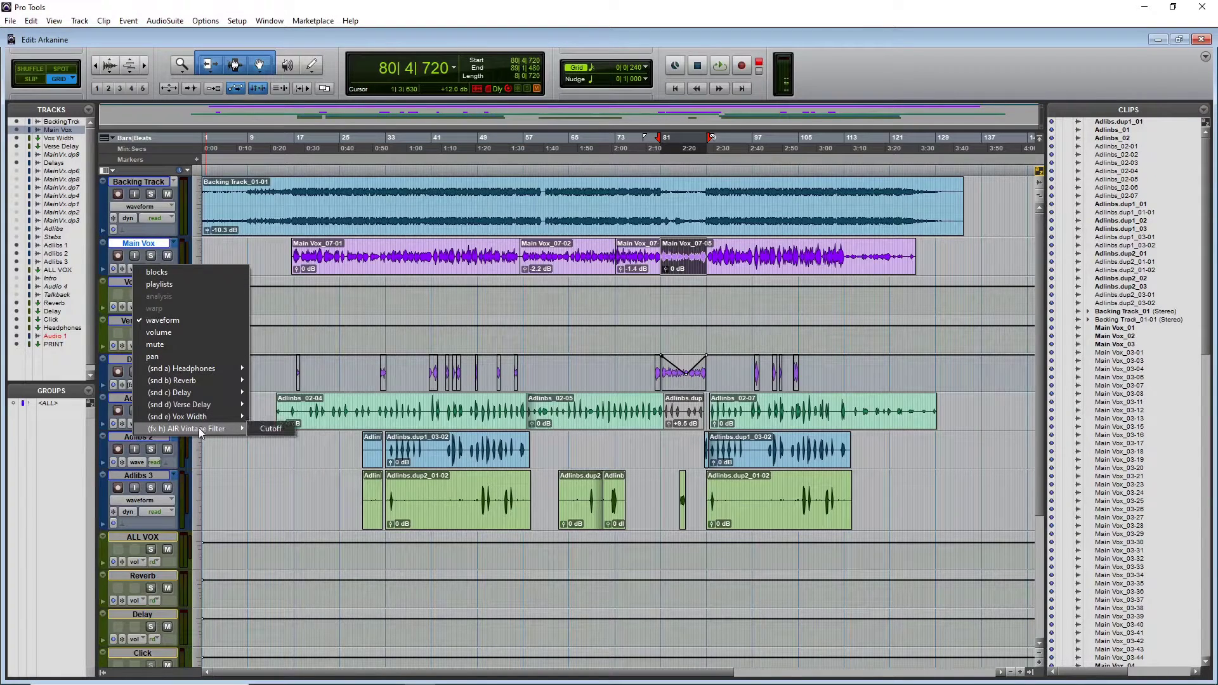
click(270, 430)
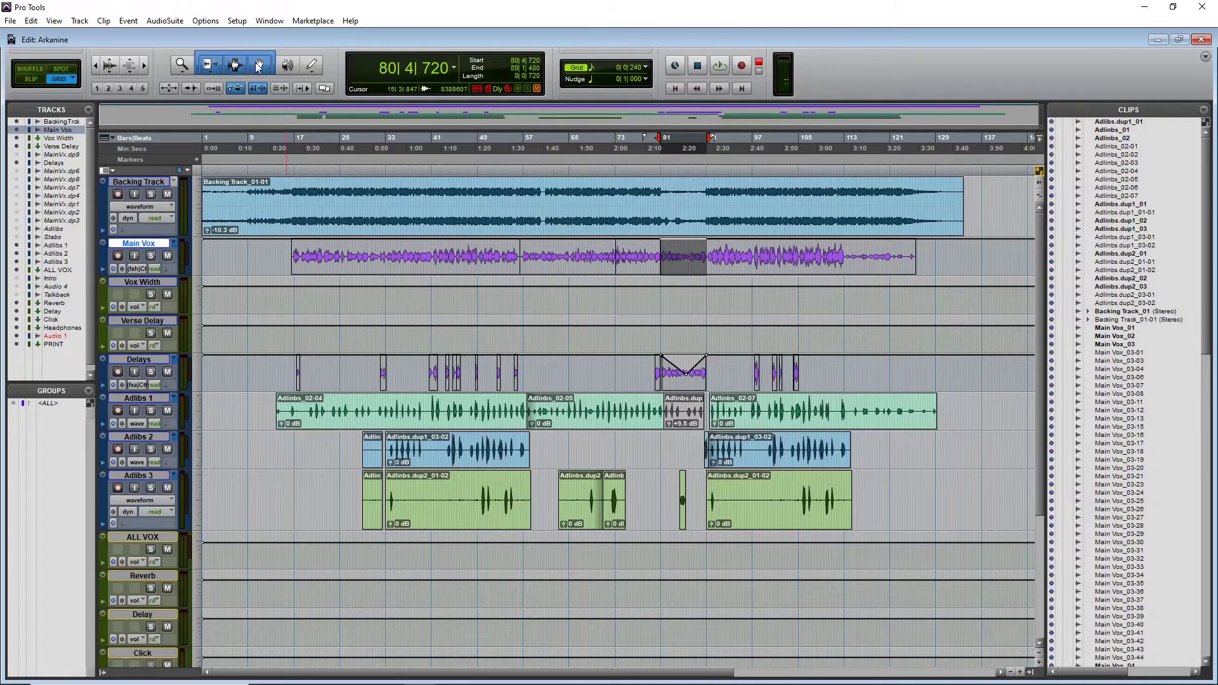
With the Grabber tool, shape a V-shaped cutoff dip on Main Vox across the breakdown between bars 81 and 89.
click(257, 64)
drag(687, 244, 675, 240)
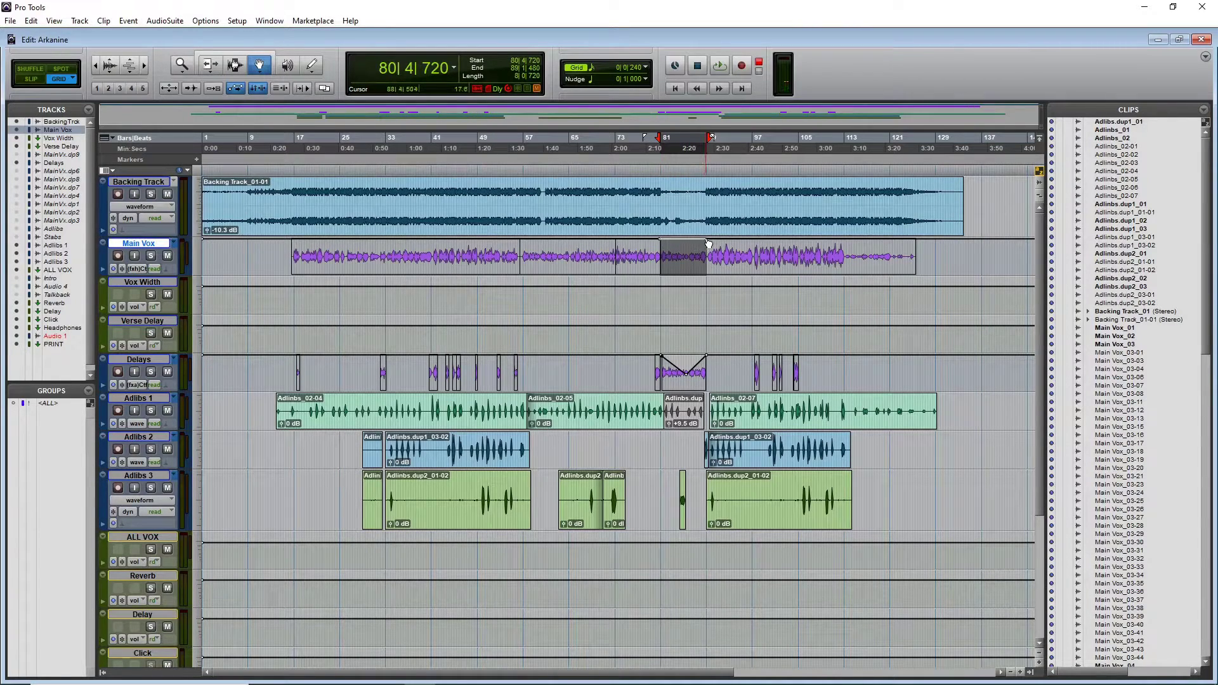
drag(691, 243, 689, 256)
Play the mix from bar 78 to audition the filter sweep, nudge the cutoff dip's lowest point, and stop playback.
click(647, 170)
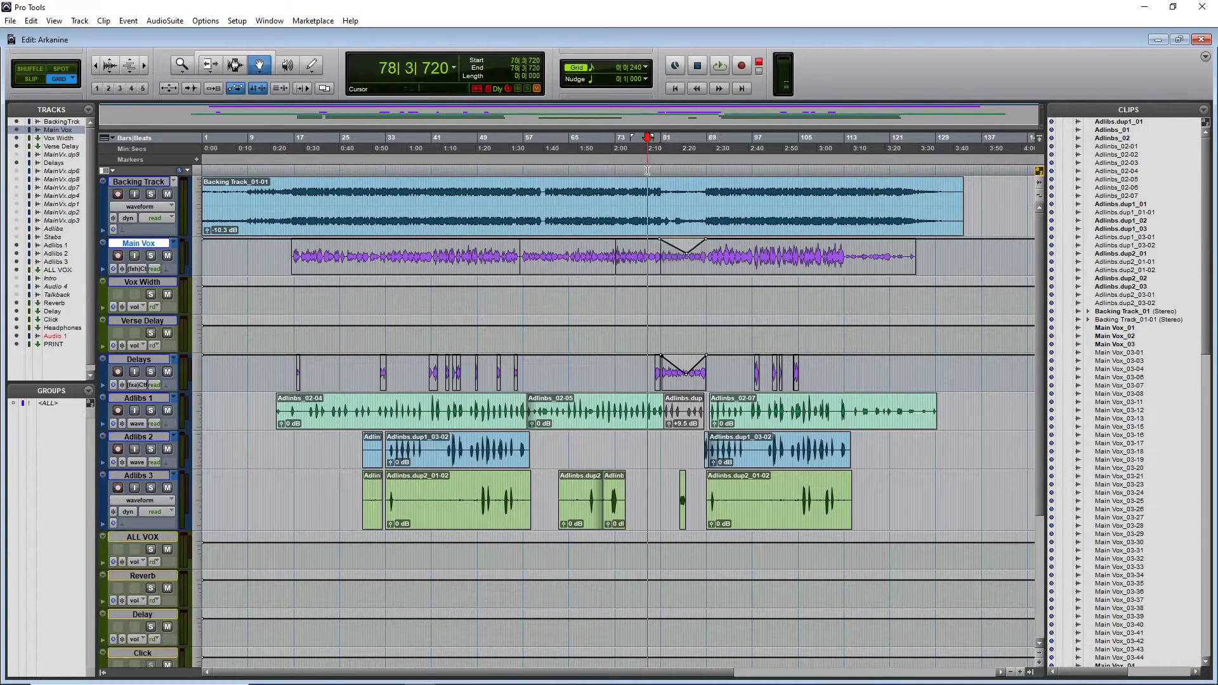
key(space)
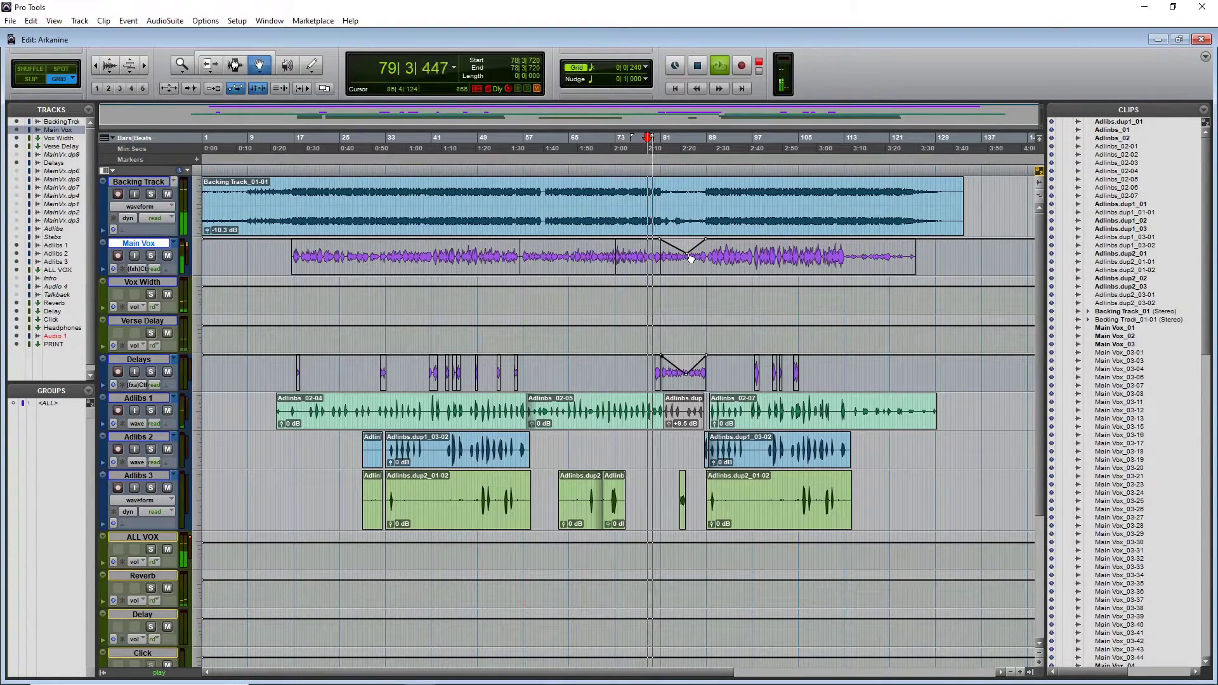
drag(686, 253, 687, 256)
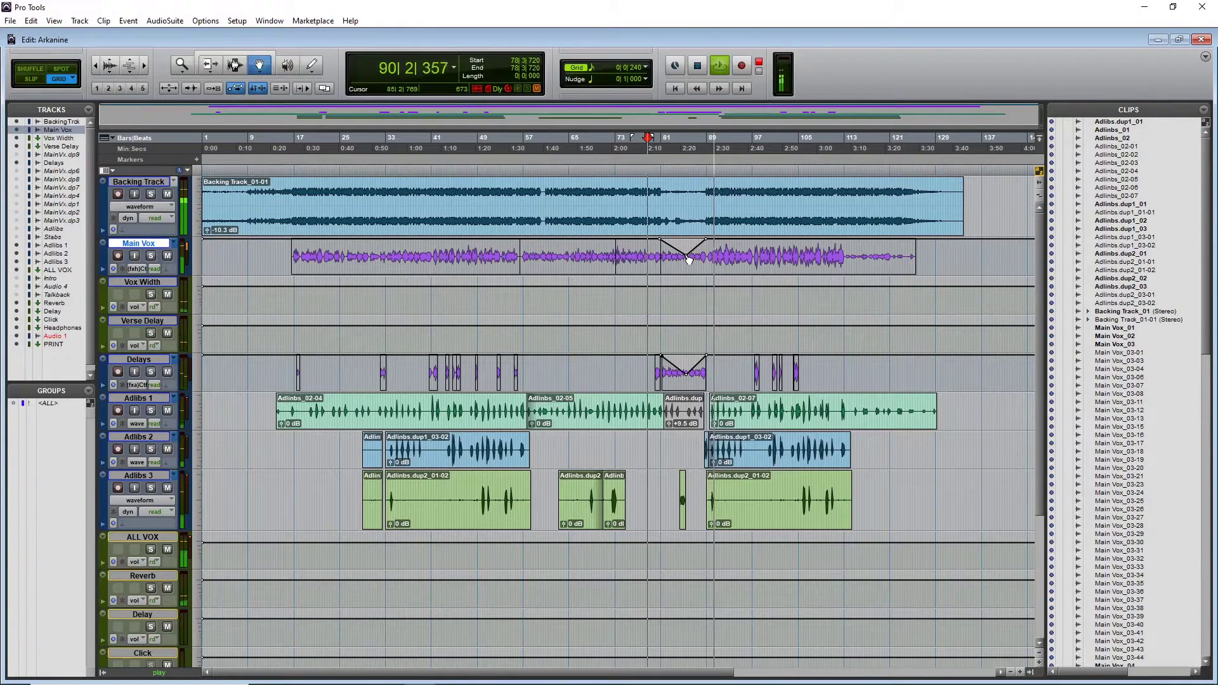
key(space)
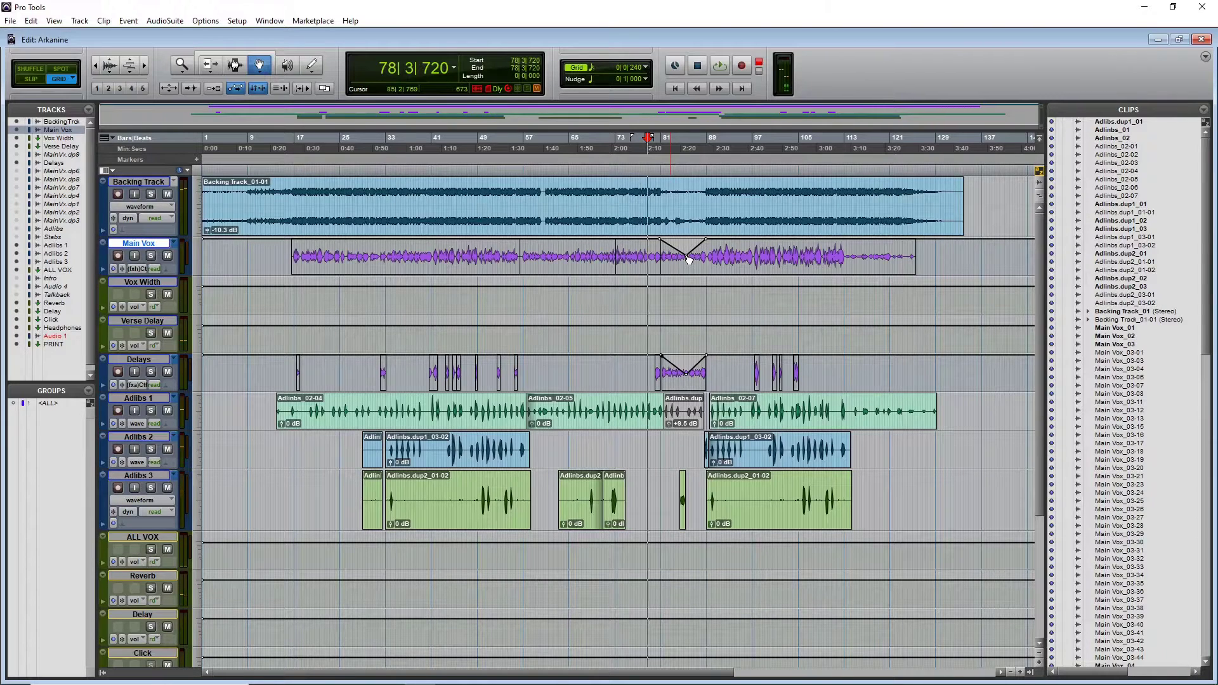
Switch all tracks to their pan automation view and place the playback position at bar 56.
click(137, 423)
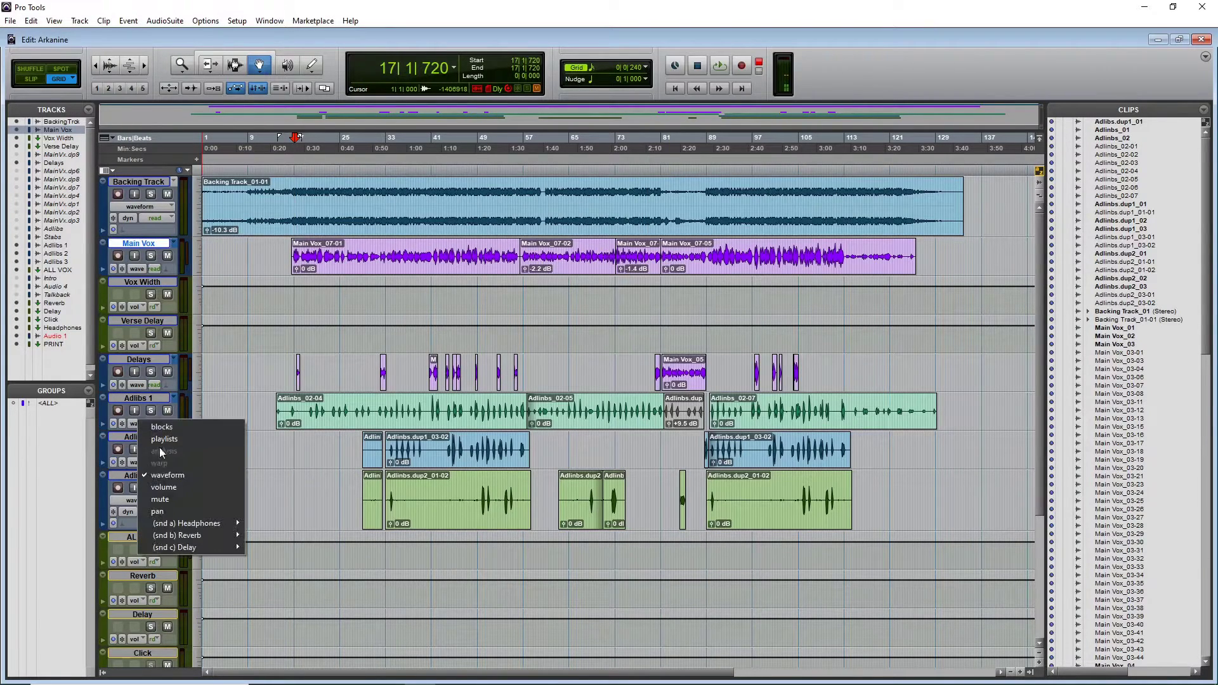
alt+click(200, 511)
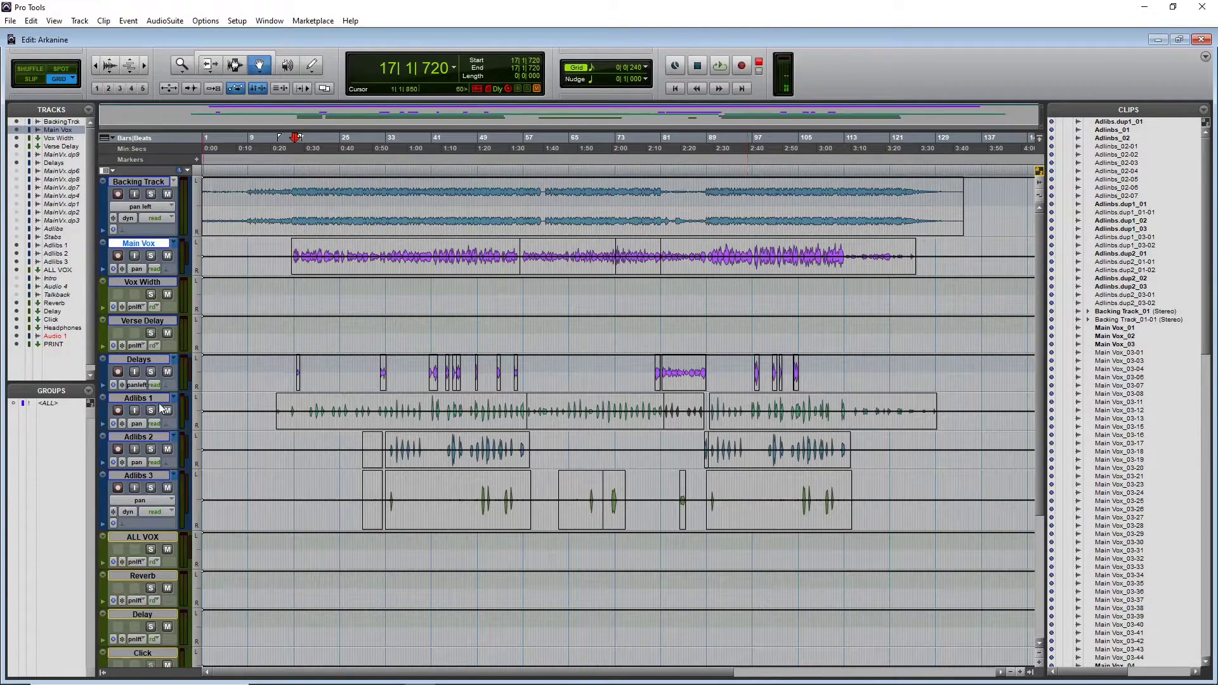
click(143, 422)
click(318, 397)
click(522, 170)
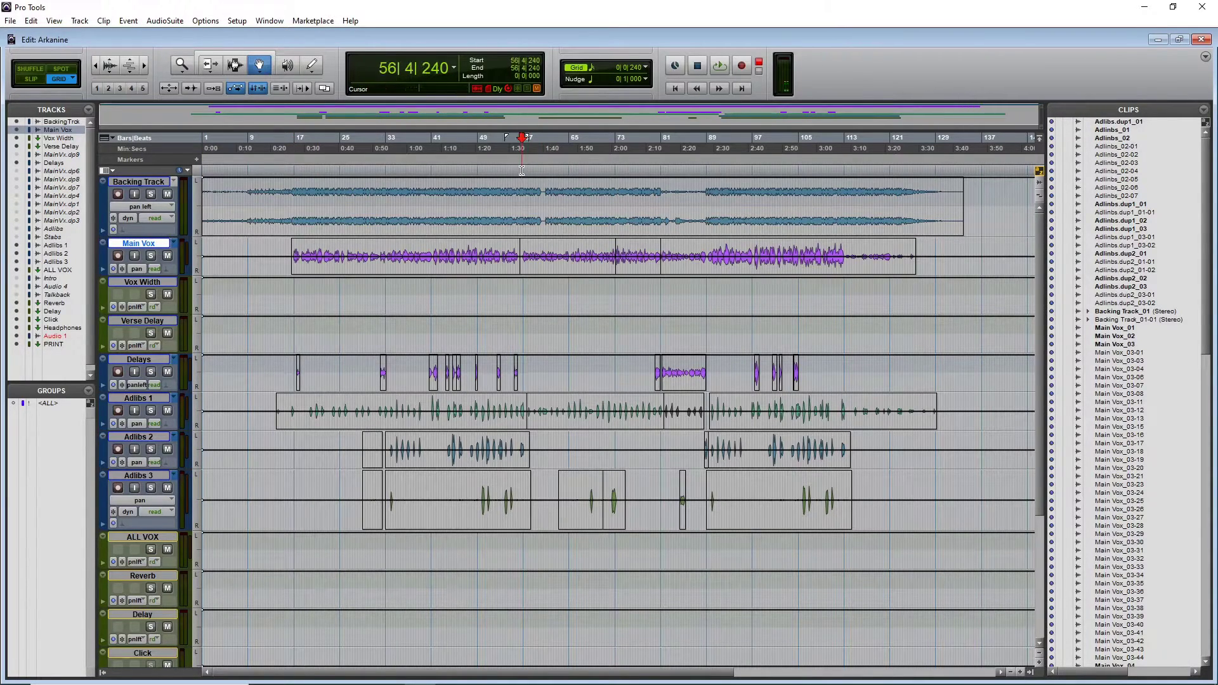
Enlarge the timeline and track heights around bar 56, bring the ad-lib tracks into view, and activate the Smart tool.
key(ctrl+])
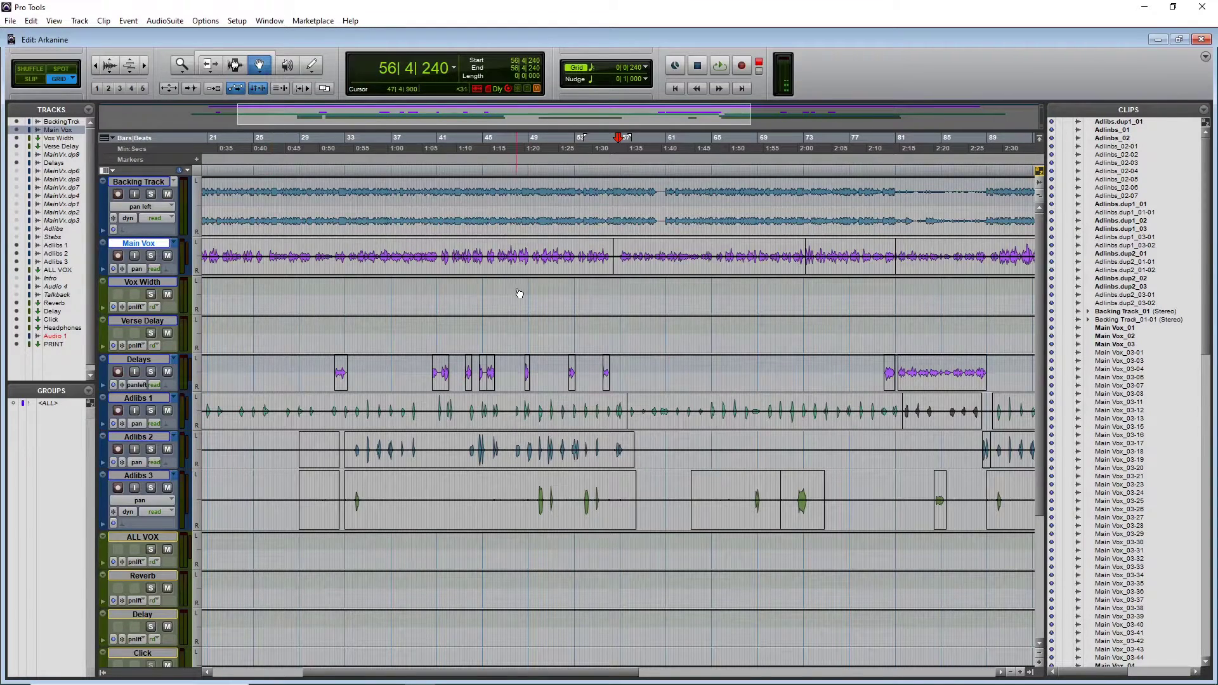
click(1040, 662)
click(1042, 667)
scroll(873, 612, down, 5)
key(ctrl+])
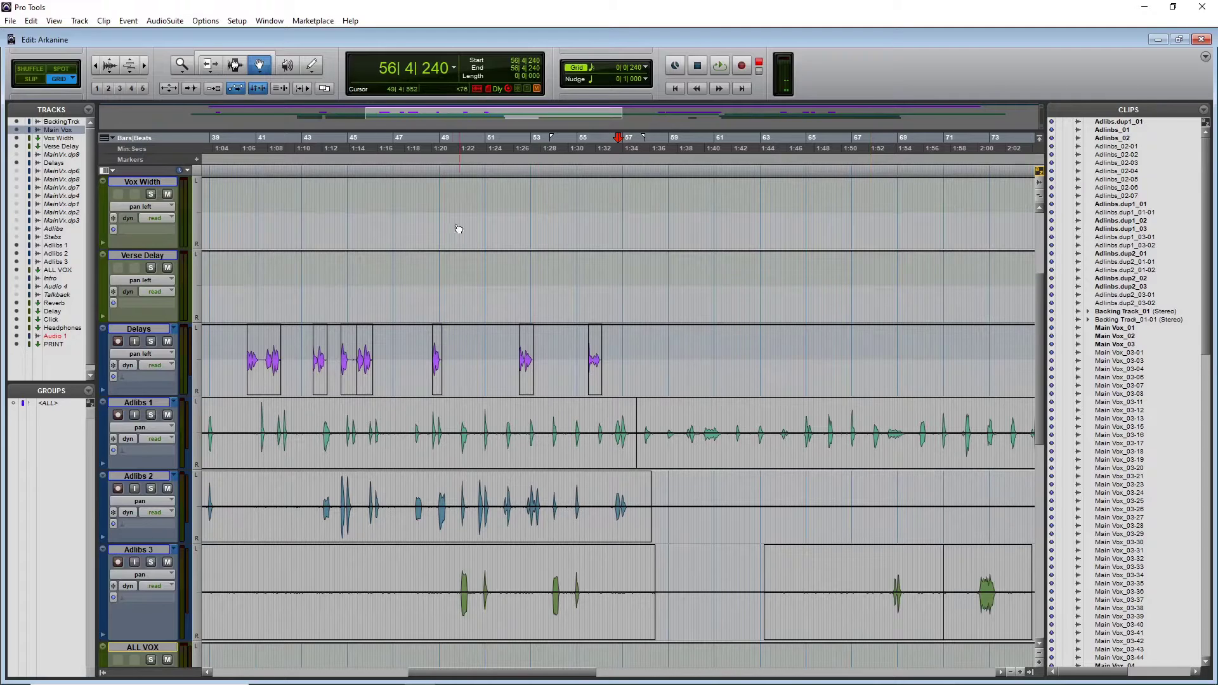
click(241, 56)
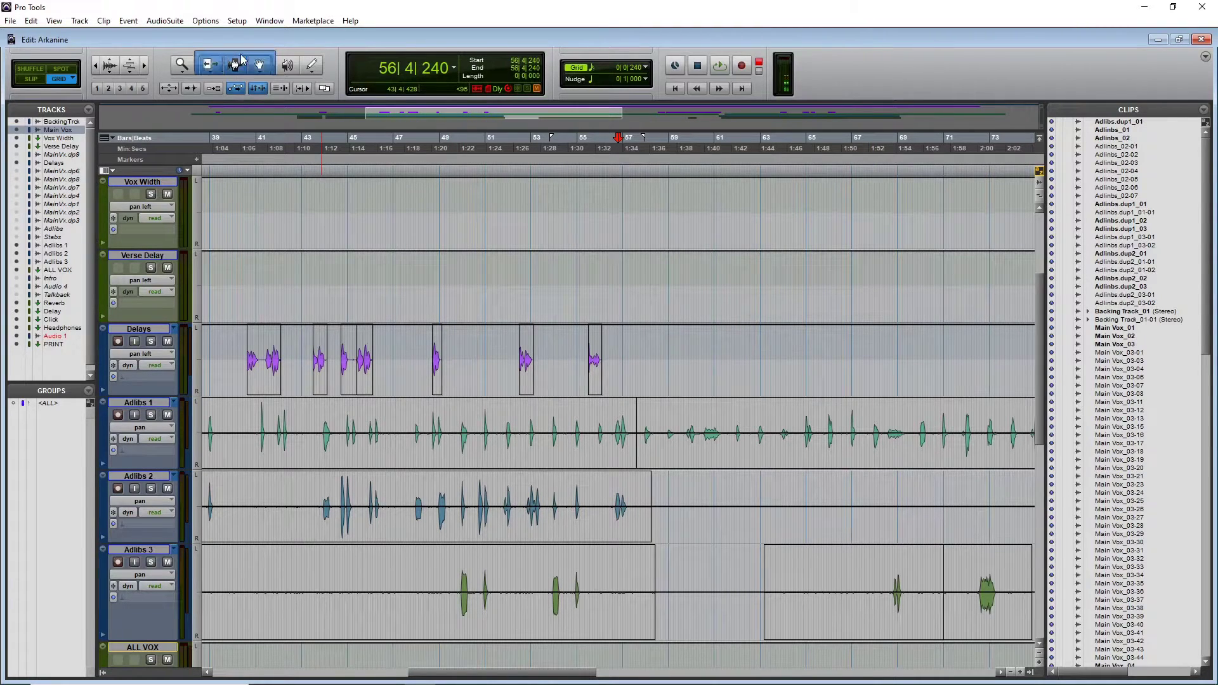
Pan the first Adlibs 1 phrases from bar 57 to bar 60 alternately right and left while auditioning playback.
drag(656, 432, 641, 436)
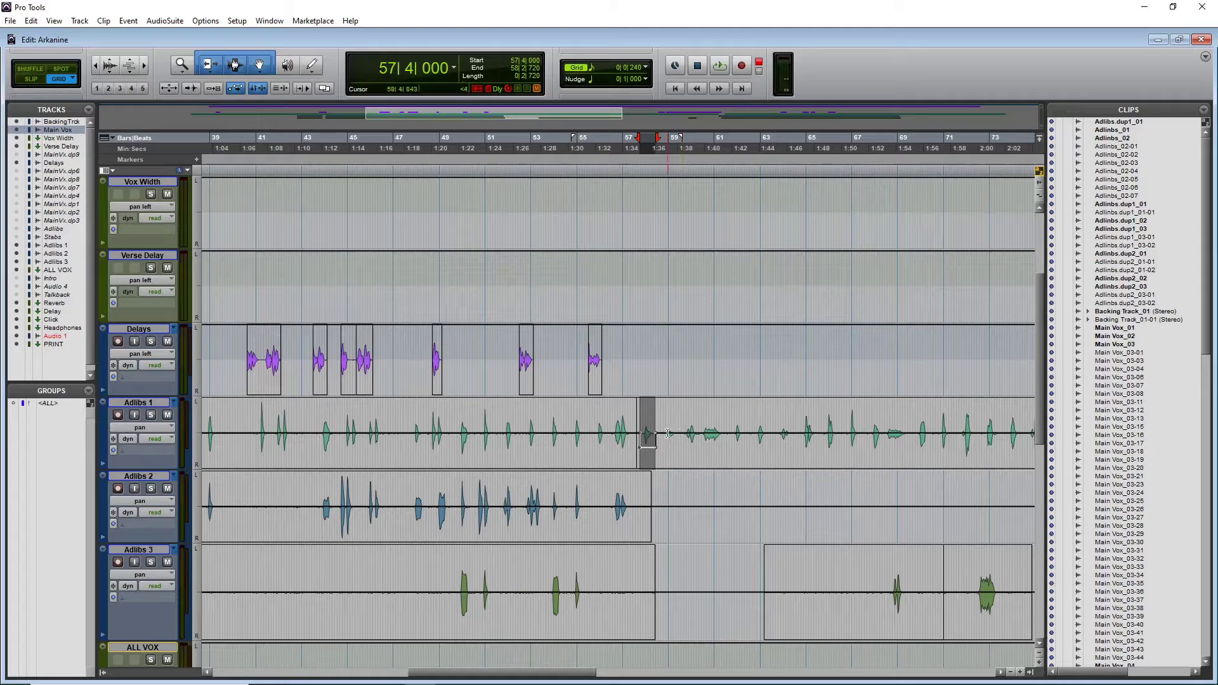
click(628, 438)
key(space)
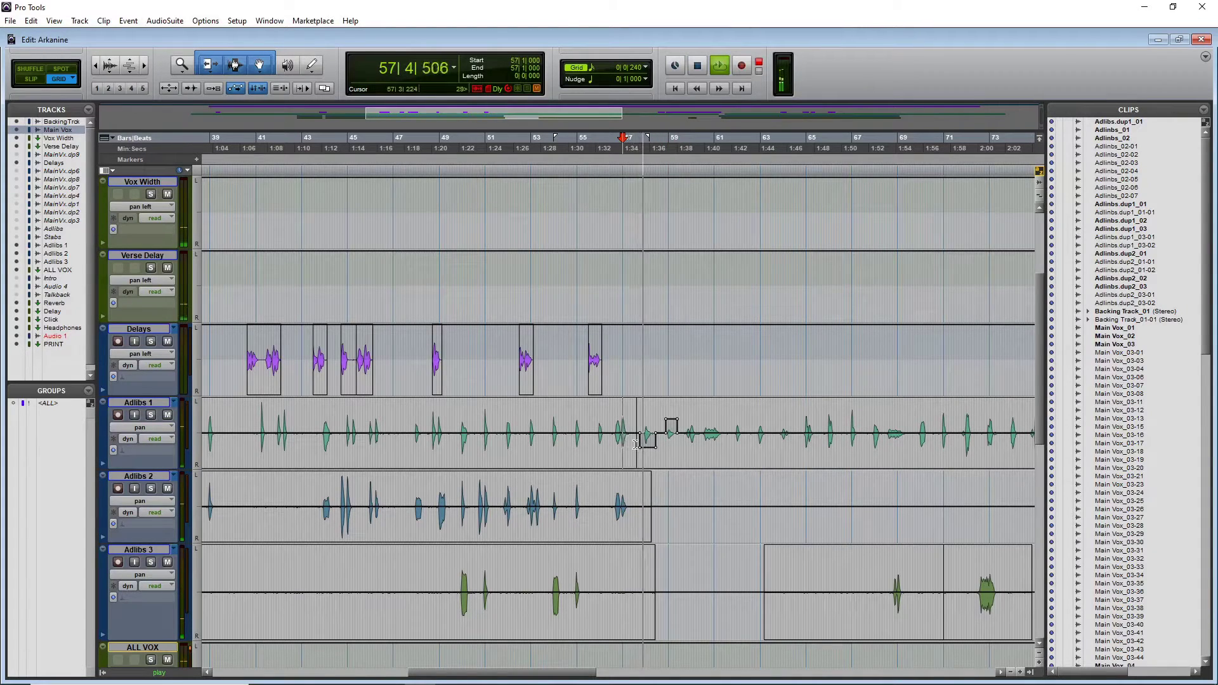
drag(640, 444, 725, 444)
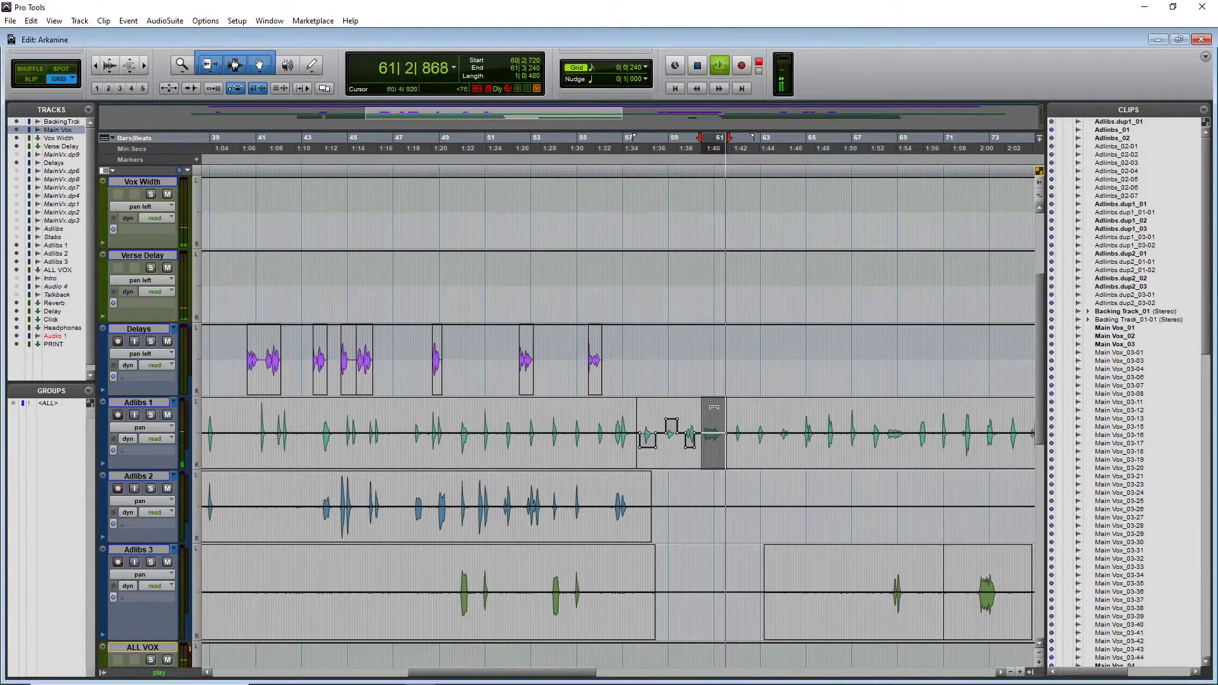
Alternate the pan of the Adlibs 1 phrases between bars 60 and 63, starting with left.
drag(711, 392, 712, 392)
drag(732, 441, 741, 442)
drag(738, 406, 767, 444)
drag(761, 394, 760, 394)
drag(774, 445, 777, 422)
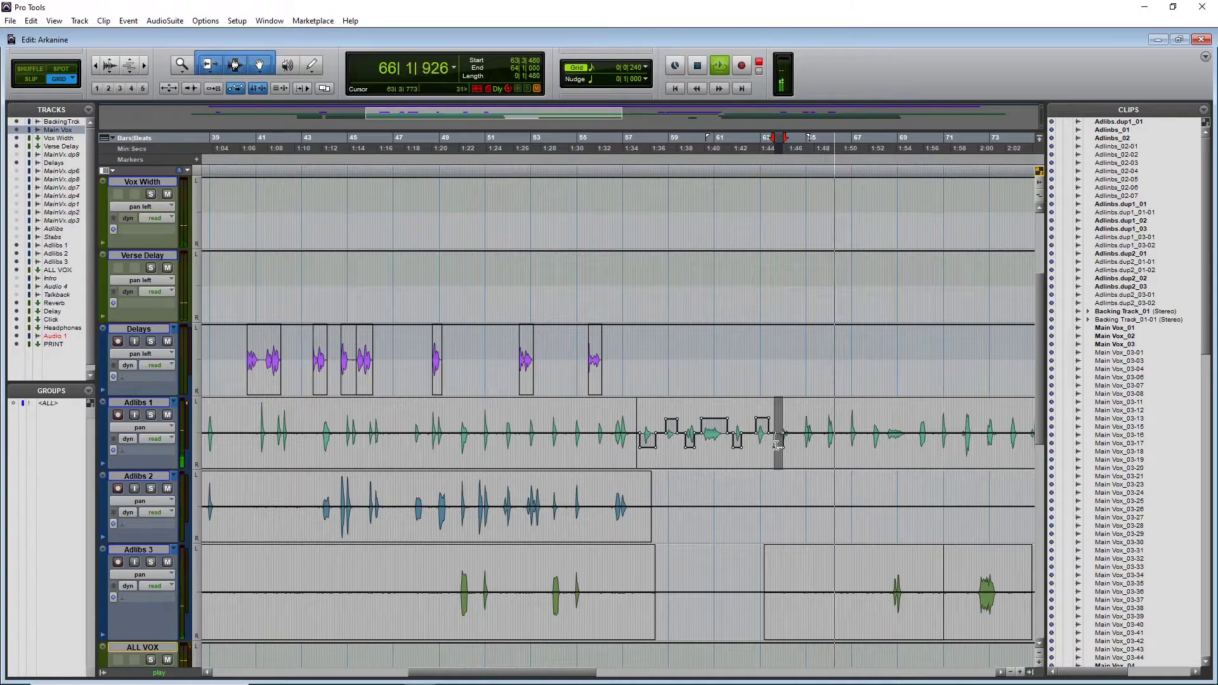
Continue the alternating left-right pan moves on the Adlibs 1 phrases from bar 63 through bar 74.
click(779, 446)
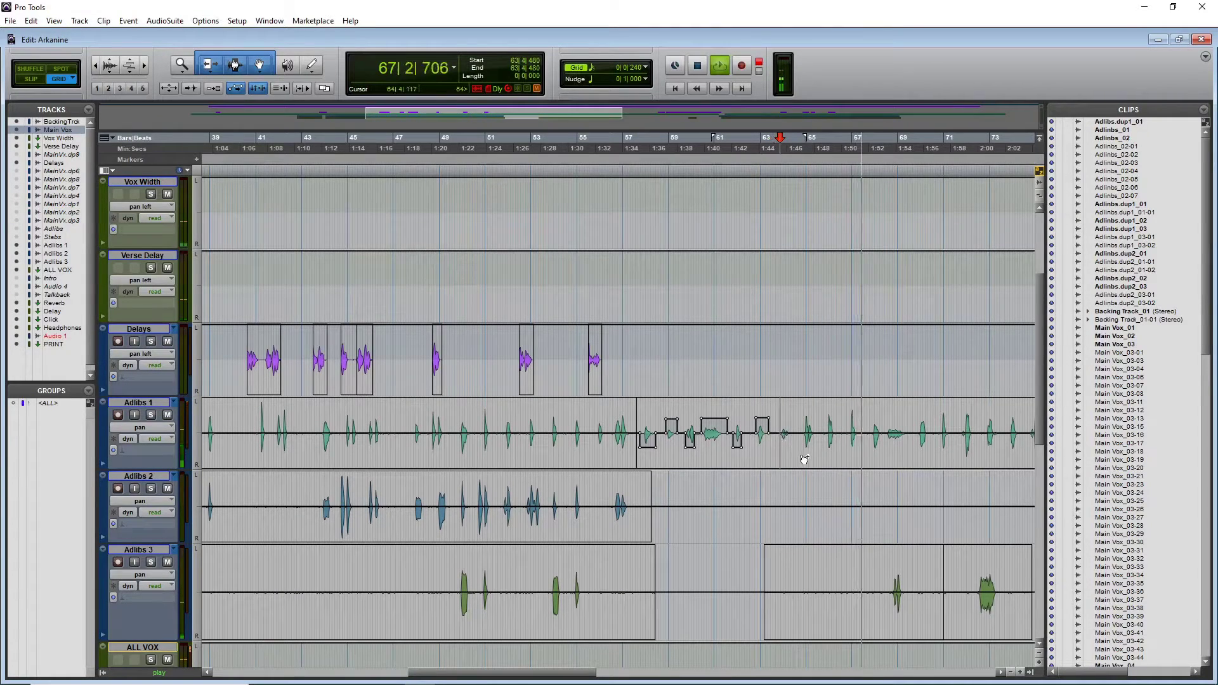
drag(802, 456, 817, 452)
drag(807, 401, 807, 386)
click(578, 429)
key(space)
key(space)
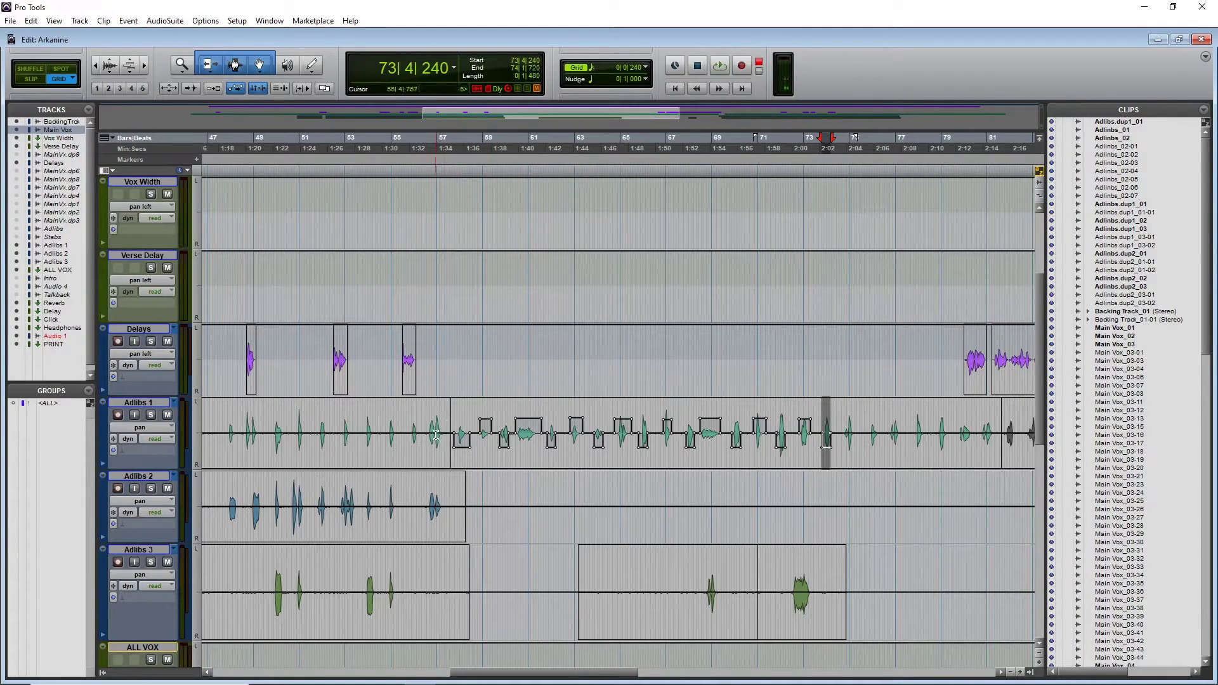
Play the mix from bar 56 to audition the Adlibs 1 panning, and stop playback.
click(446, 428)
click(434, 431)
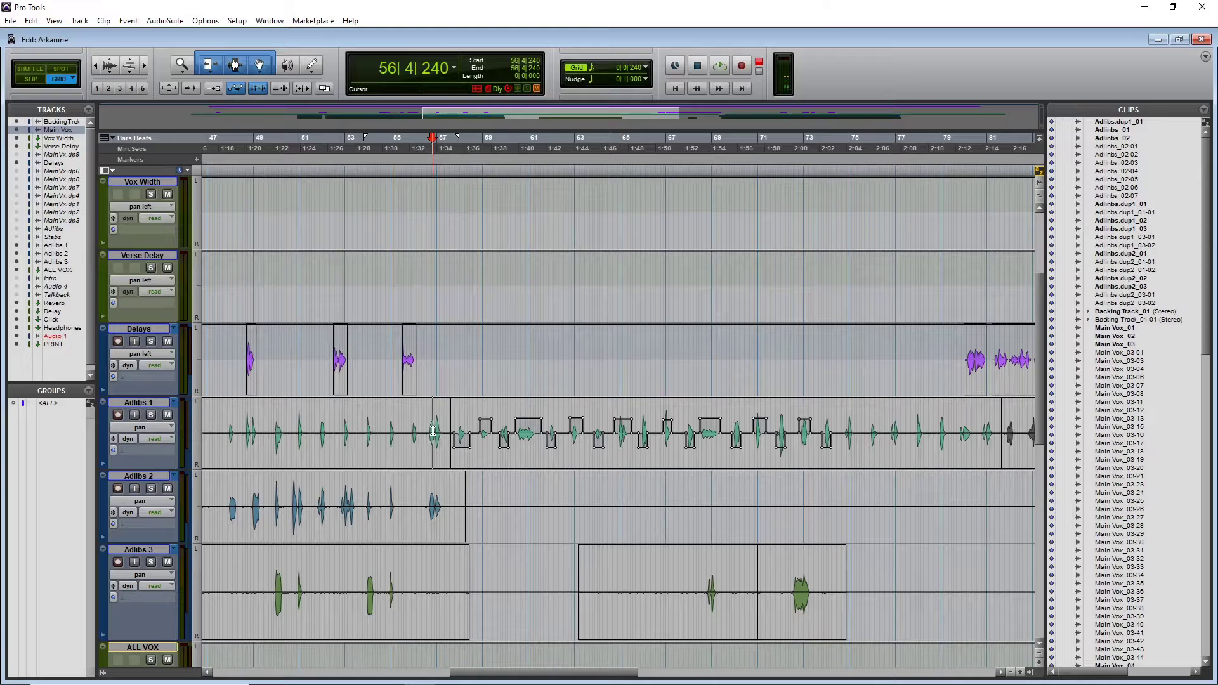
key(space)
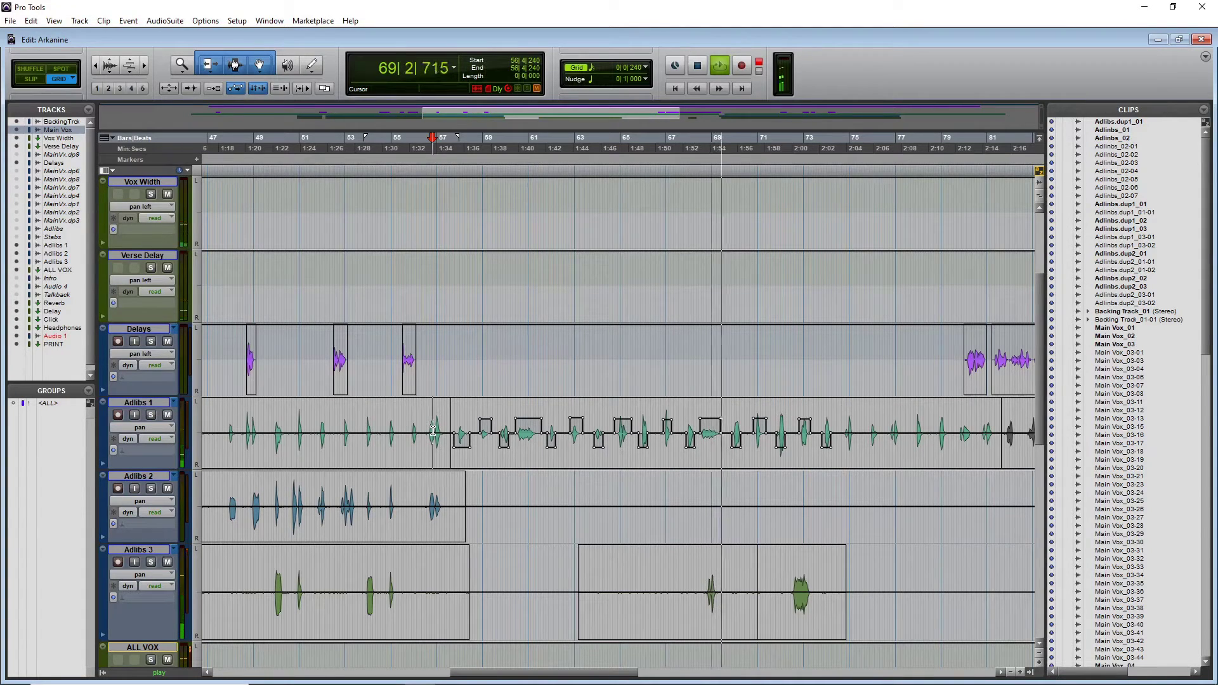
key(space)
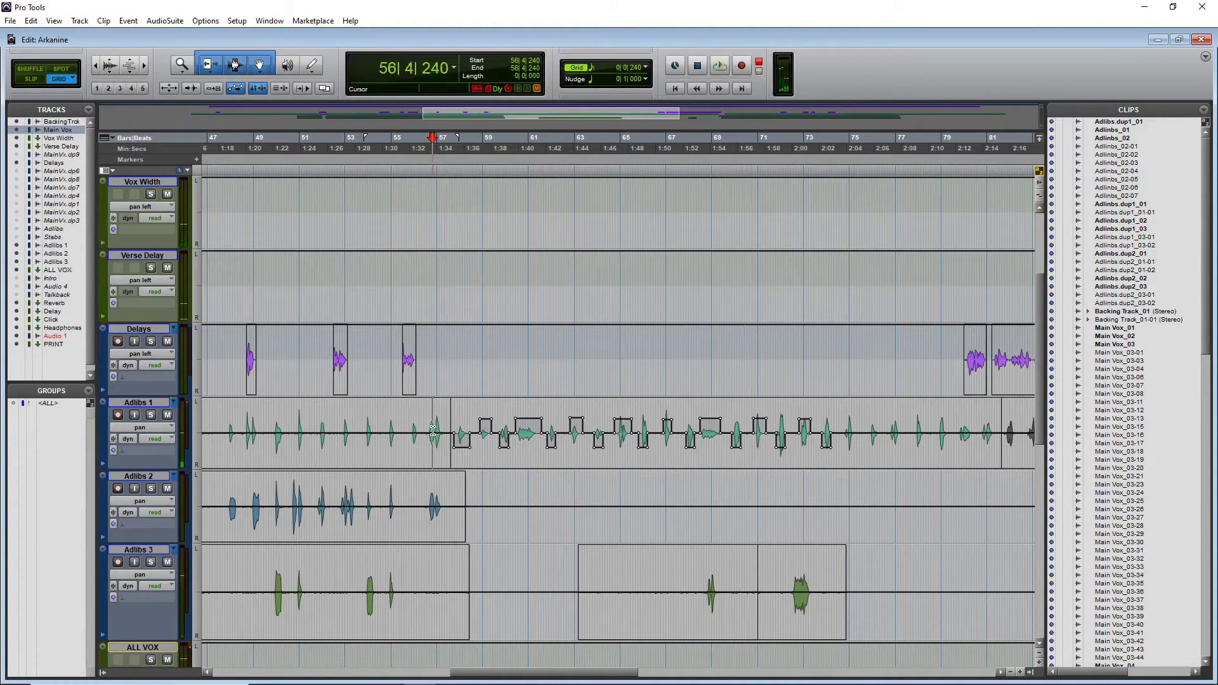
Switch to the Mix window and compare the Pro-Q 2 curves on Adlibs 1, Adlibs 2 and Adlibs 3.
key(ctrl+equal)
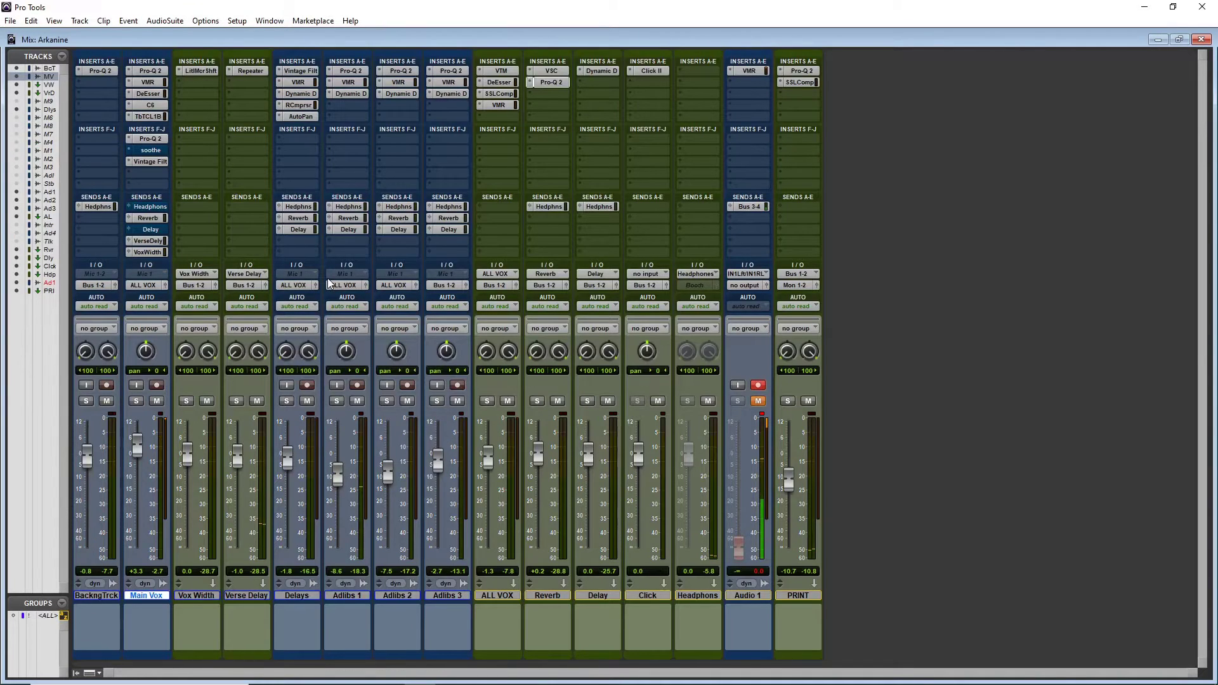
click(352, 71)
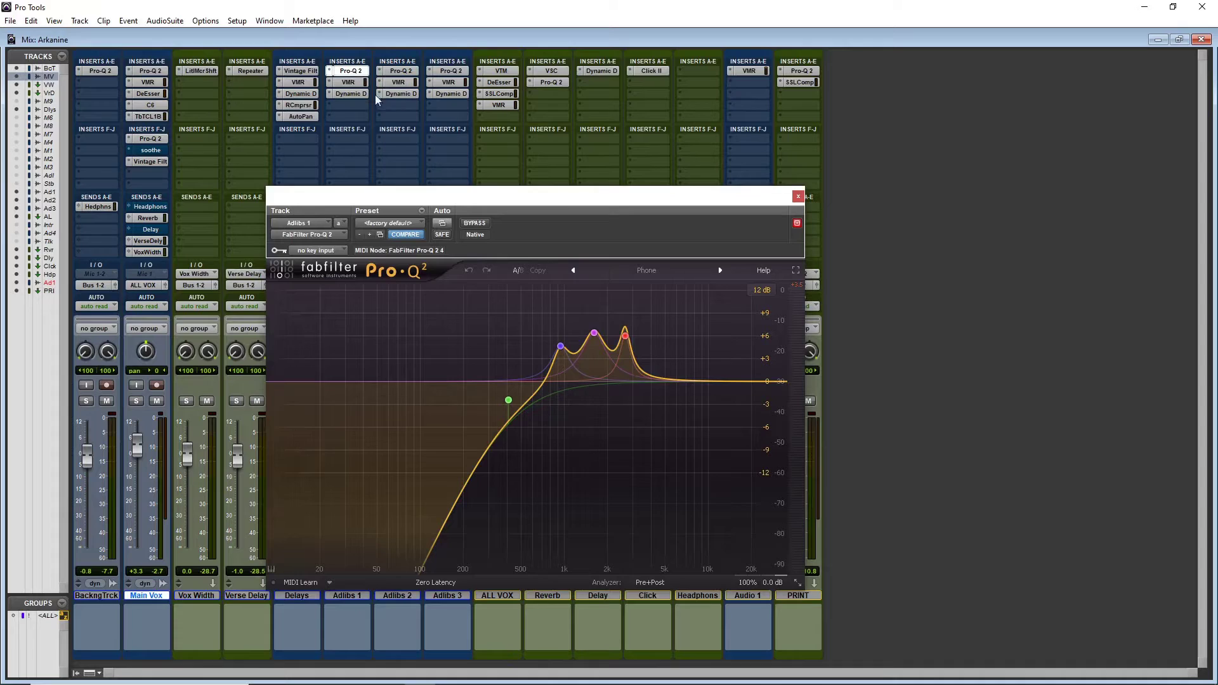
click(402, 72)
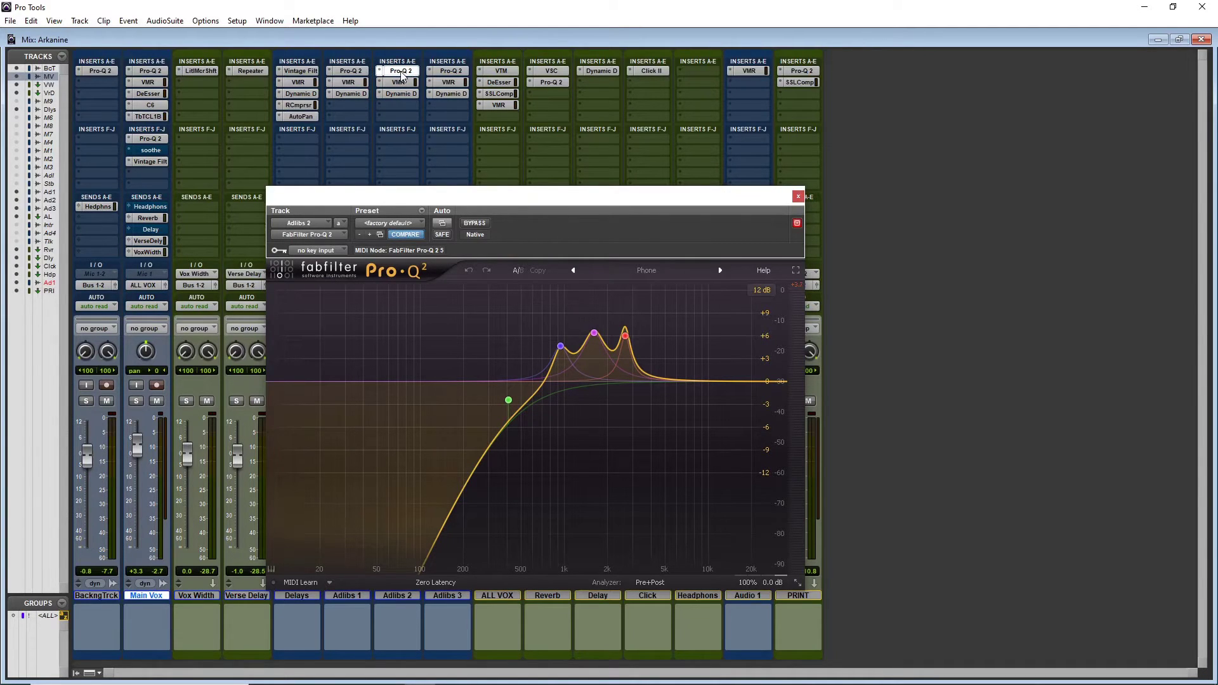
click(454, 73)
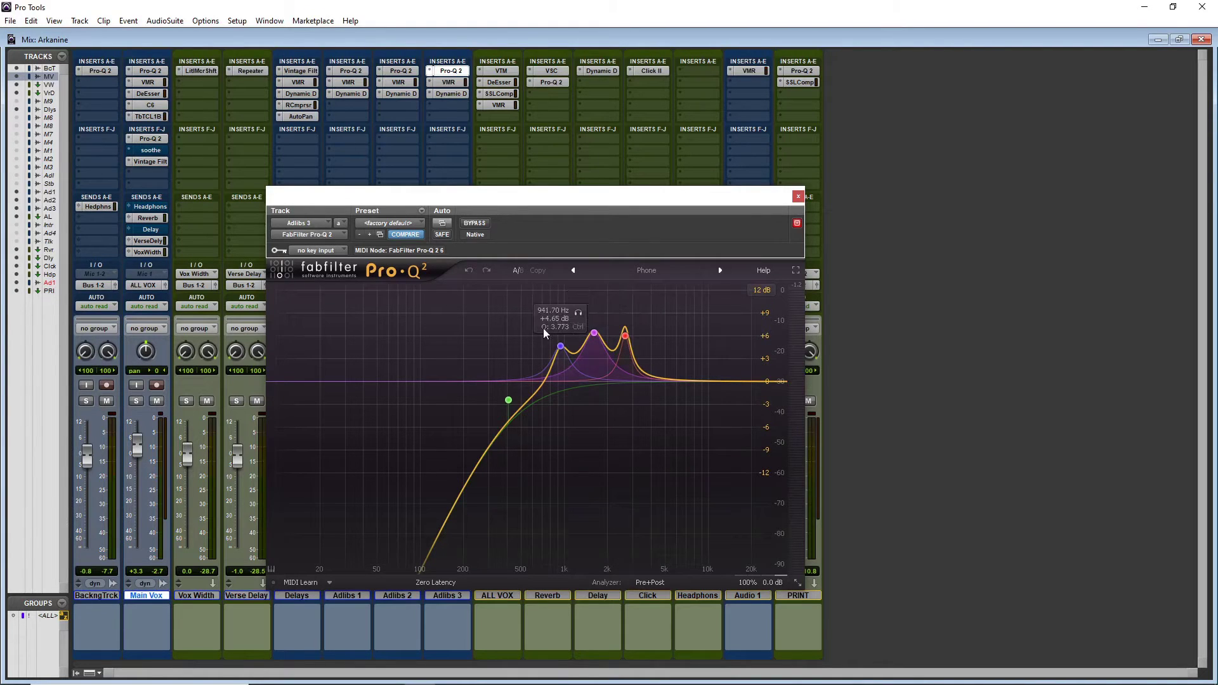
Examine the Virtual Mix Rack modules on Adlibs 3 and Adlibs 1, and close the plugin window.
click(463, 82)
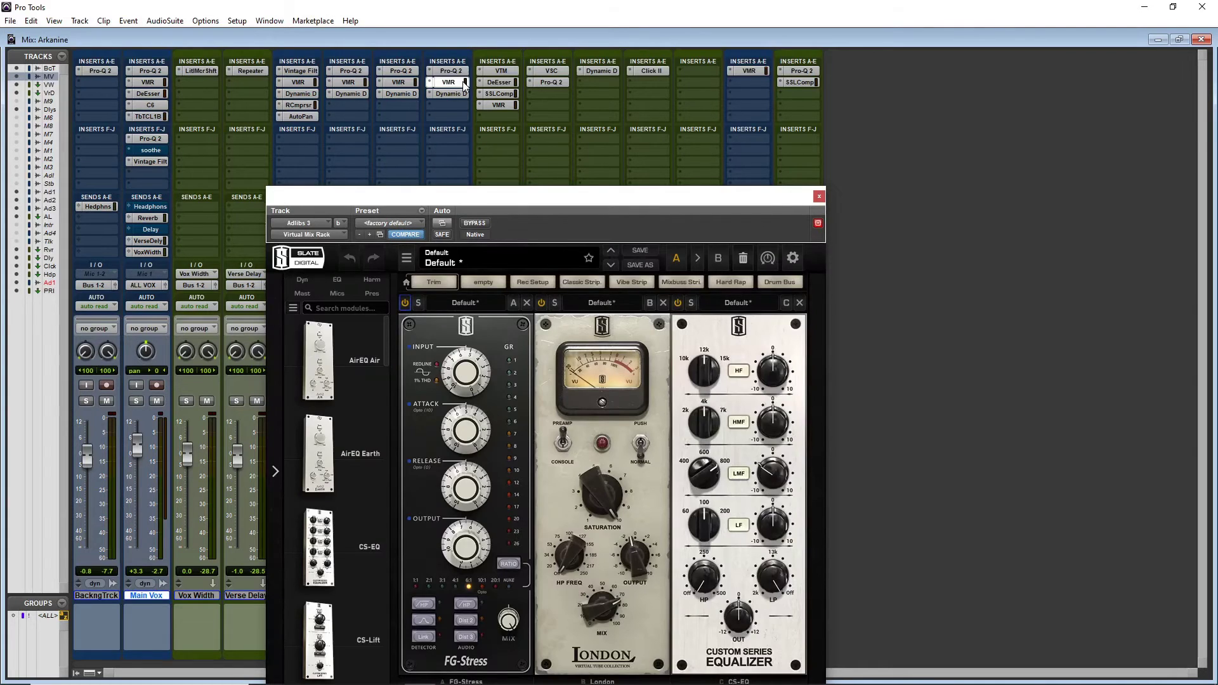
drag(612, 193, 606, 108)
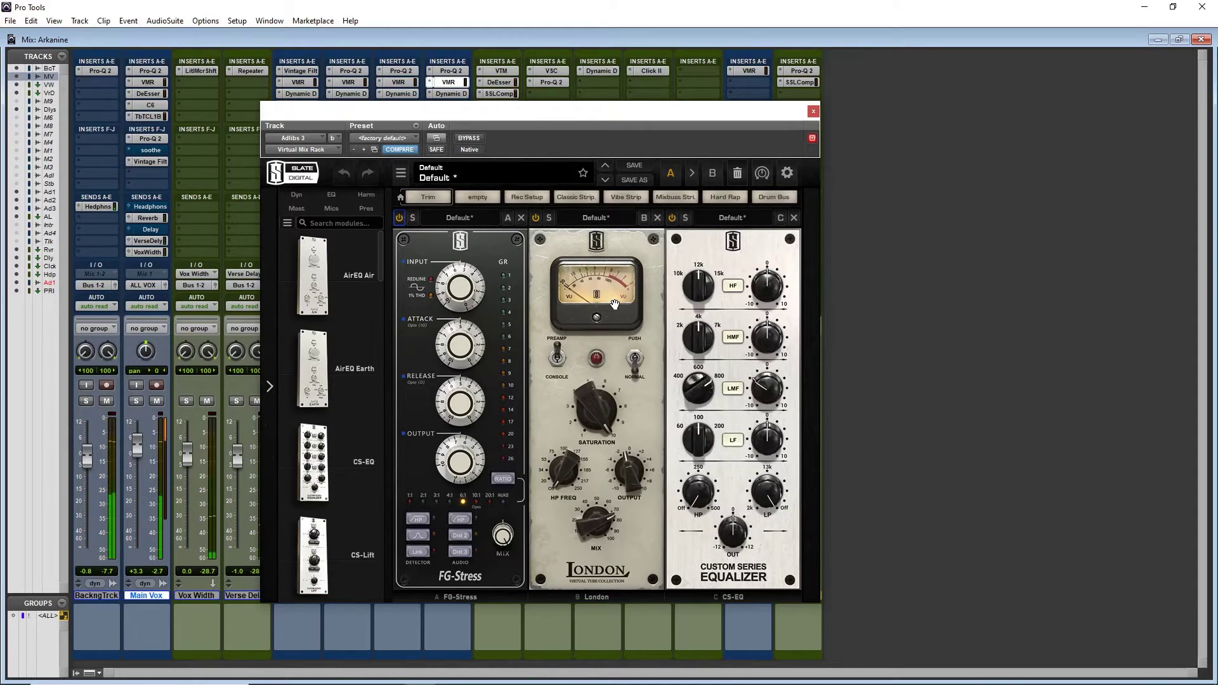
drag(523, 120, 455, 151)
click(348, 83)
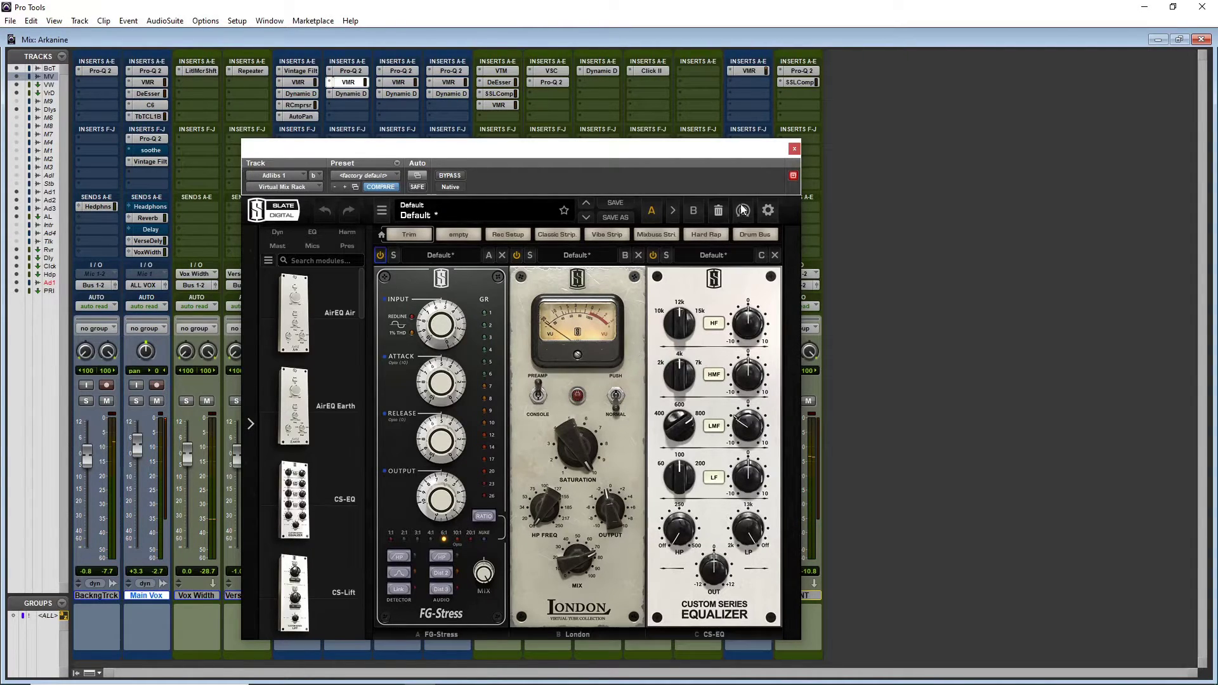
click(794, 150)
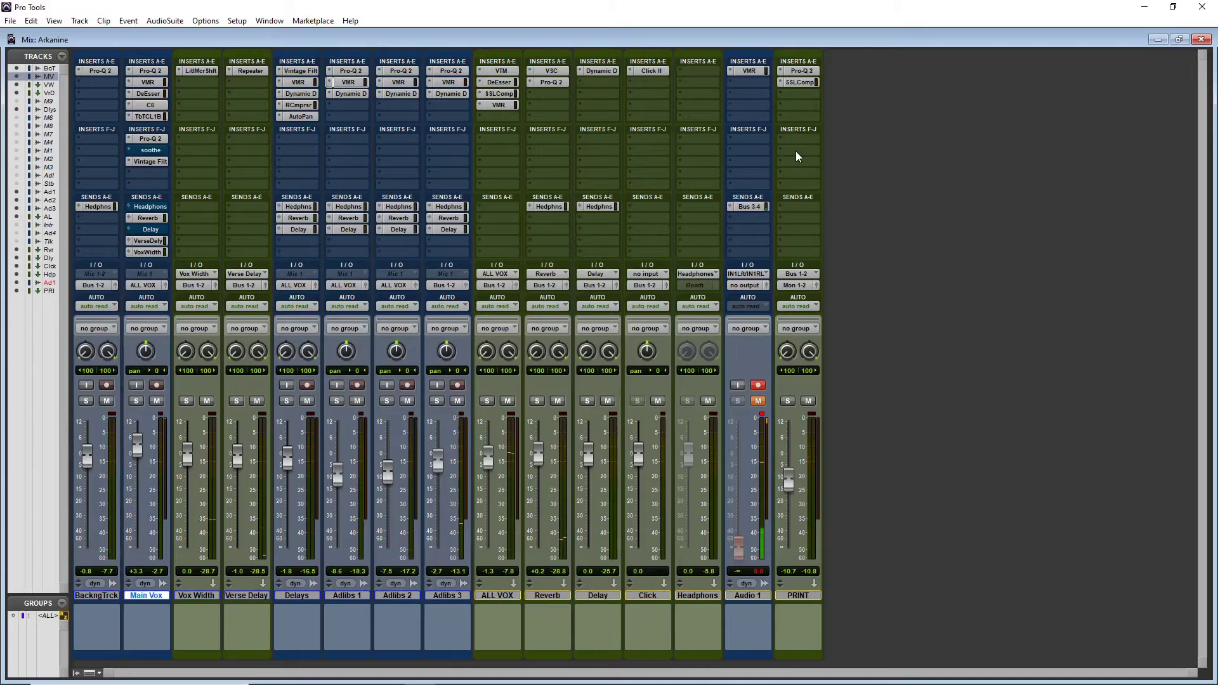
Examine the AIR Dynamic Delay settings on Adlibs 1, close the plugin, and glance at the Edit window's pan automation.
click(353, 93)
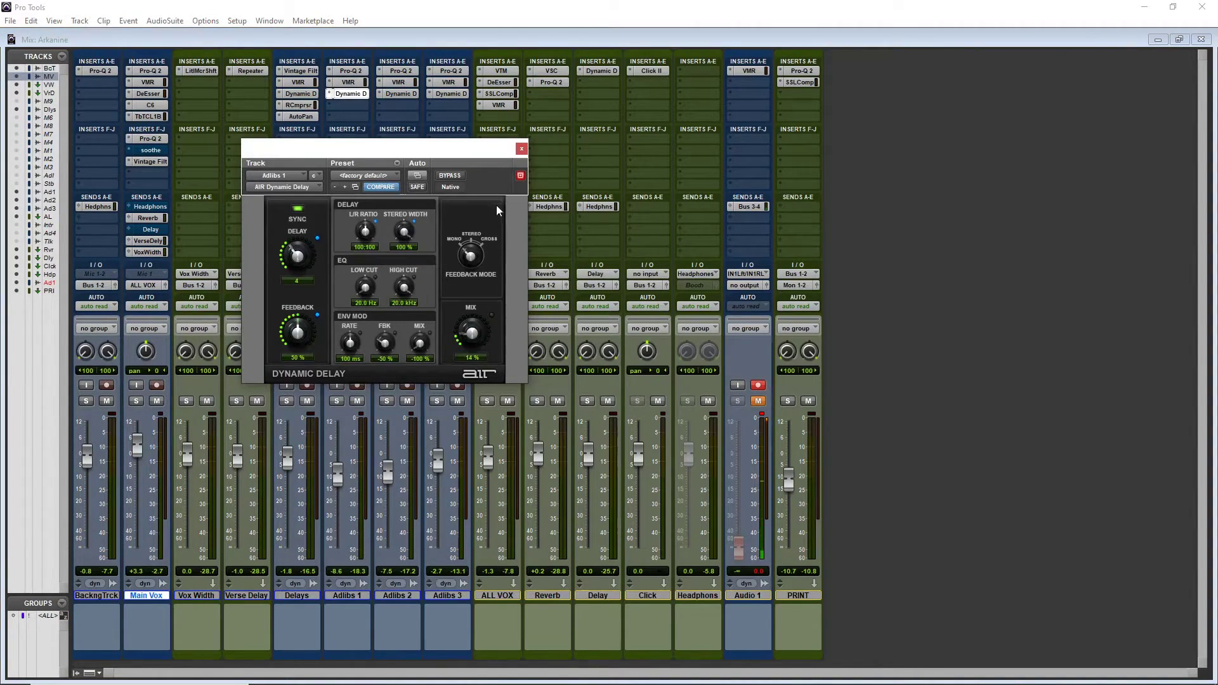
click(521, 149)
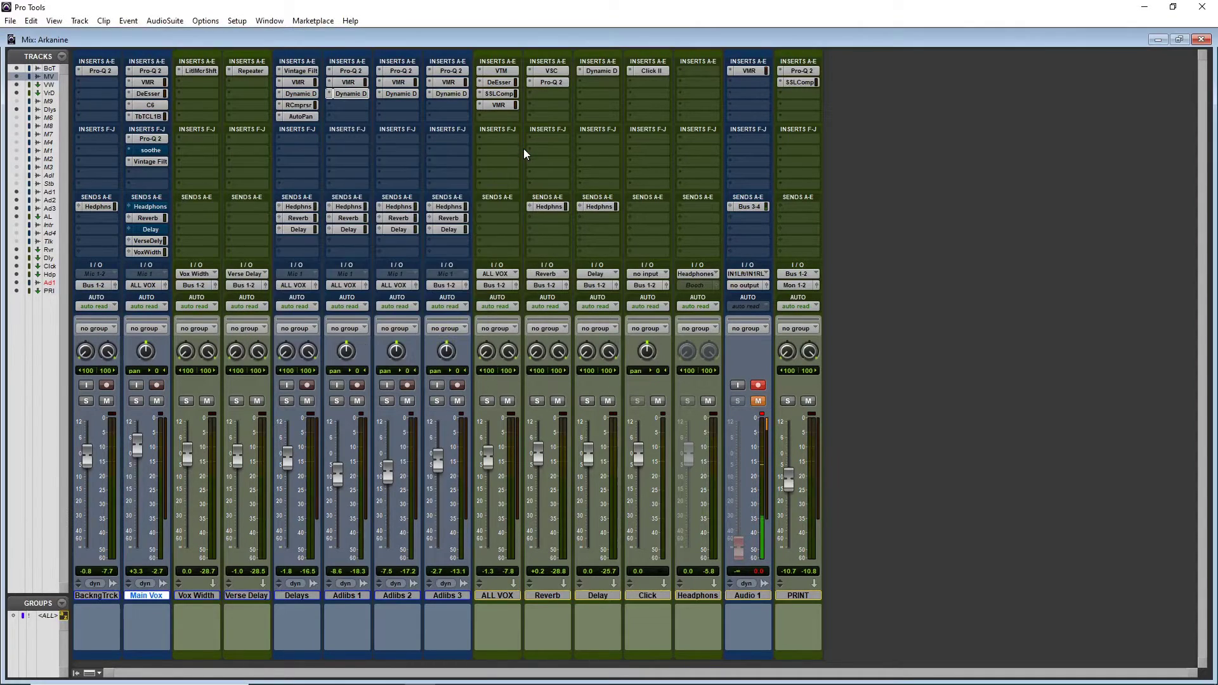
key(ctrl+equal)
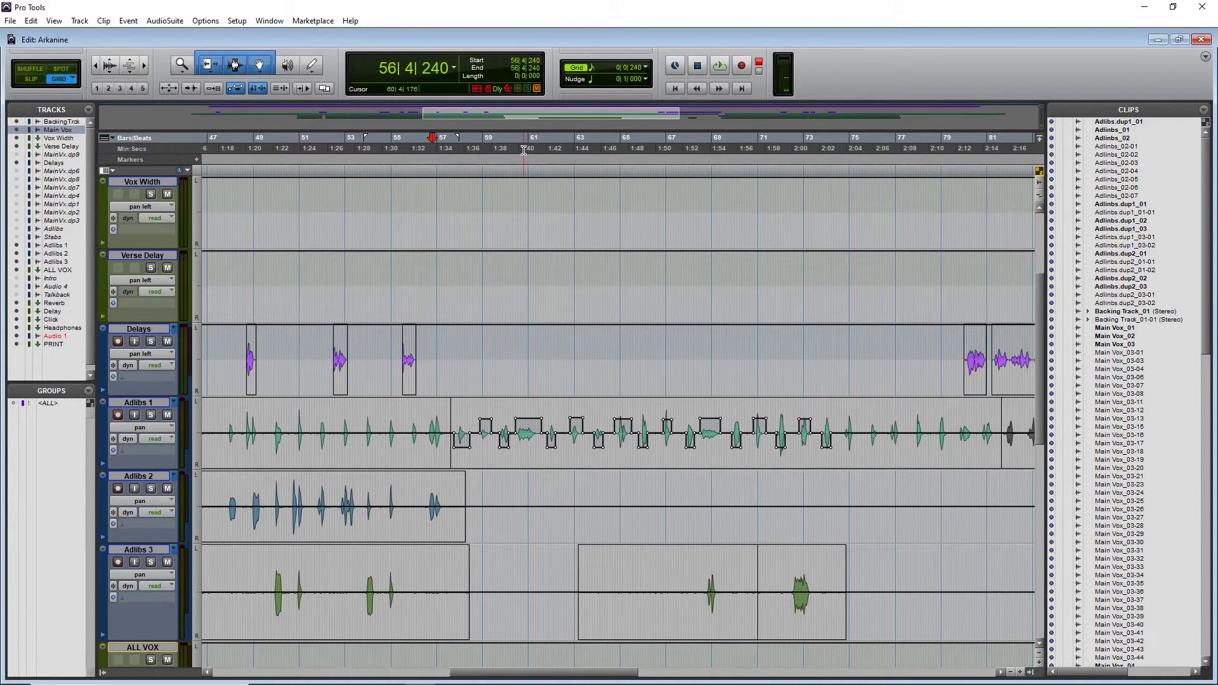
key(ctrl+equal)
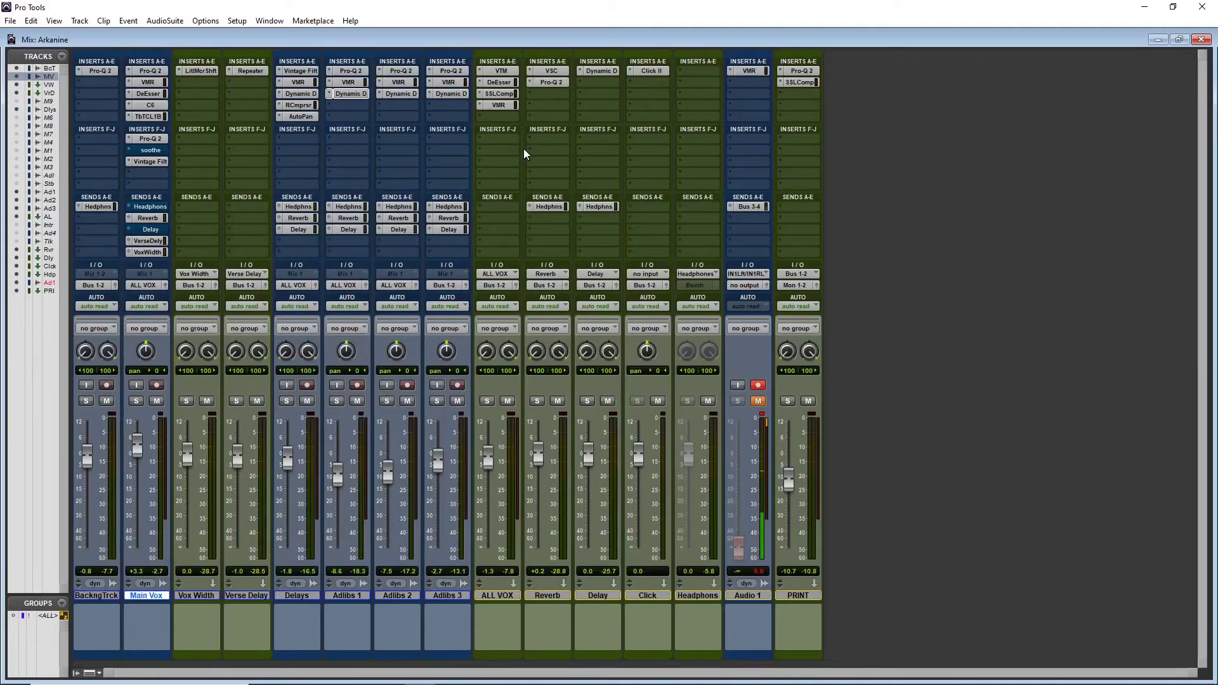
Review the Main Vox chain: Pro-Q 2, Virtual Mix Rack with FG-116, DeEsser, C6 and Tube-Tech CL 1B.
click(157, 71)
drag(303, 145, 412, 120)
click(157, 83)
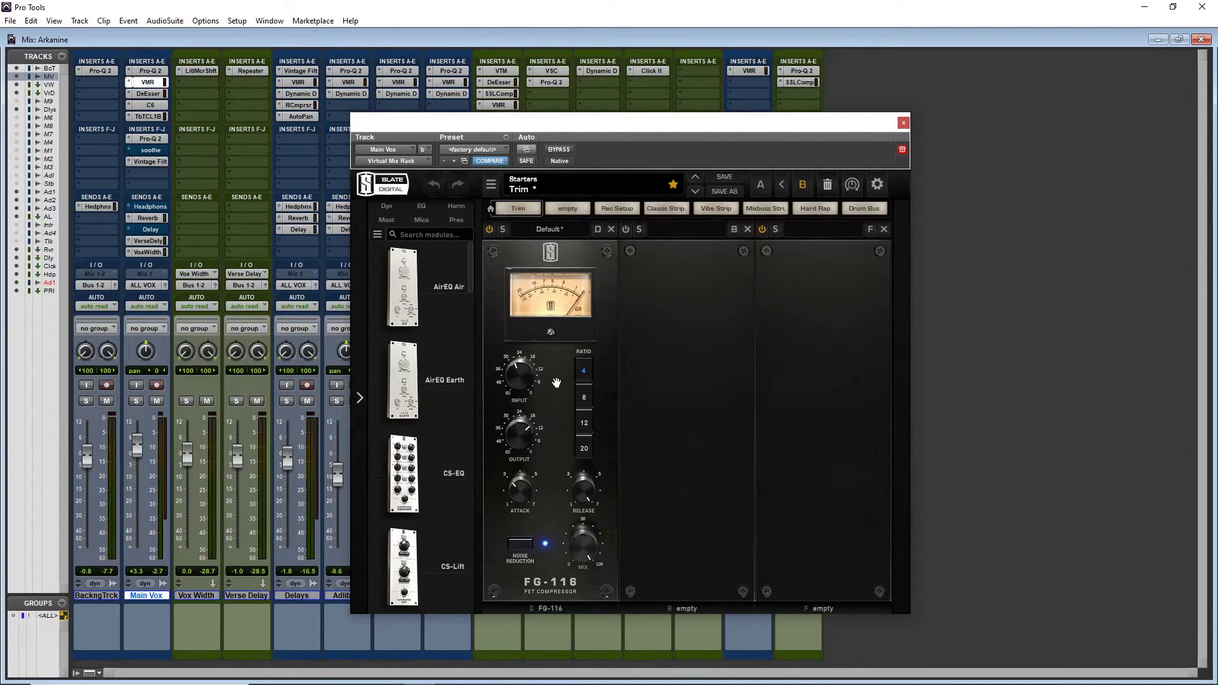
mouse_move(524, 378)
click(155, 95)
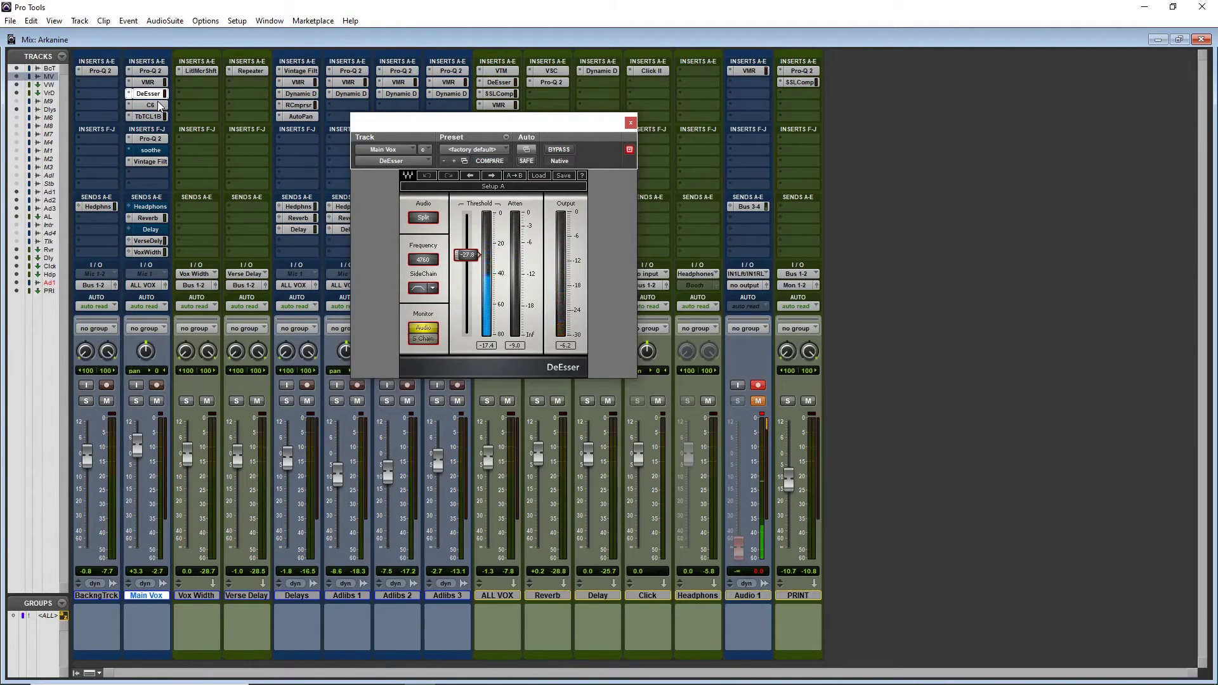
click(160, 106)
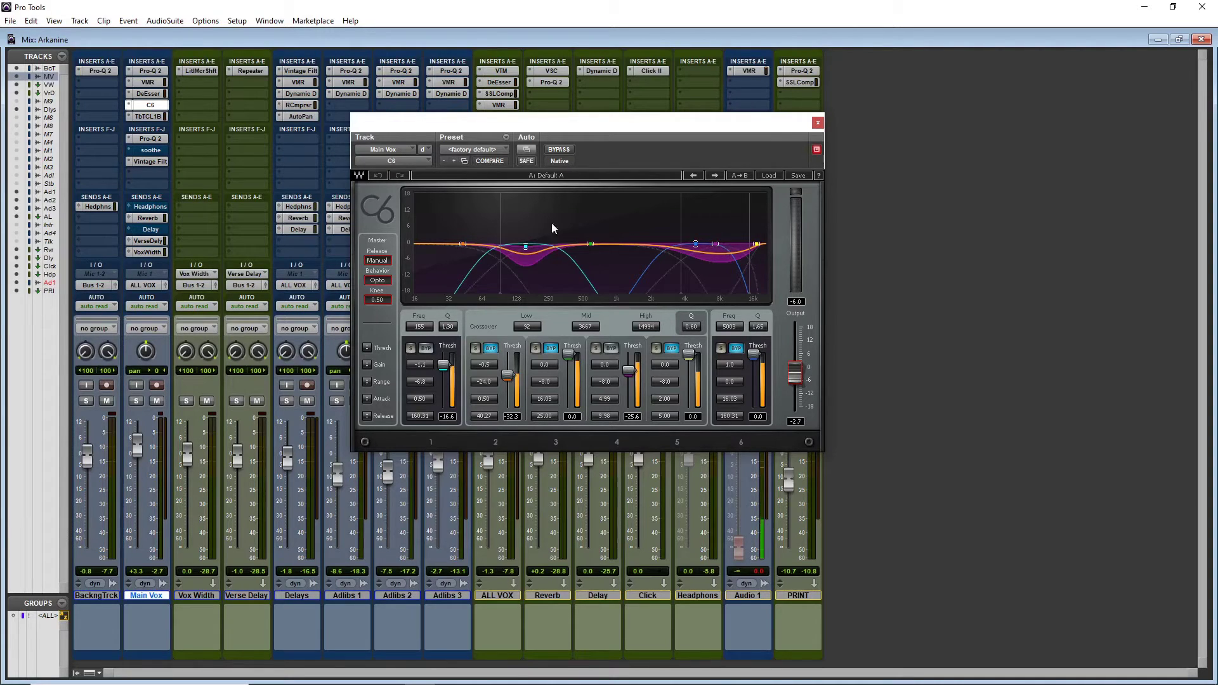
click(151, 118)
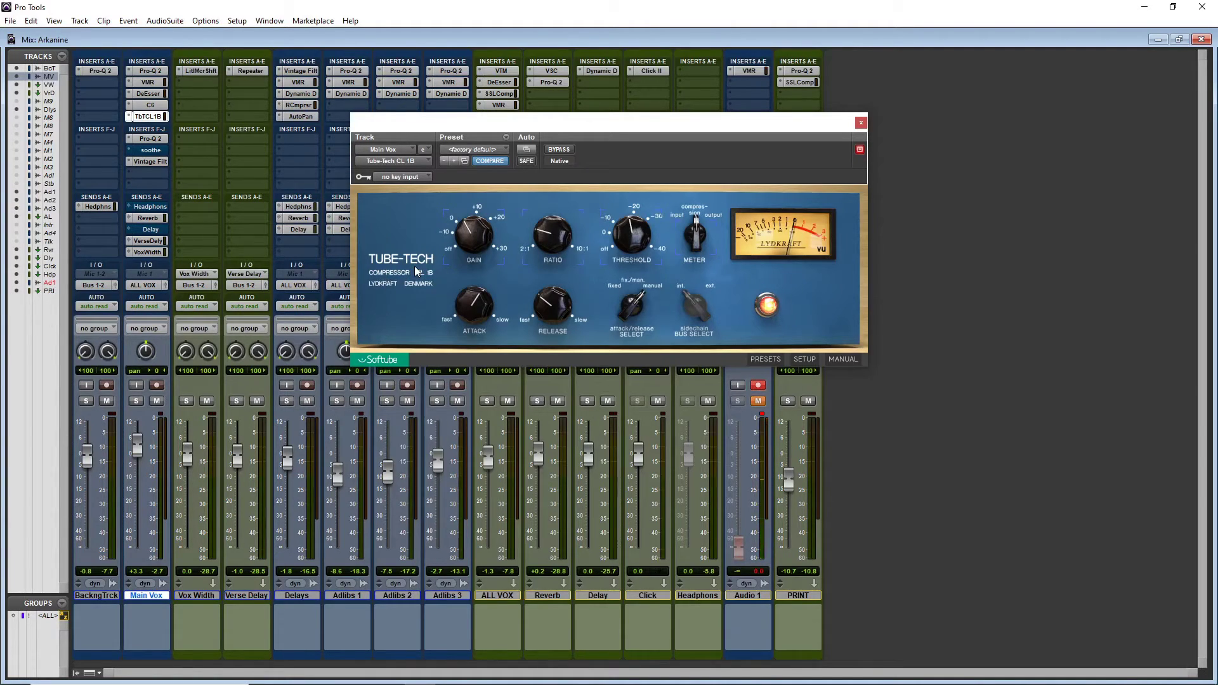
Review Virtual Tape Machines, SSLComp and Virtual Mix Rack on the ALL VOX bus, and close the plugin window.
click(501, 71)
drag(524, 123, 711, 77)
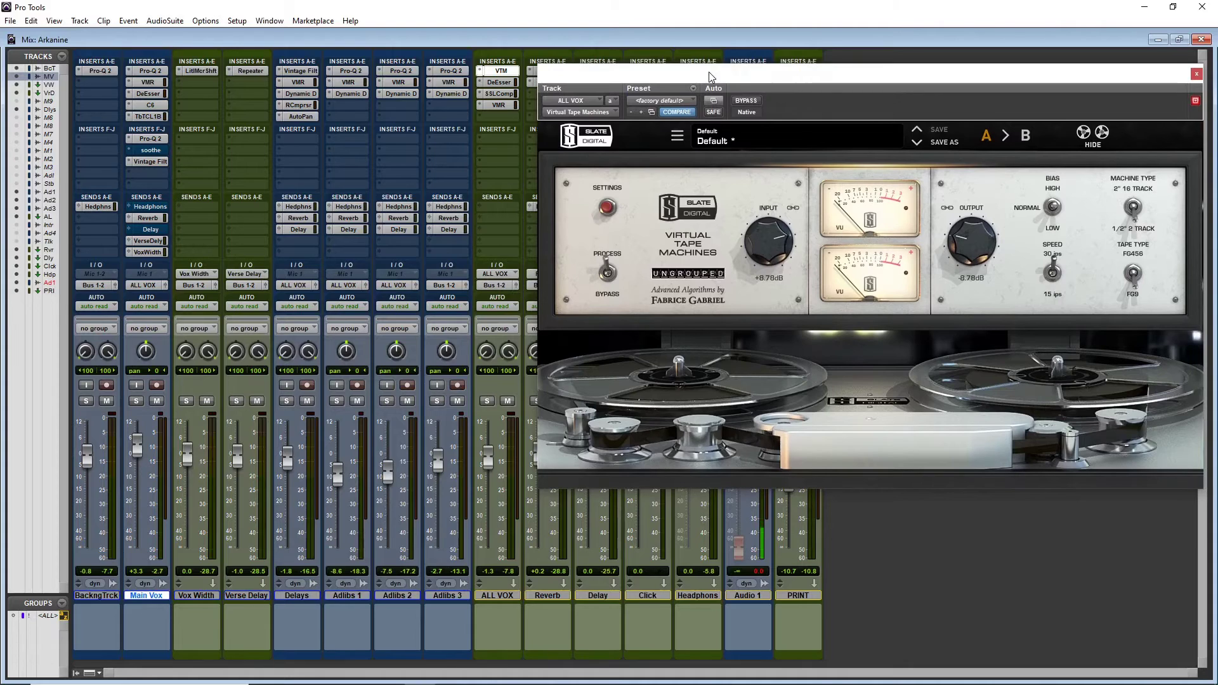
click(507, 94)
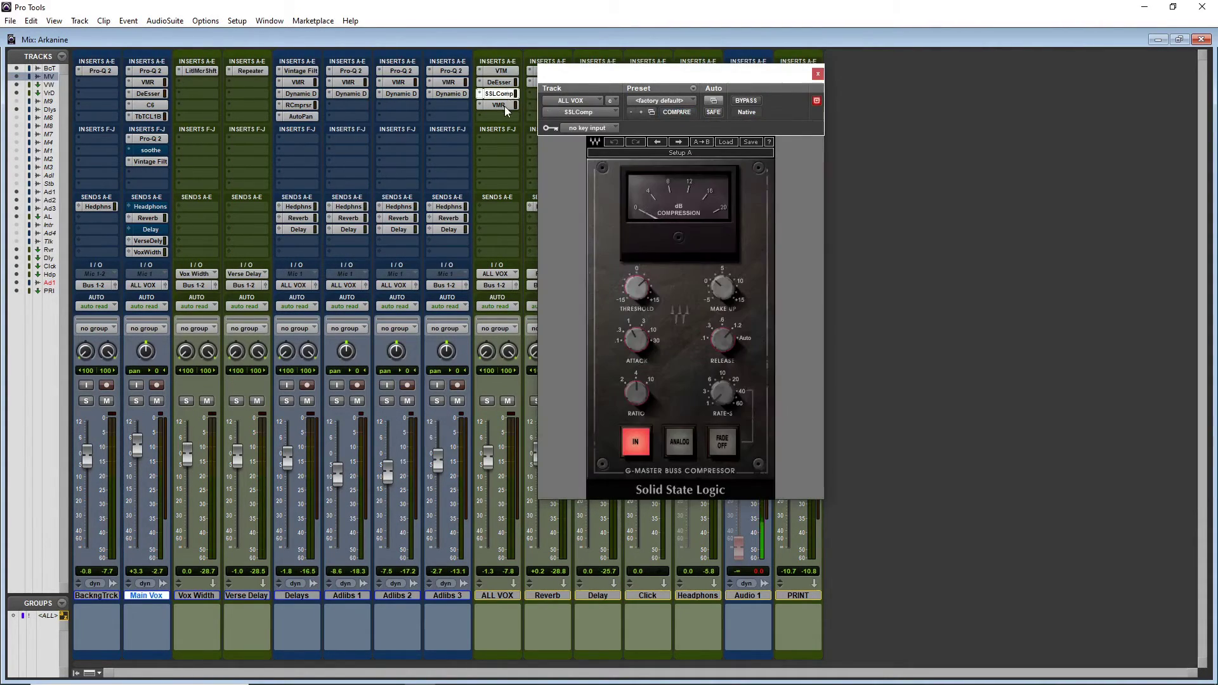
click(505, 106)
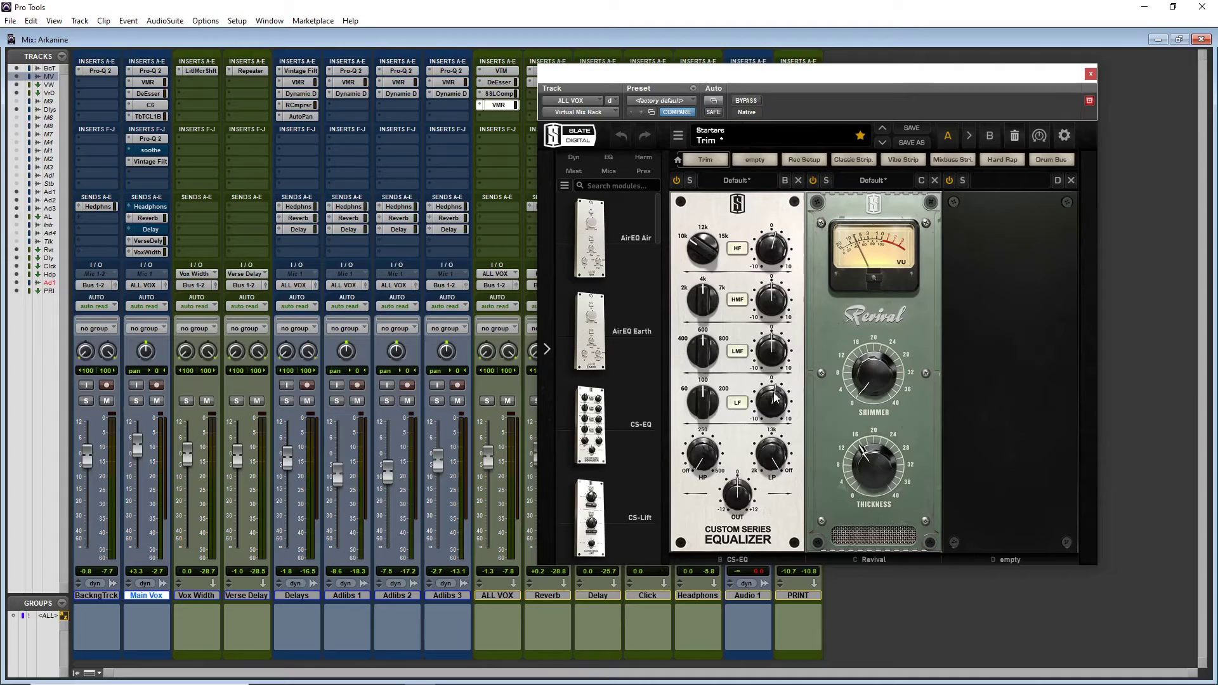
mouse_move(710, 410)
click(1090, 74)
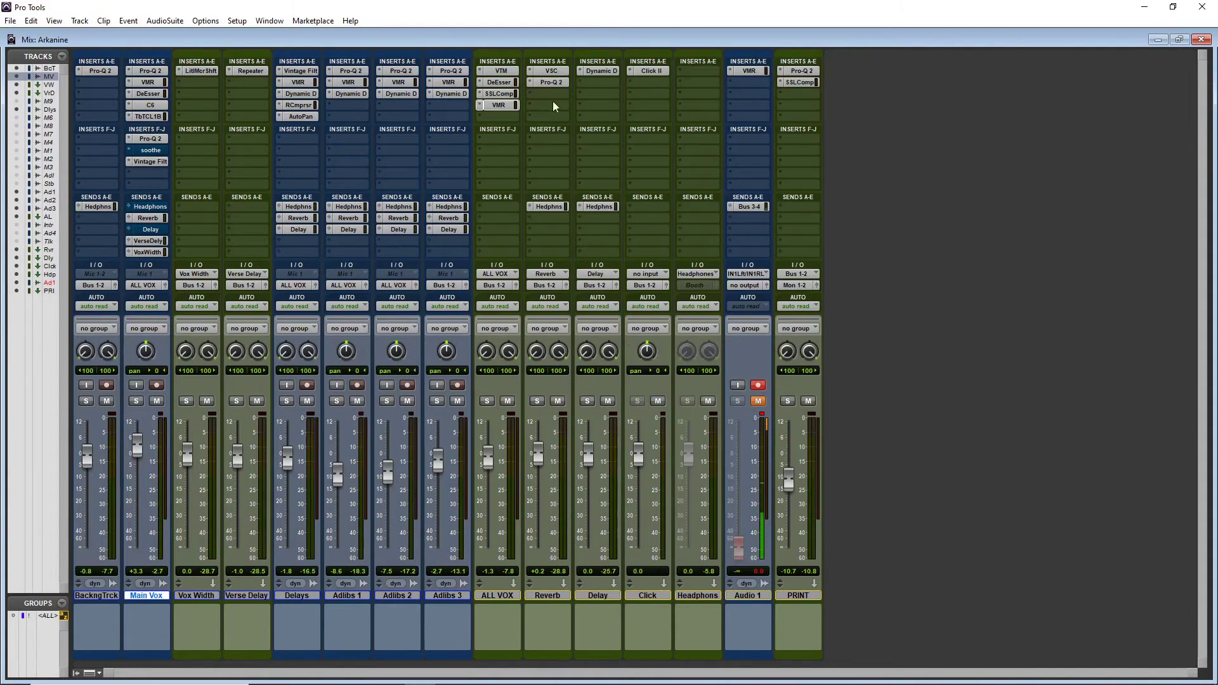
Examine the VerbSuite Classics plate settings and the Pro-Q 2 curve on the Reverb bus.
click(551, 70)
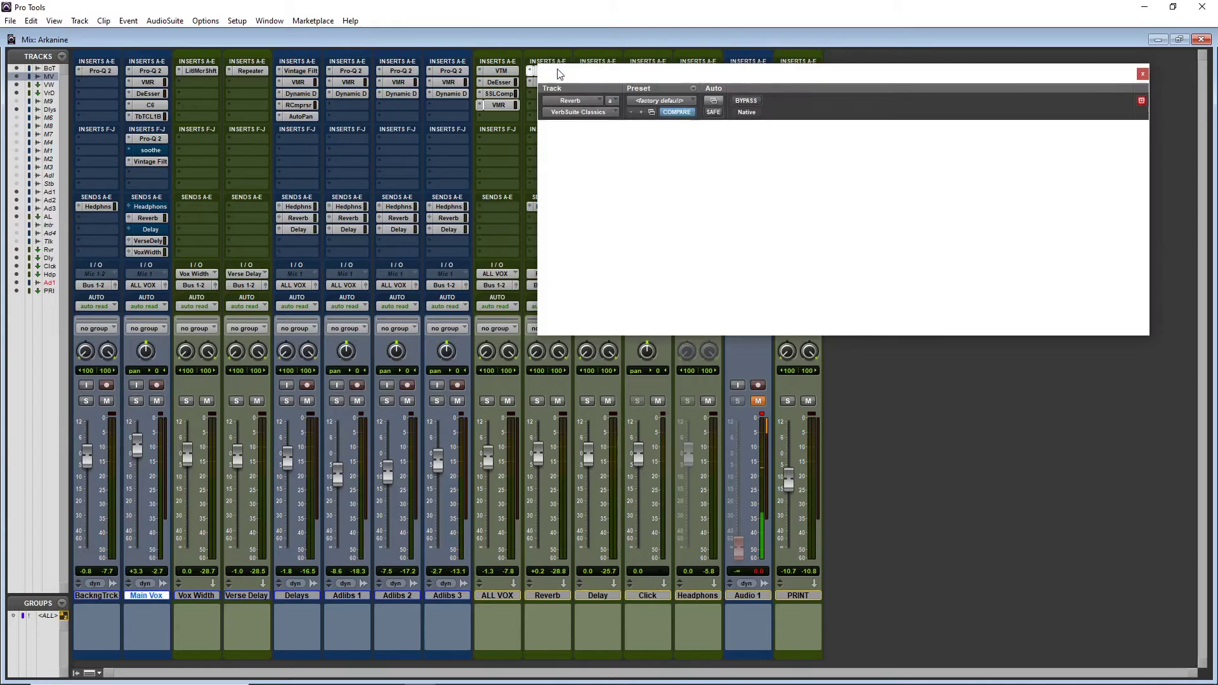
drag(514, 67, 288, 118)
mouse_move(519, 240)
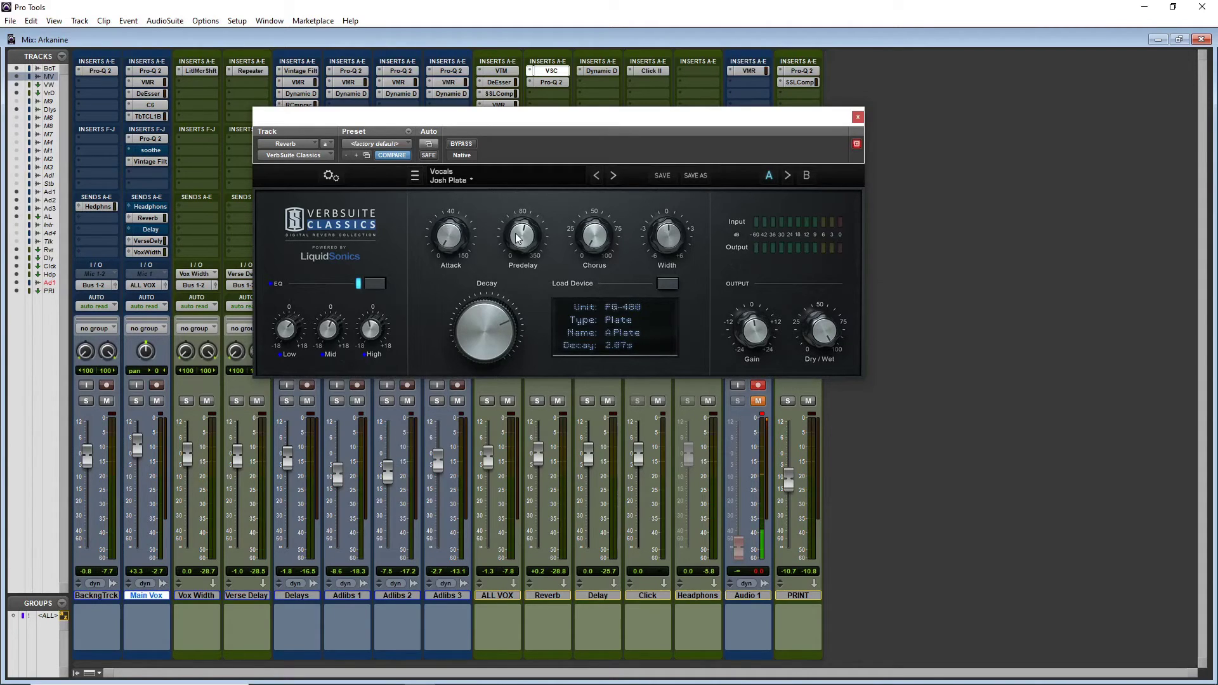
click(857, 117)
click(552, 83)
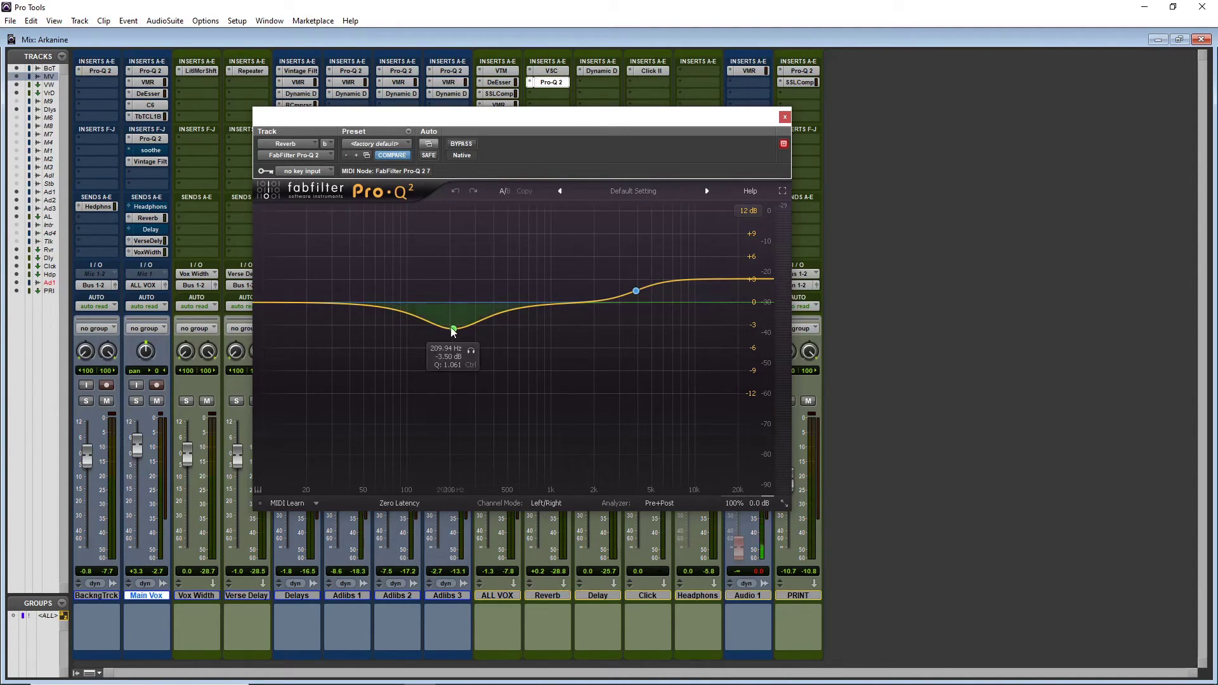
Close the Reverb bus's Pro-Q 2 and examine the AIR Dynamic Delay settings on the Delay bus.
click(784, 118)
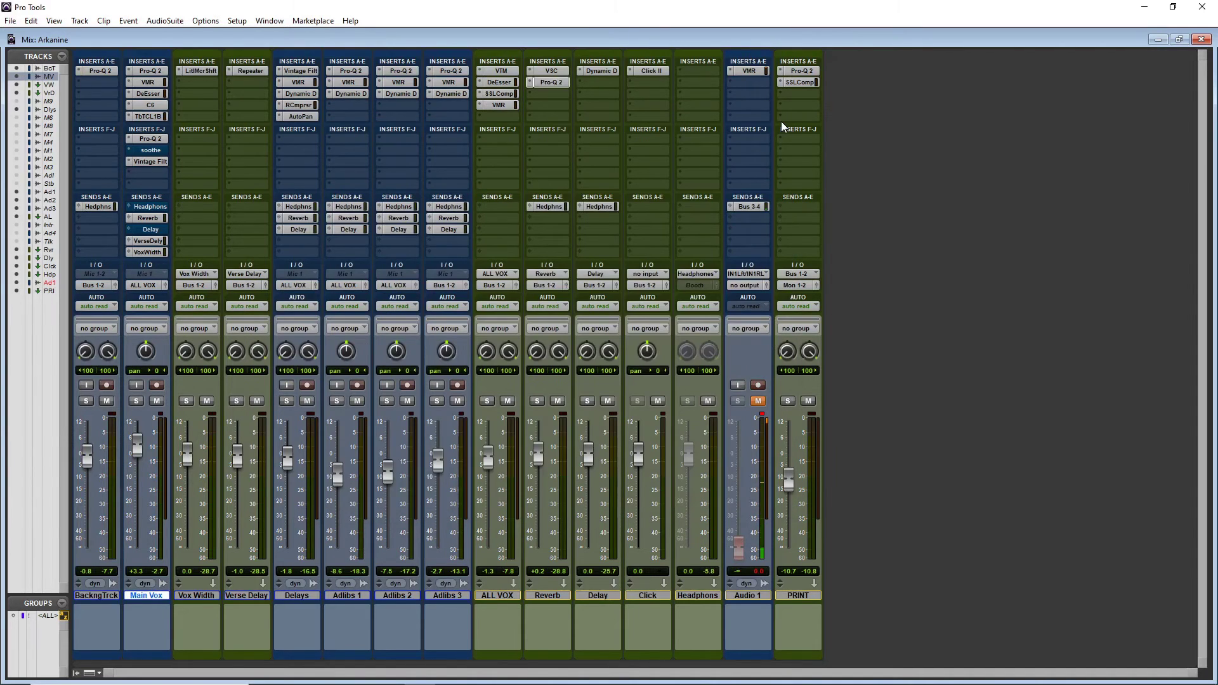
click(608, 74)
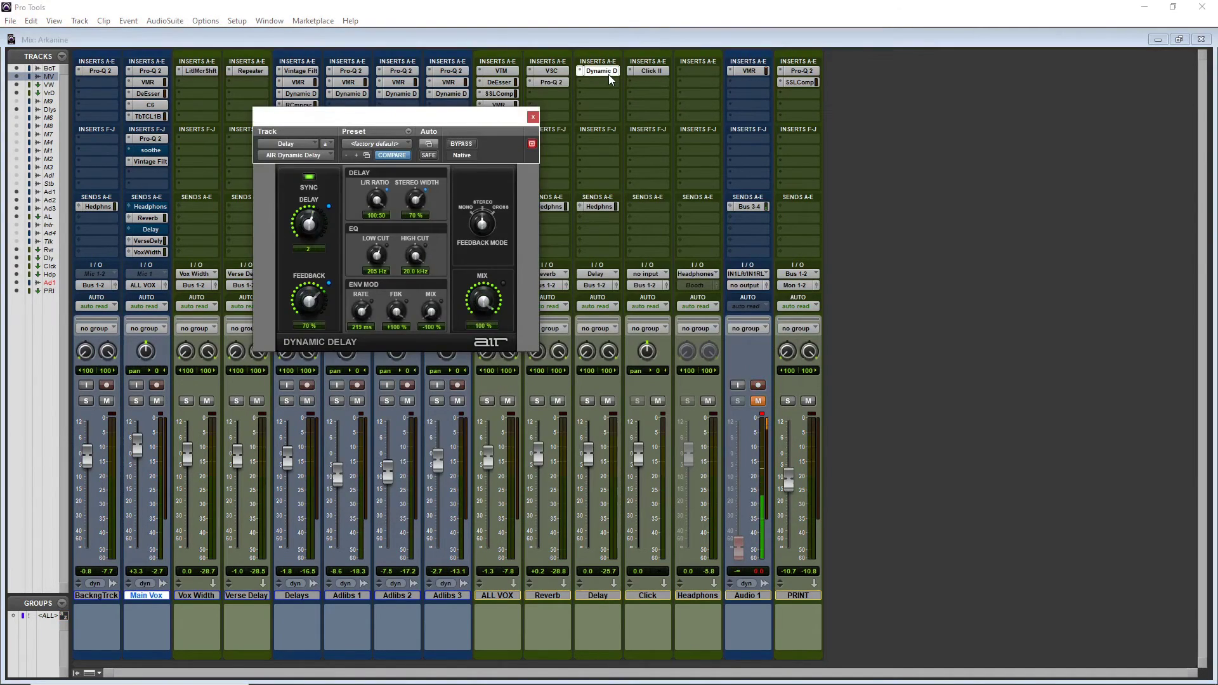
click(533, 117)
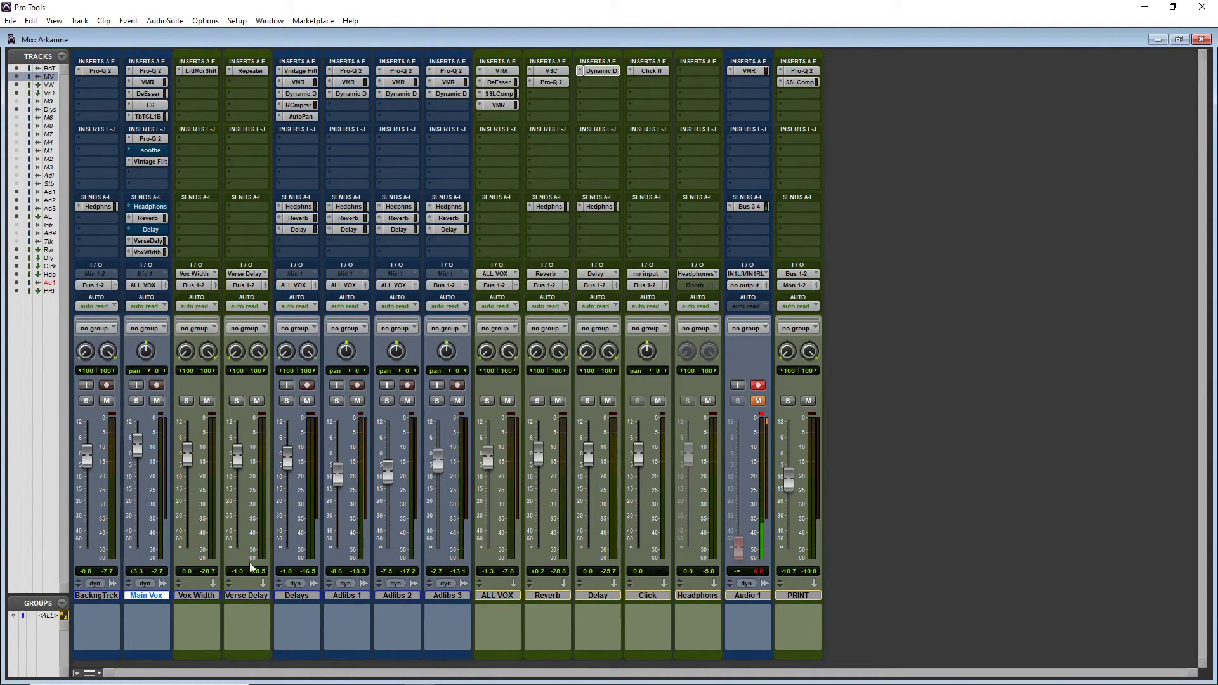
Review the Repeater delay on the Verse Delay bus and the Main Vox send level to Vox Width, closing both windows.
click(252, 71)
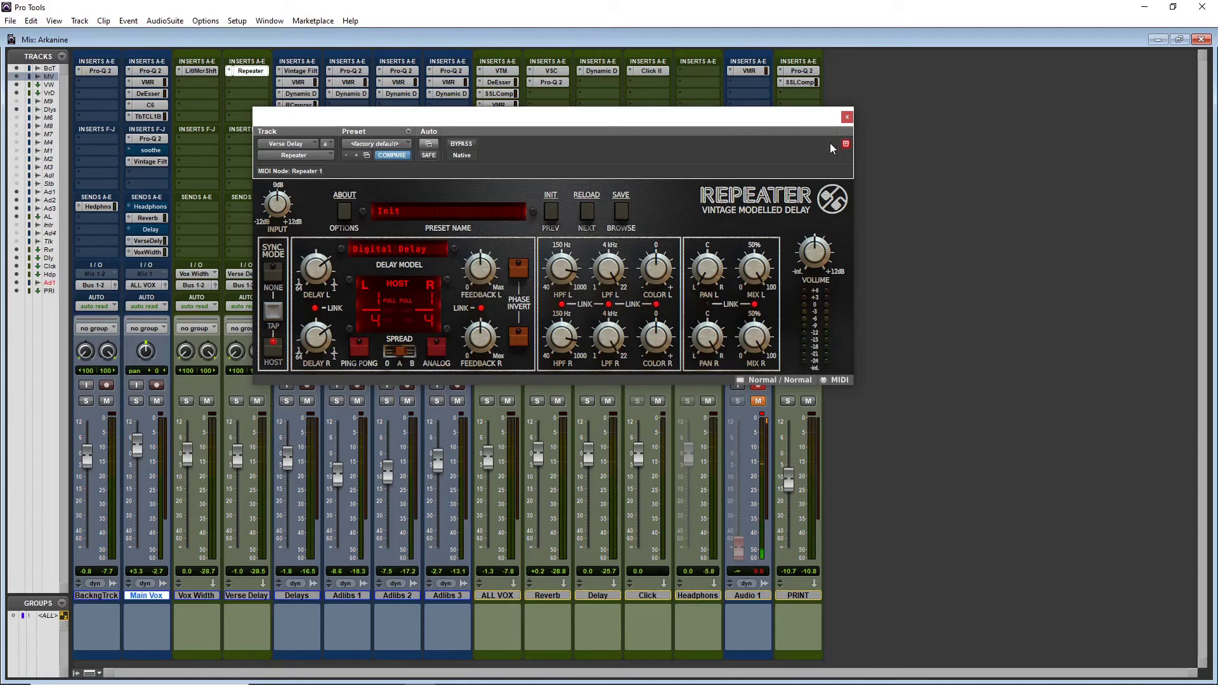
click(846, 117)
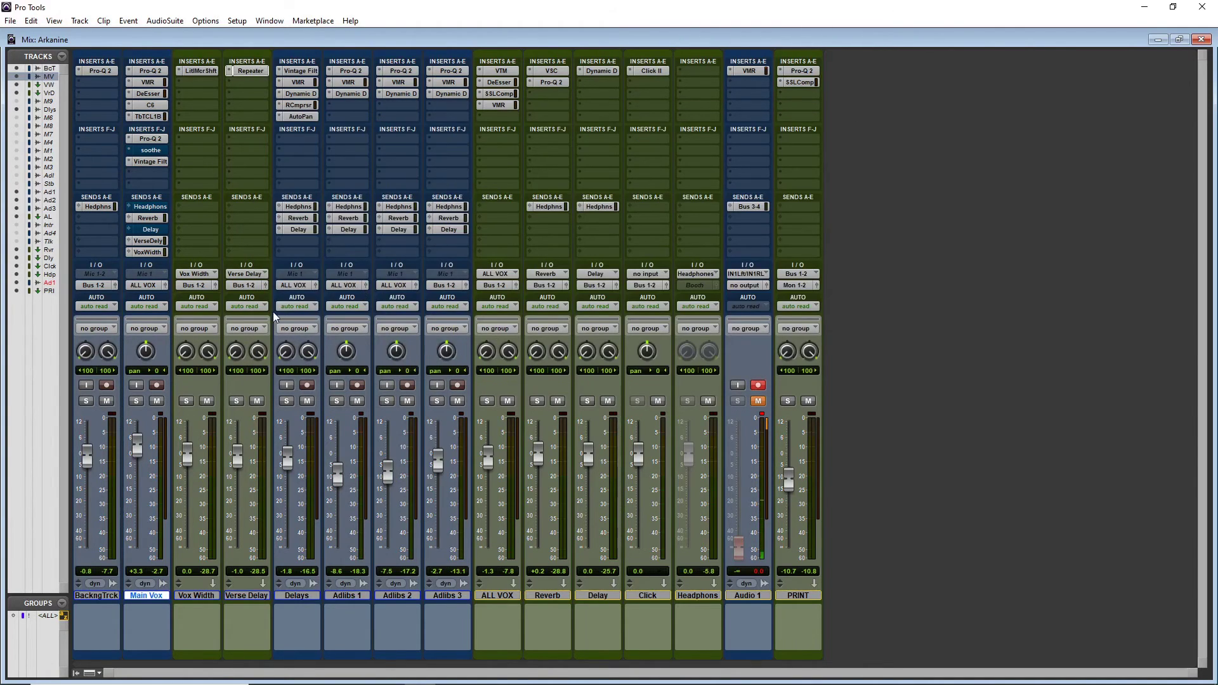
click(148, 252)
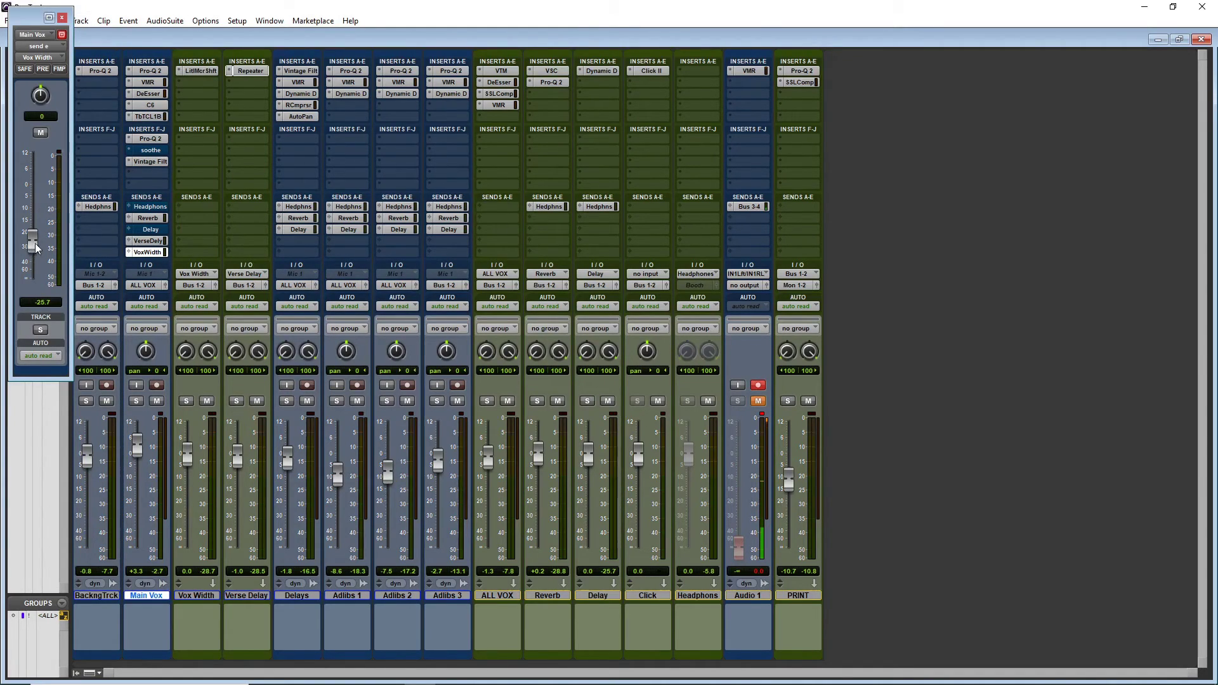
click(61, 17)
In the Edit window, show the Main Vox track's Delay send level automation, followed by its Reverb send level automation.
key(ctrl+equal)
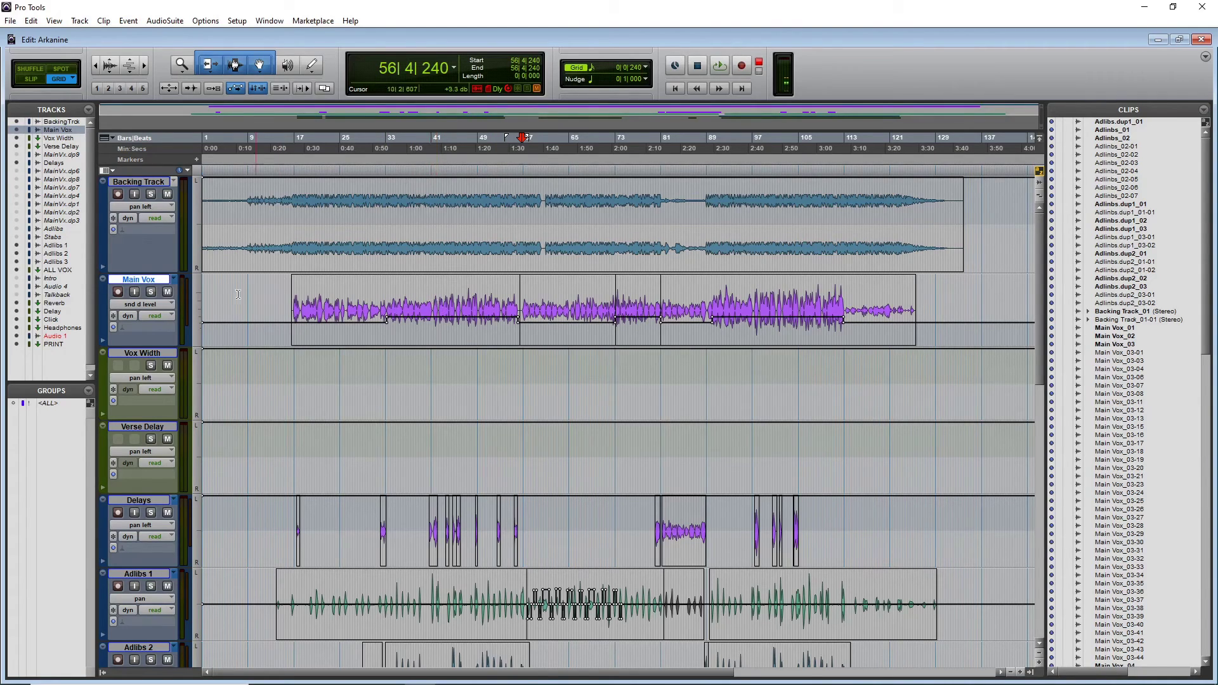
click(140, 303)
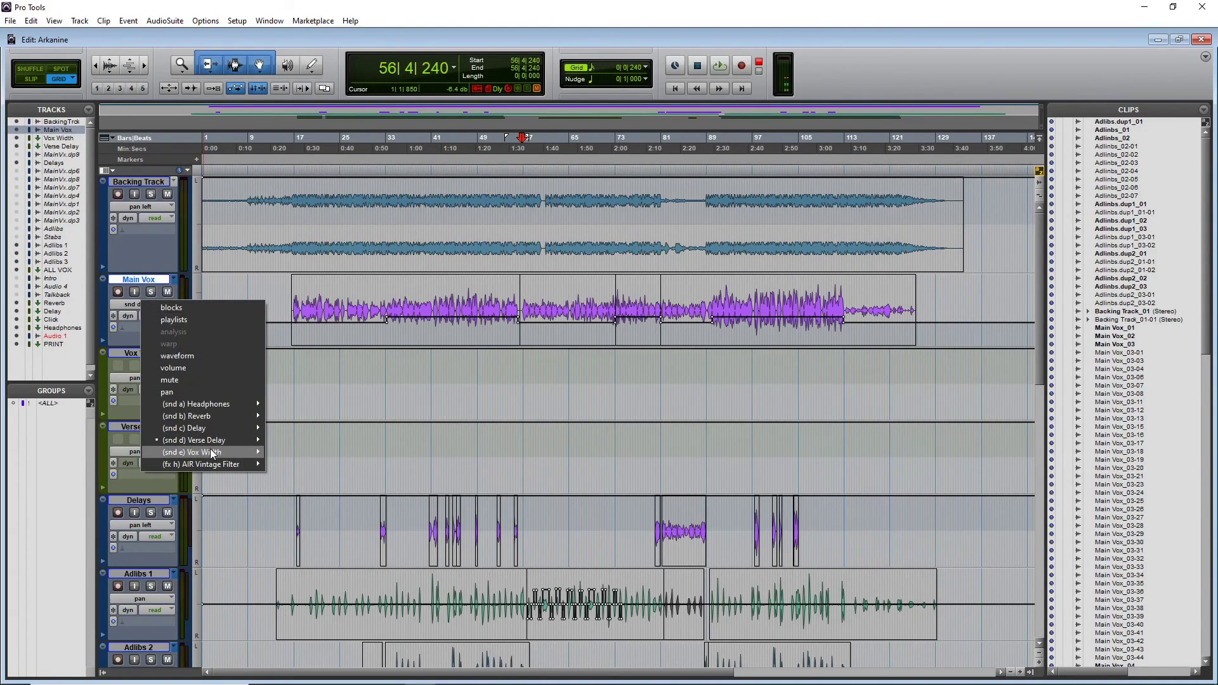
mouse_move(212, 453)
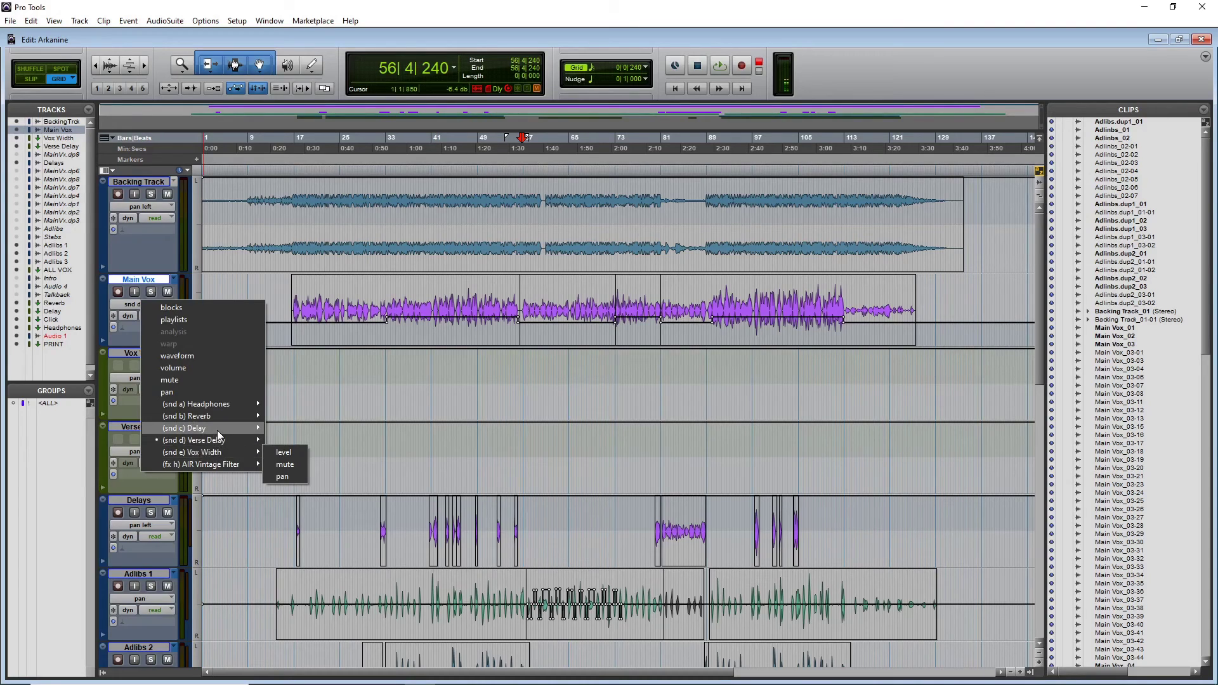
mouse_move(217, 429)
click(291, 428)
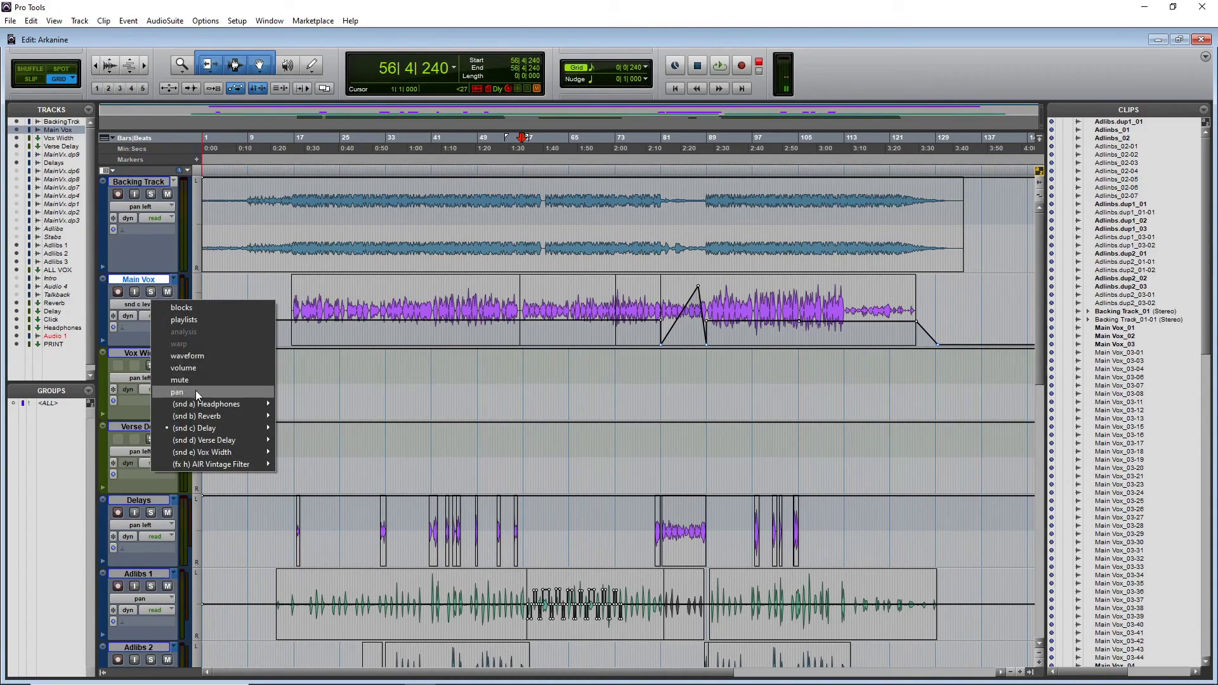
mouse_move(206, 417)
click(291, 416)
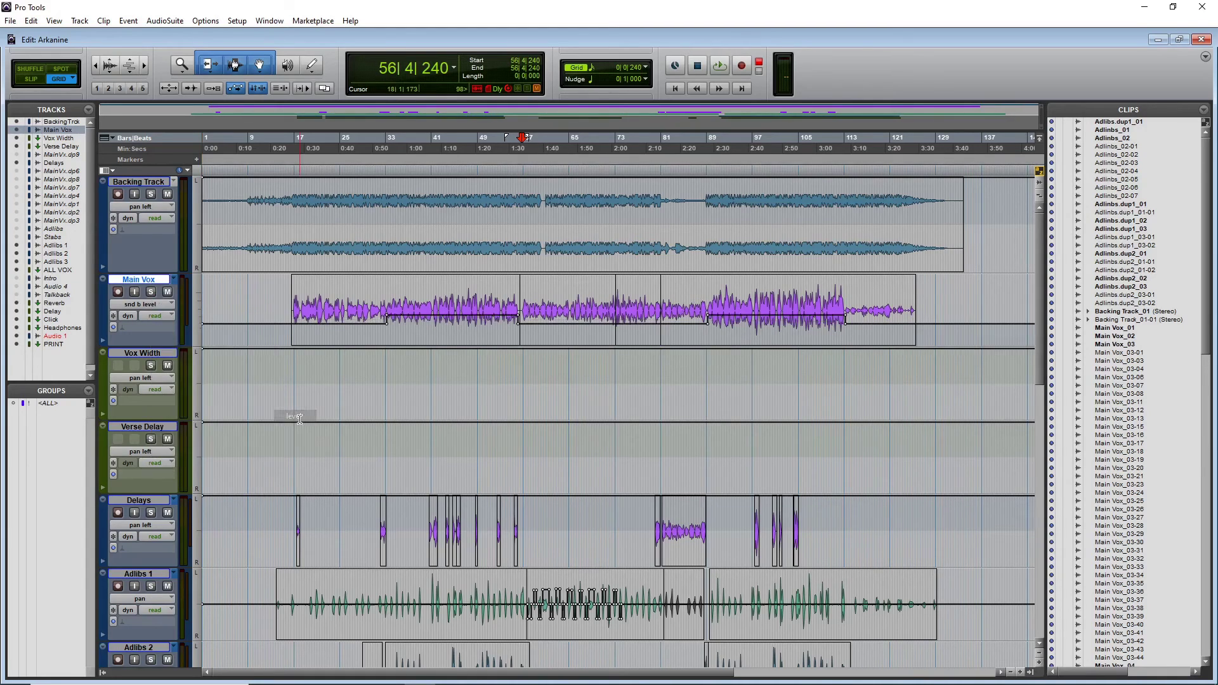